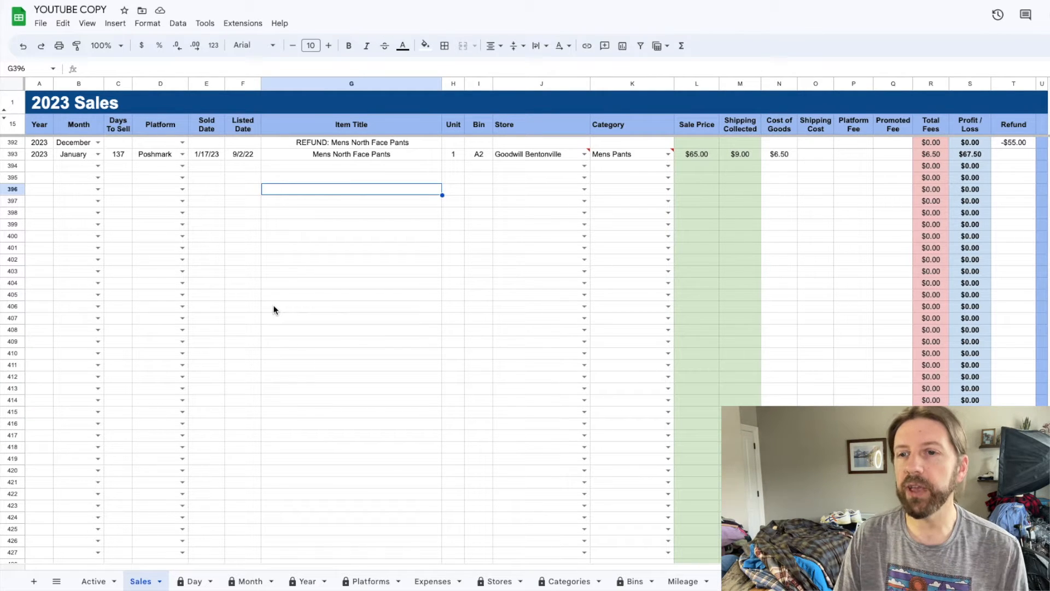
- On the Active sheet, find "Chaco" and copy the Womens Chaco Sandals row from Listed Date through Cost
left_click(98, 582)
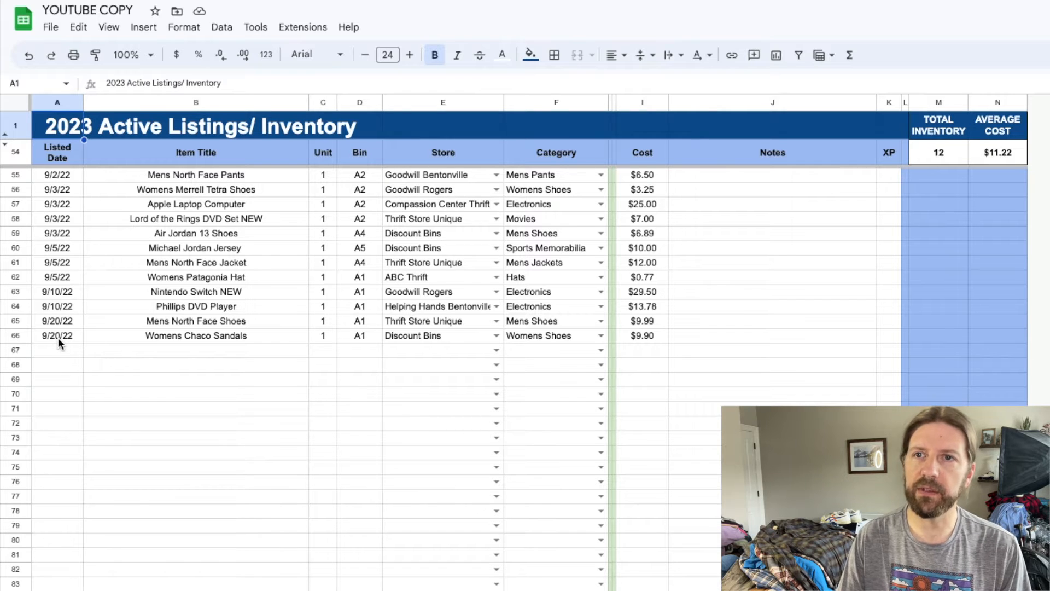
left_click_drag(70, 339, 213, 335)
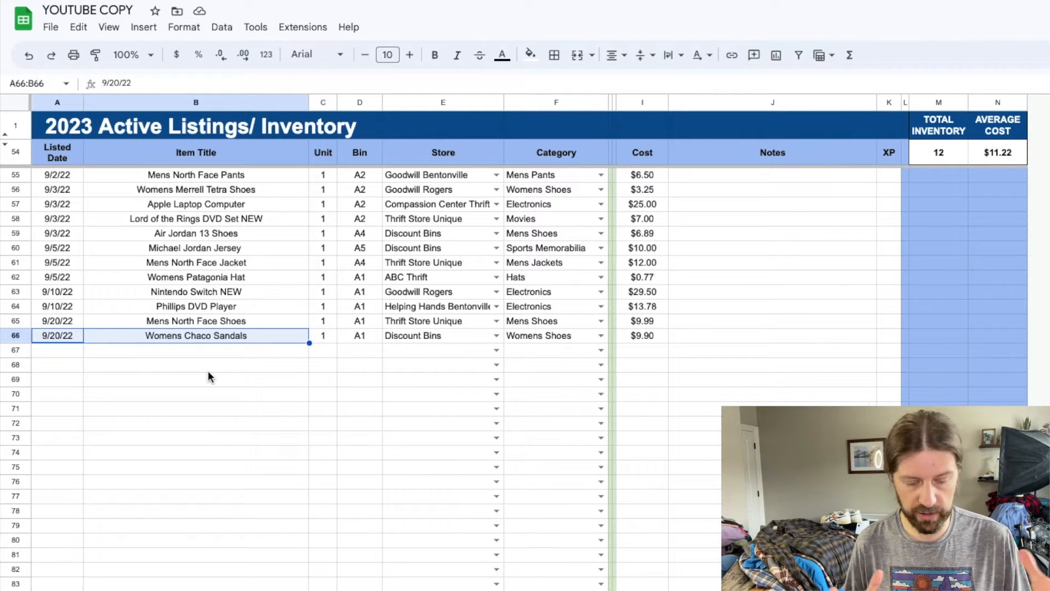
key("ctrl+f")
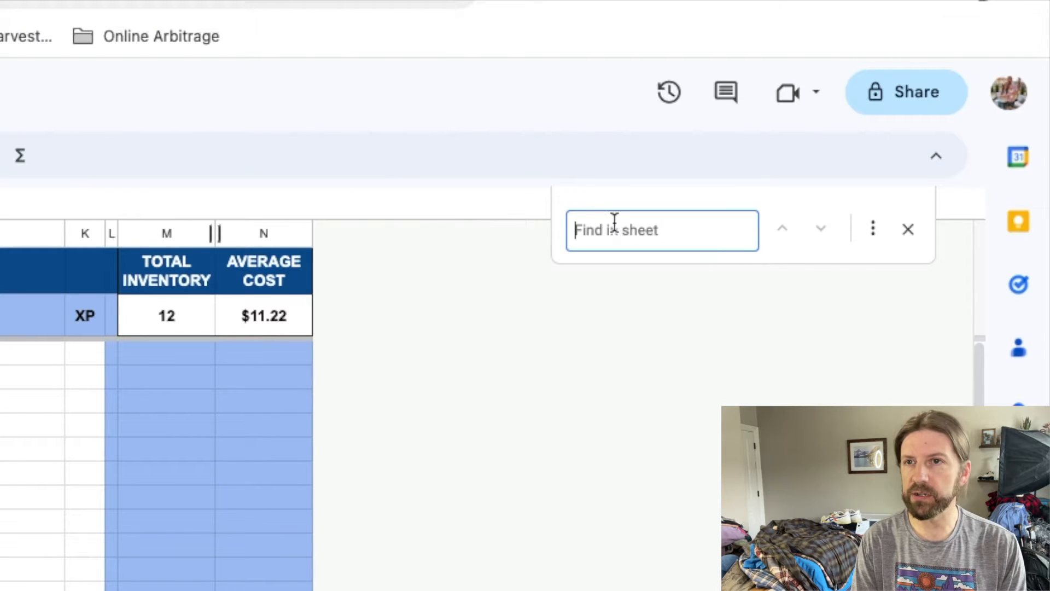
type("Chaco")
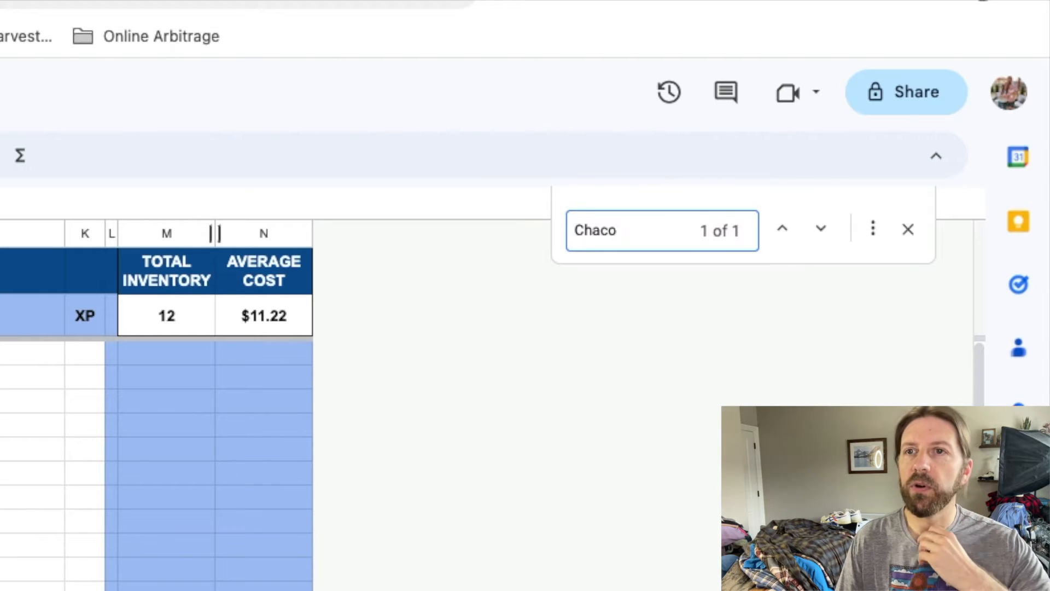
key("Escape")
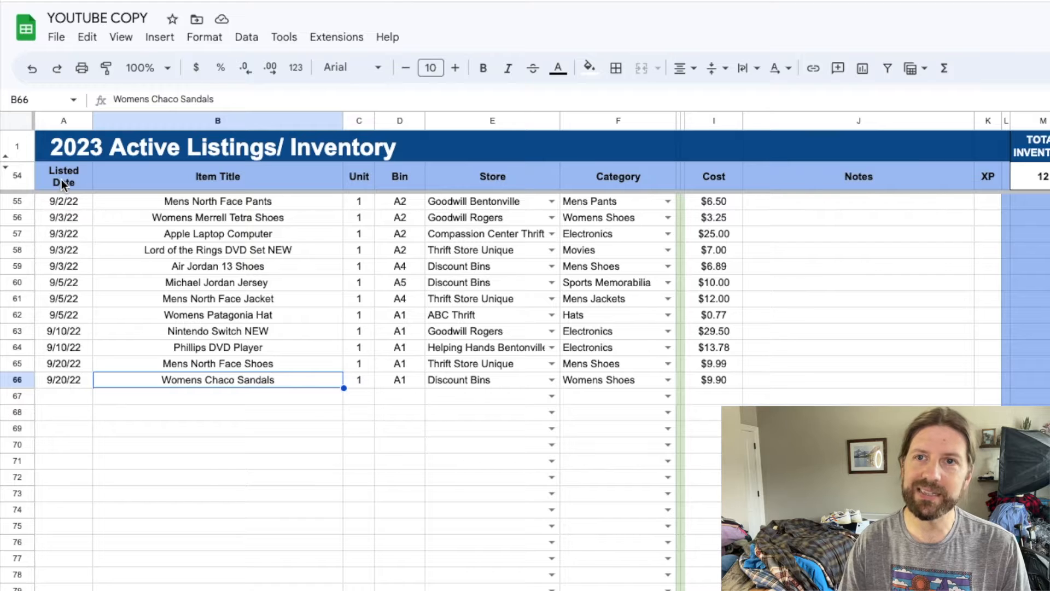
left_click_drag(70, 378, 713, 383)
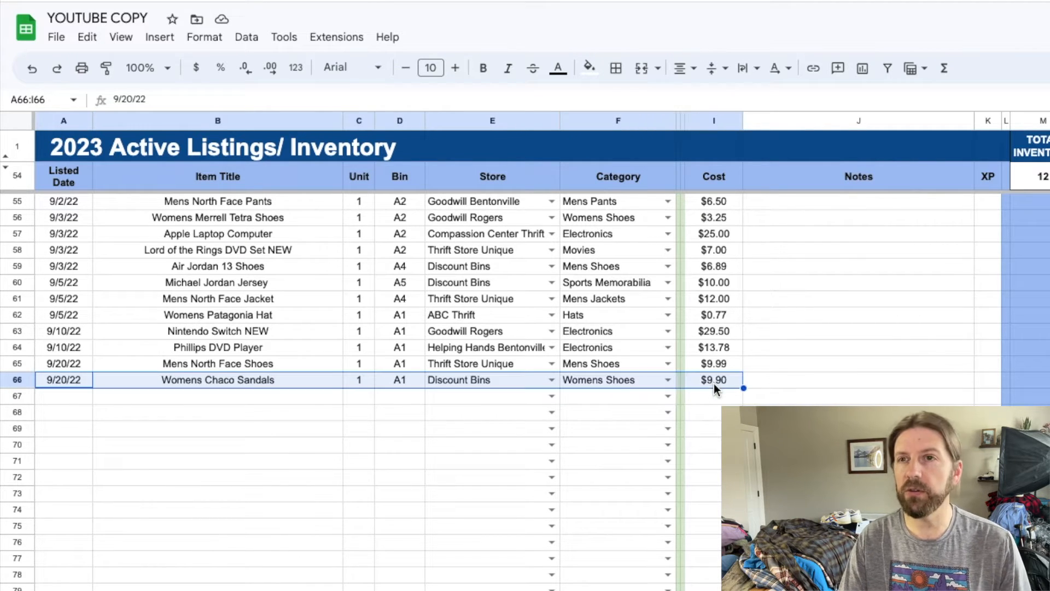
key("ctrl+v")
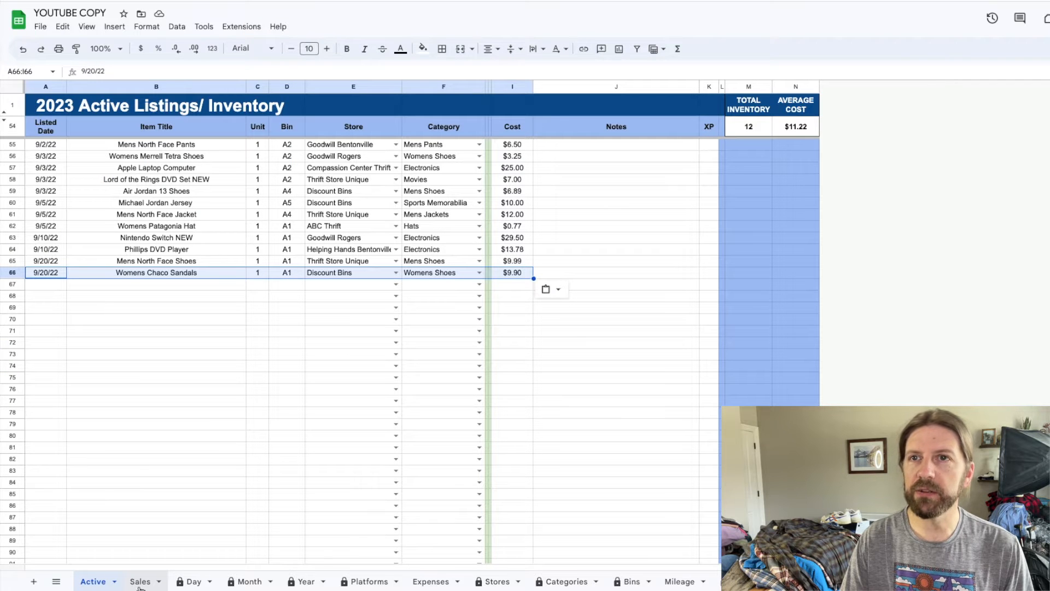
- On the Sales sheet, start a new entry in row 394 with year 2023 and month July
left_click(140, 583)
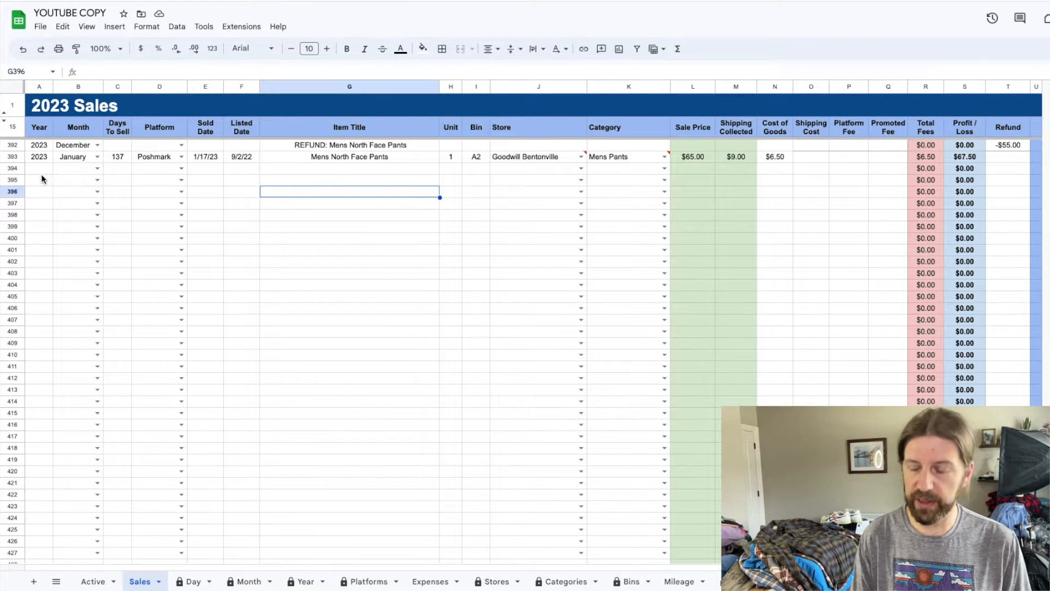
left_click(39, 170)
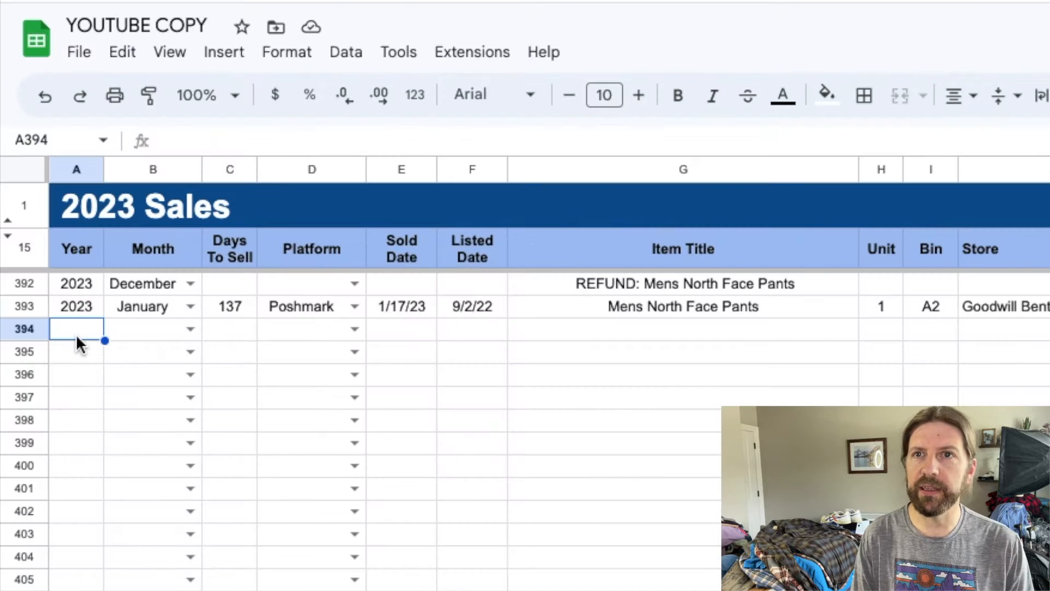
type("2023")
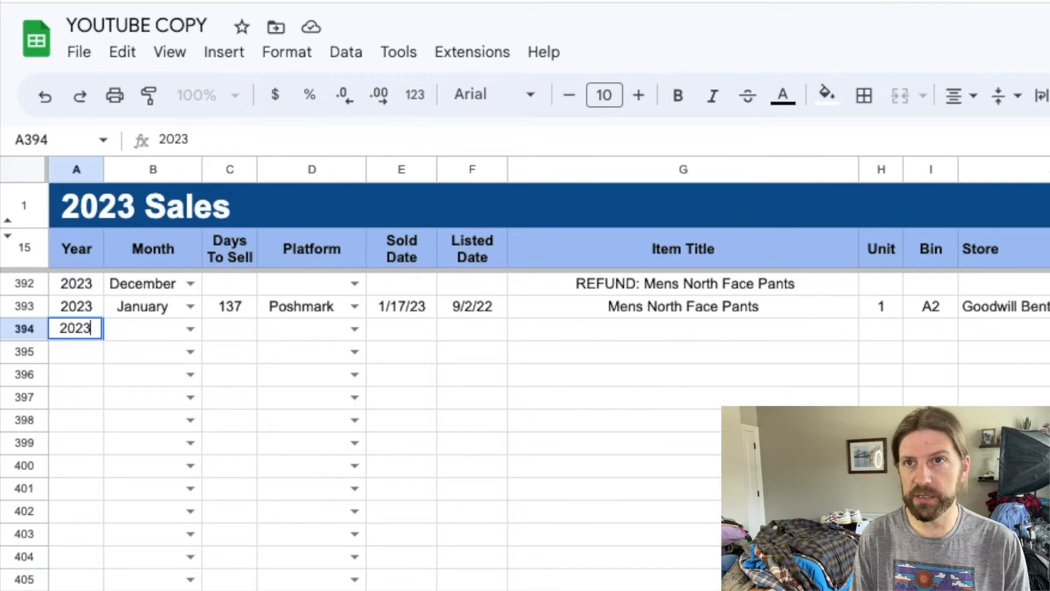
key("Tab")
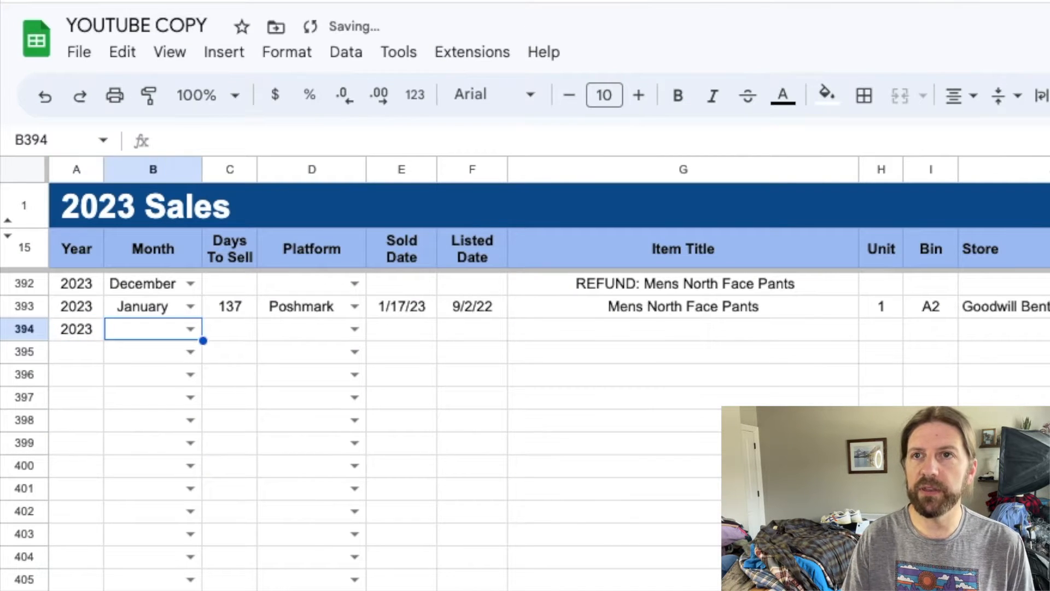
left_click(184, 328)
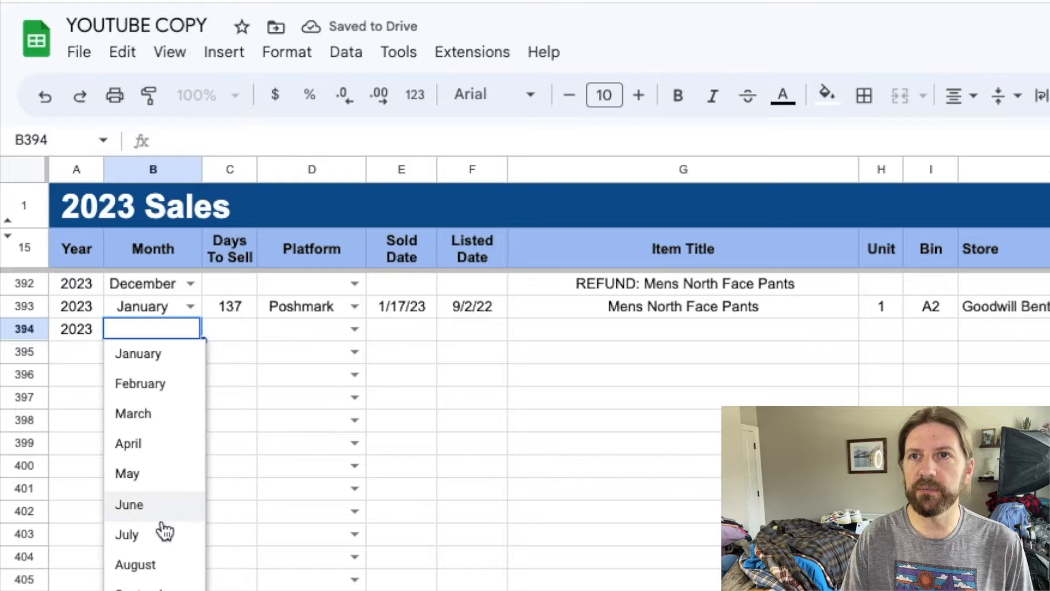
left_click(154, 511)
left_click(188, 327)
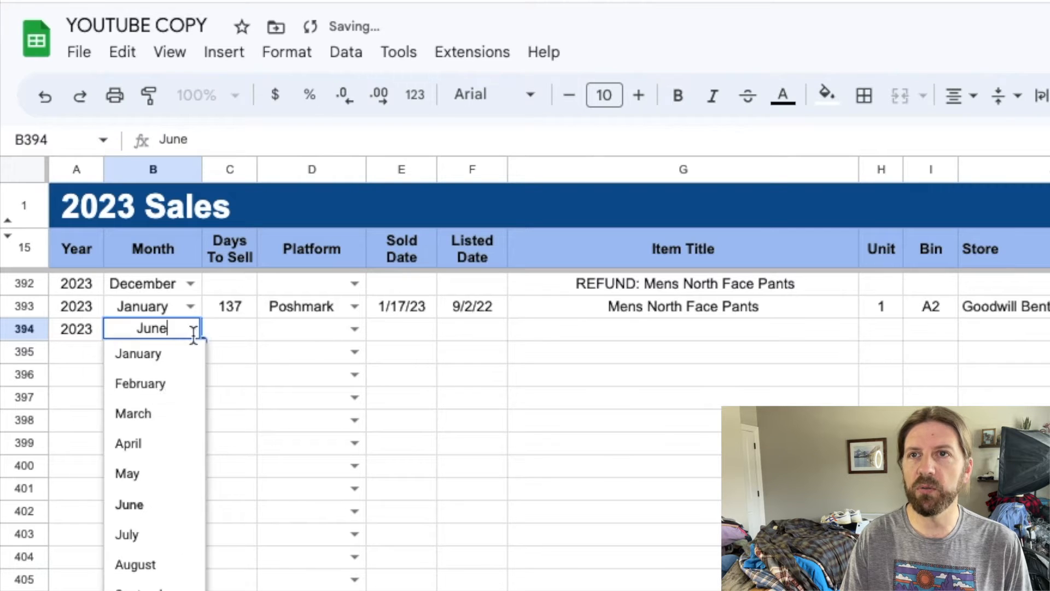
left_click(140, 533)
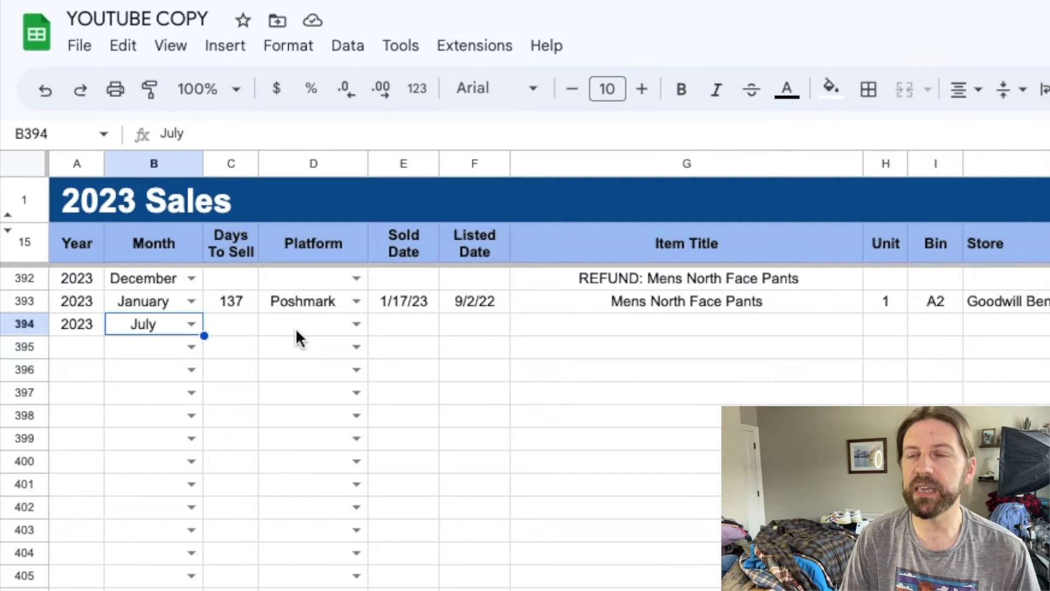
- Set the row 394 sale's platform to Ebay and its sold date to 7/3/23
left_click(355, 324)
left_click(311, 354)
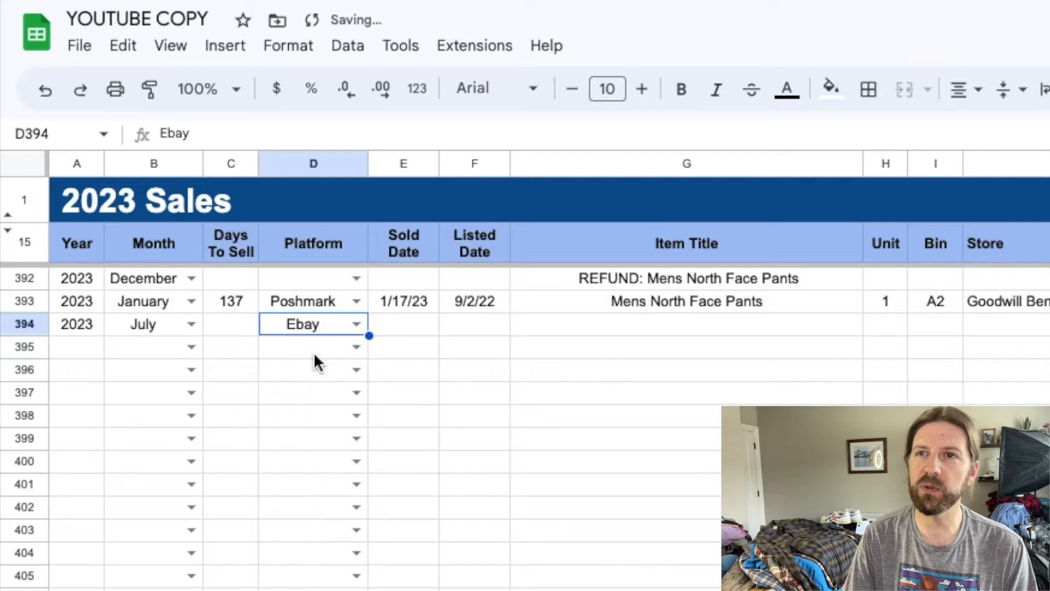
left_click(408, 330)
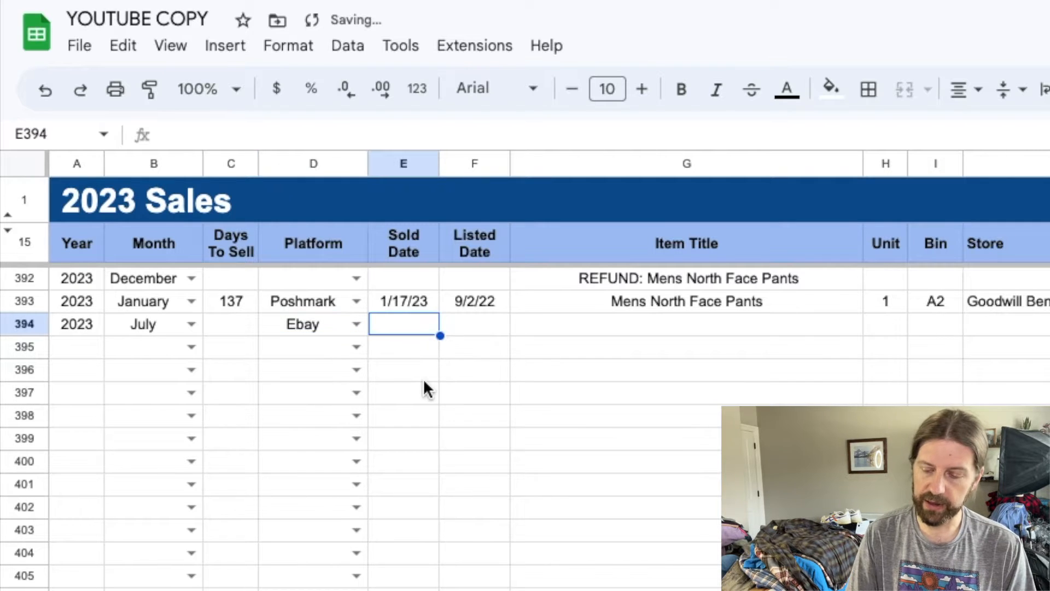
type("7/3")
key("Tab")
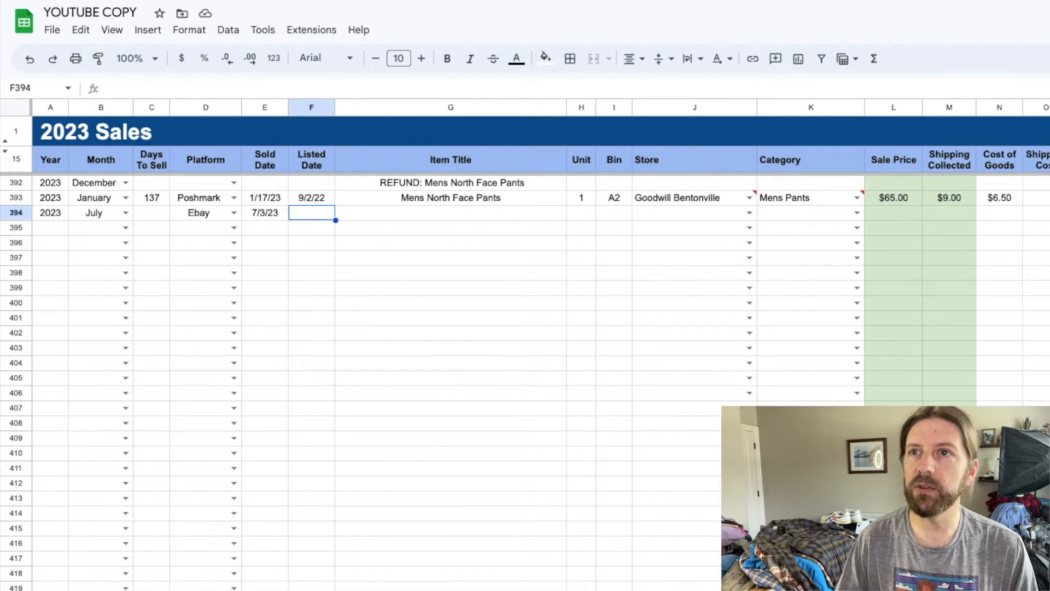
- Paste the copied Womens Chaco Sandals details into row 394 of the Sales sheet, starting at the Listed Date cell
left_click(311, 107)
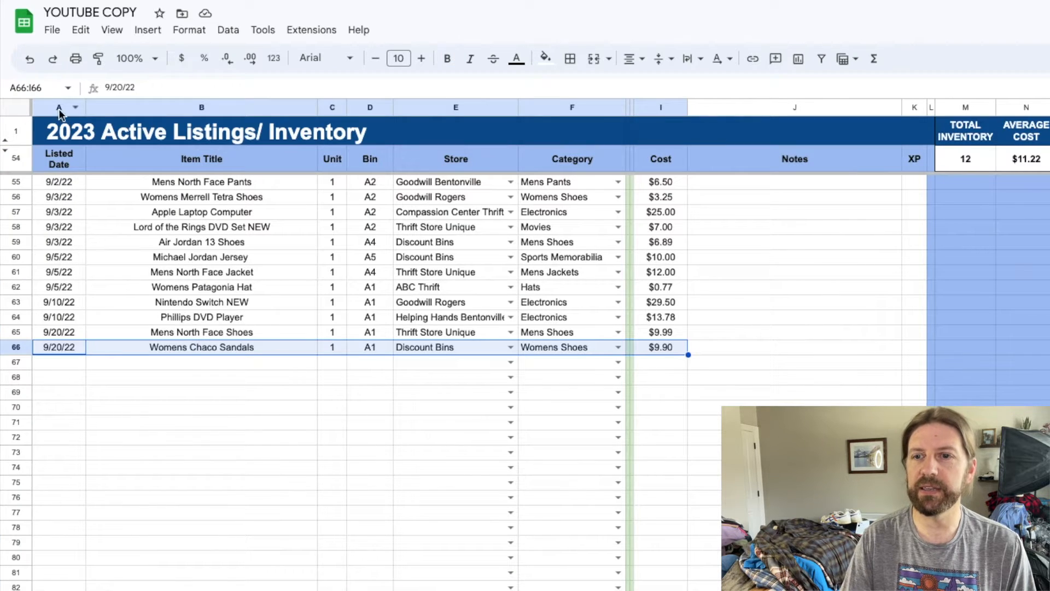
left_click(59, 107)
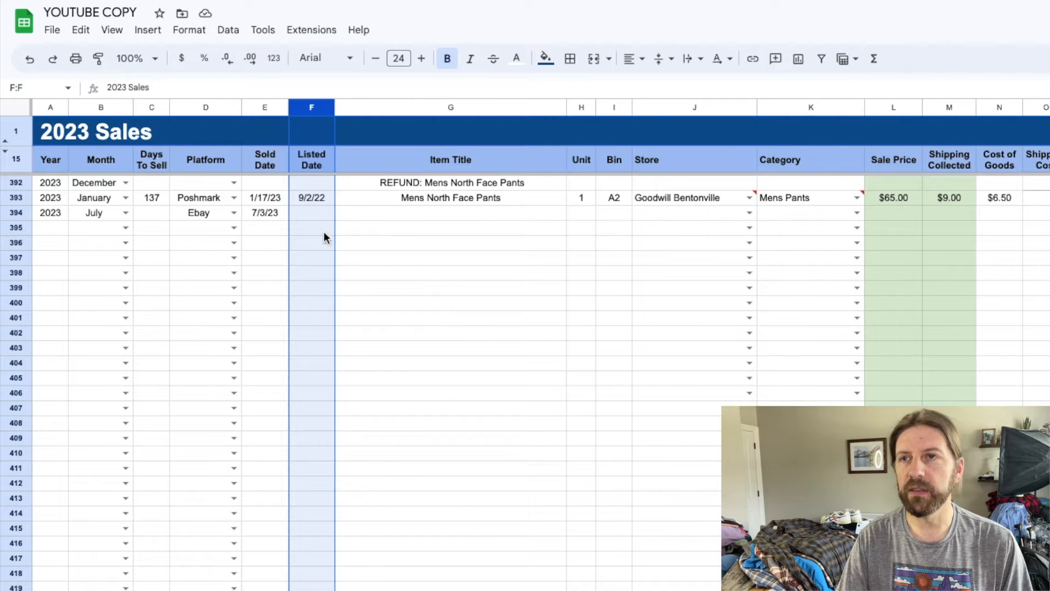
left_click(316, 217)
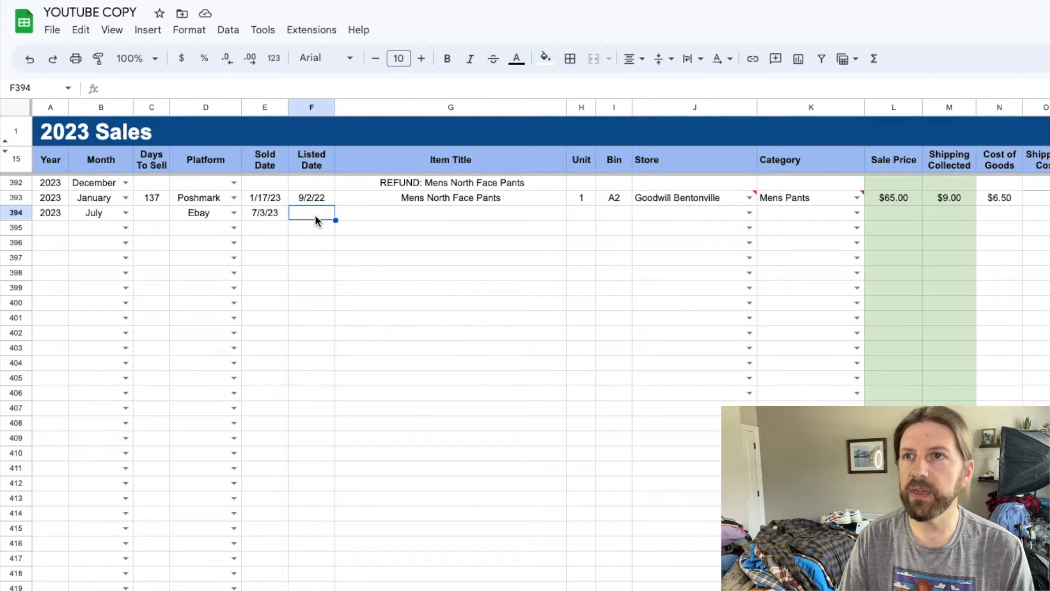
type("9/20/22\tWomens Chaco Sandals\t1\tA1\tDiscount Bins\tWomens Shoes\t\t\t$9.90")
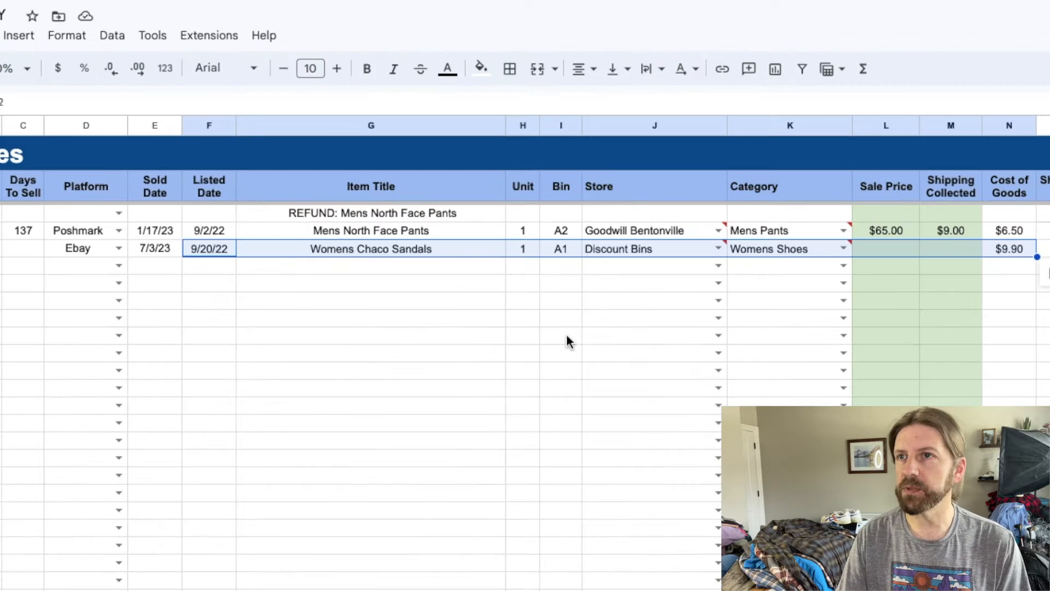
left_click(502, 288)
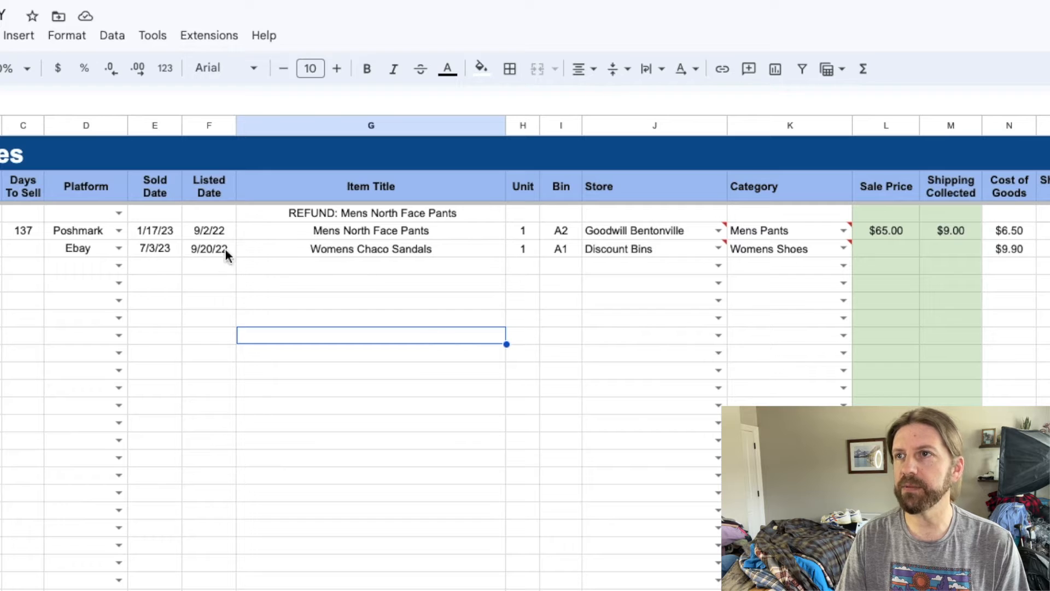
- Review the pasted bin, store, category and cost of goods in the Womens Chaco Sandals sales row
left_click(556, 251)
left_click(632, 251)
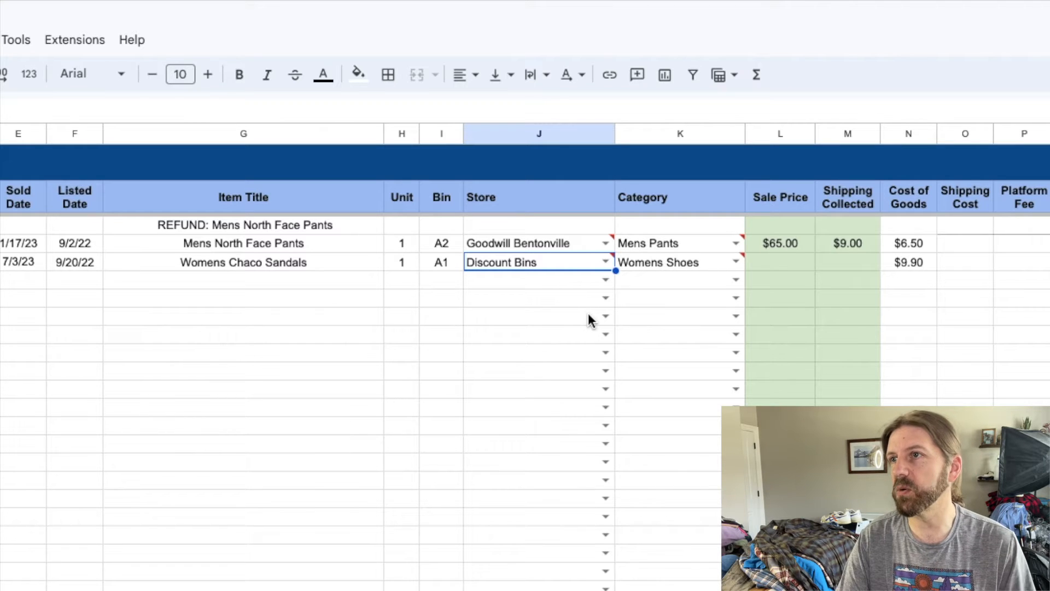
left_click(689, 262)
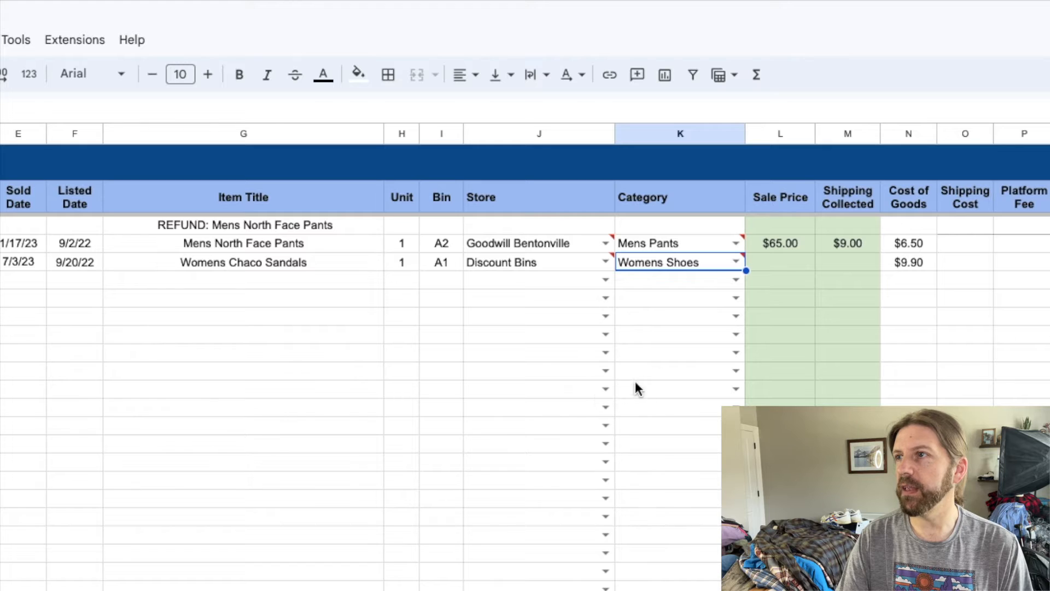
left_click(911, 263)
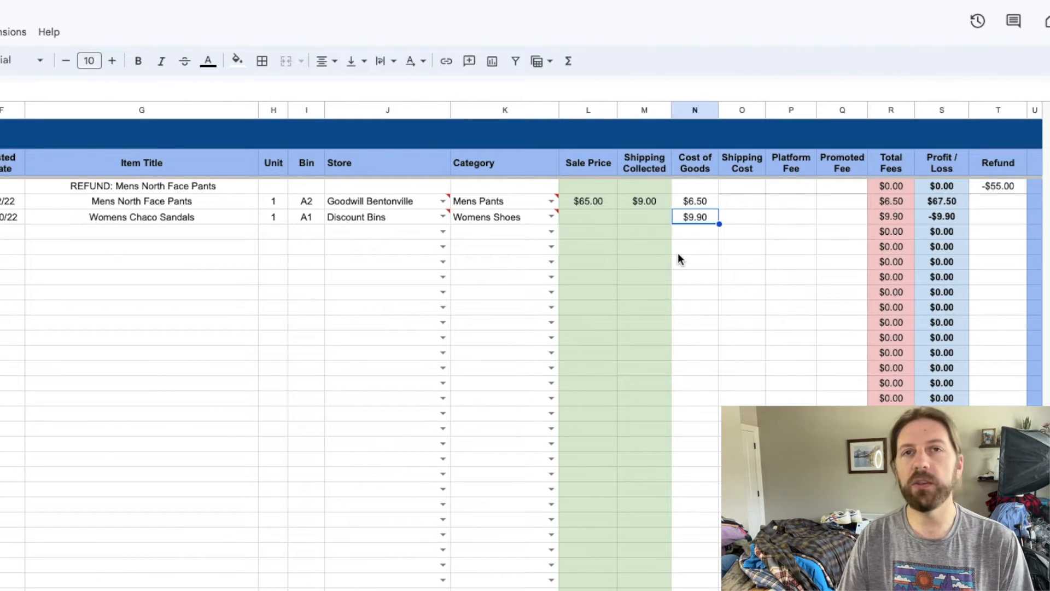
- Enter a sale price of 25 and shipping collected of 9 for the Womens Chaco Sandals
left_click(579, 218)
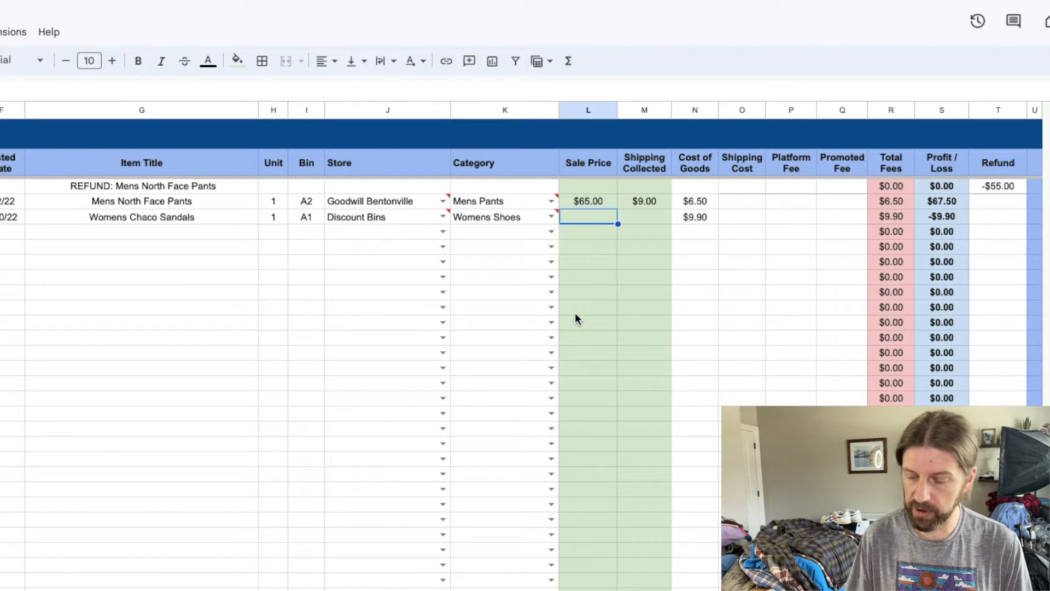
type("25")
key("Tab")
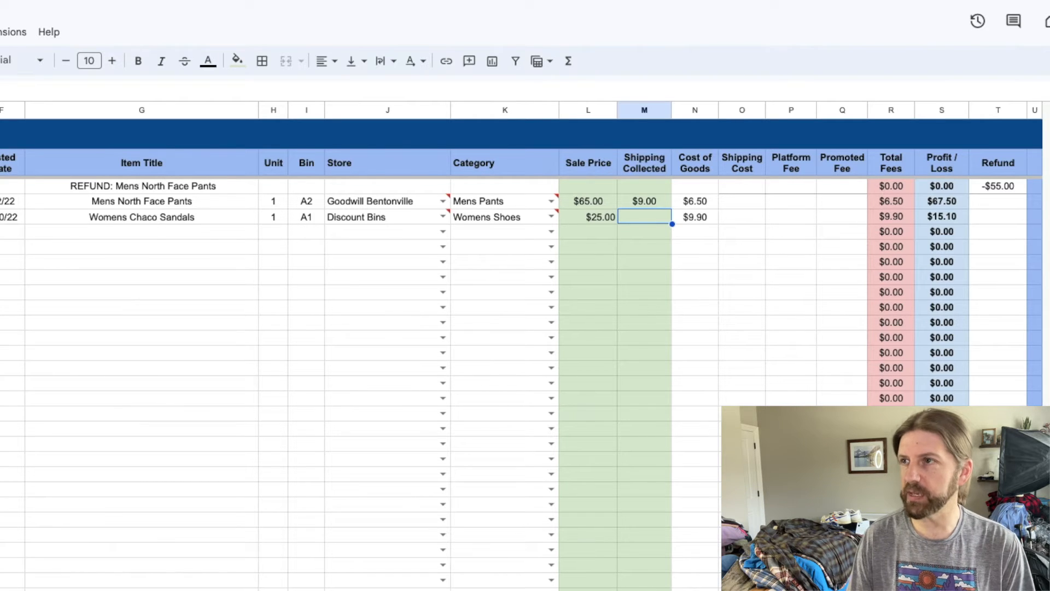
type("9")
left_click(758, 354)
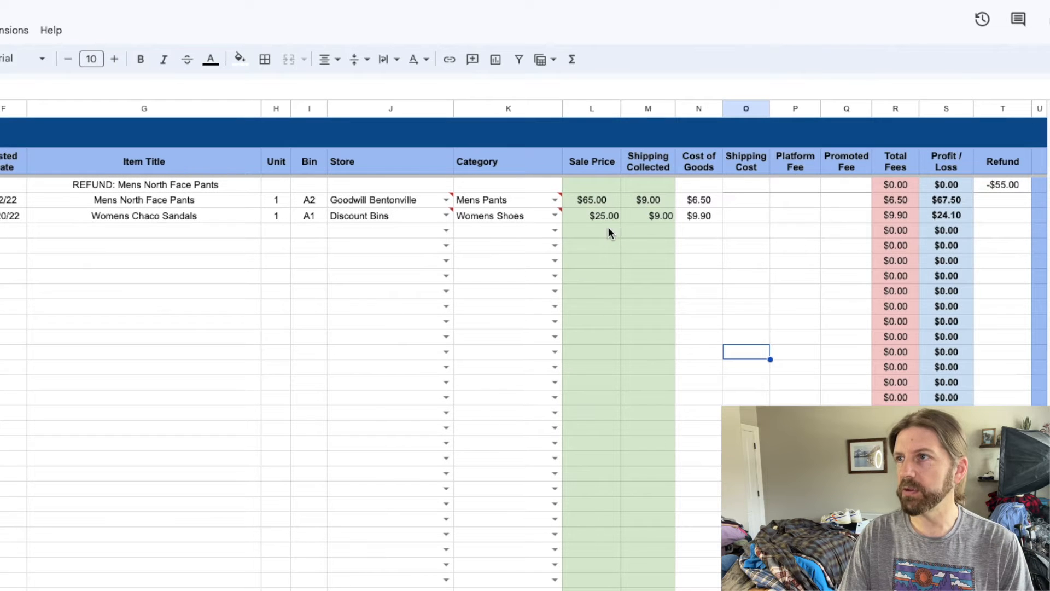
- Center-align the Sale Price and Shipping Collected columns, L and M, horizontally
left_click(574, 215)
left_click_drag(649, 221, 599, 215)
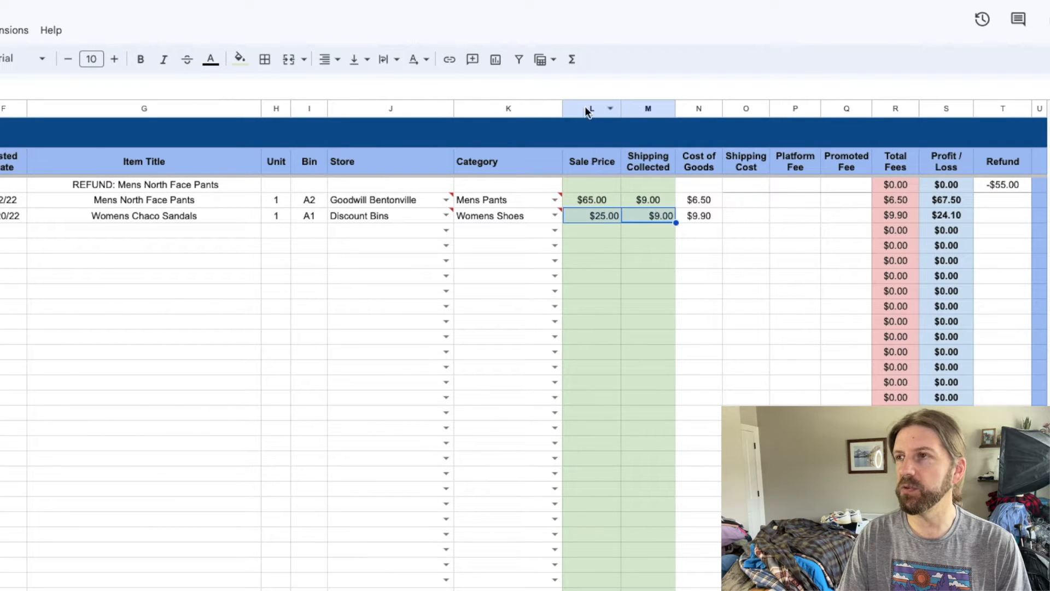
left_click_drag(589, 109, 645, 109)
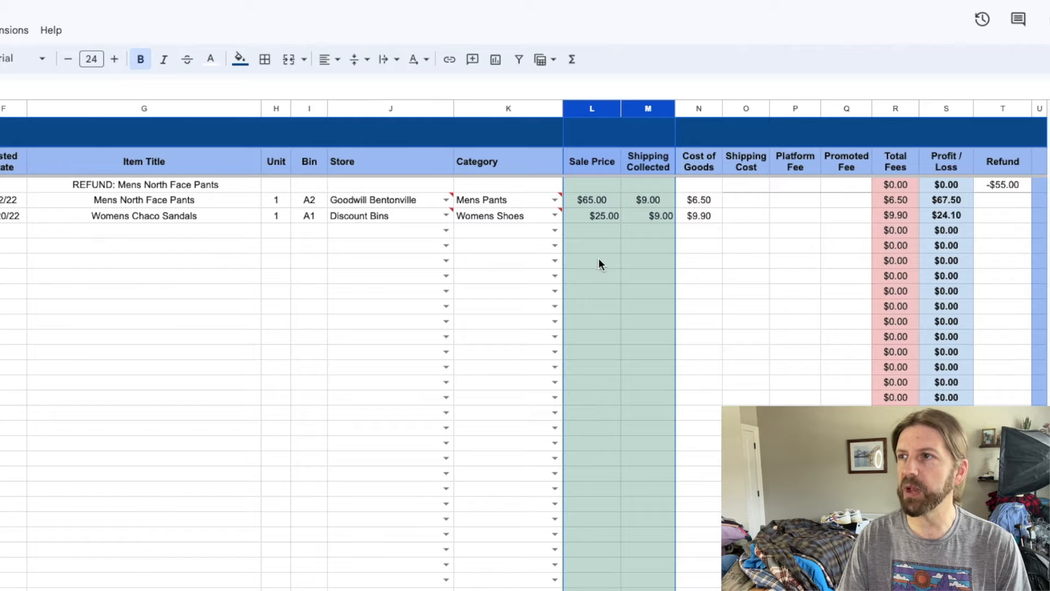
left_click(594, 265)
left_click_drag(595, 215, 649, 217)
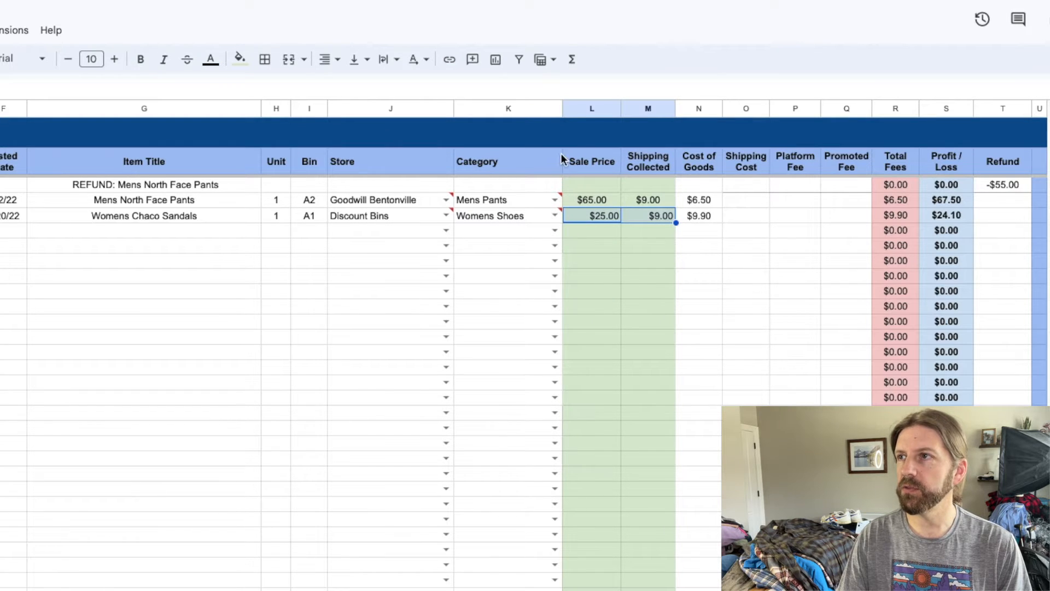
left_click_drag(592, 108, 647, 108)
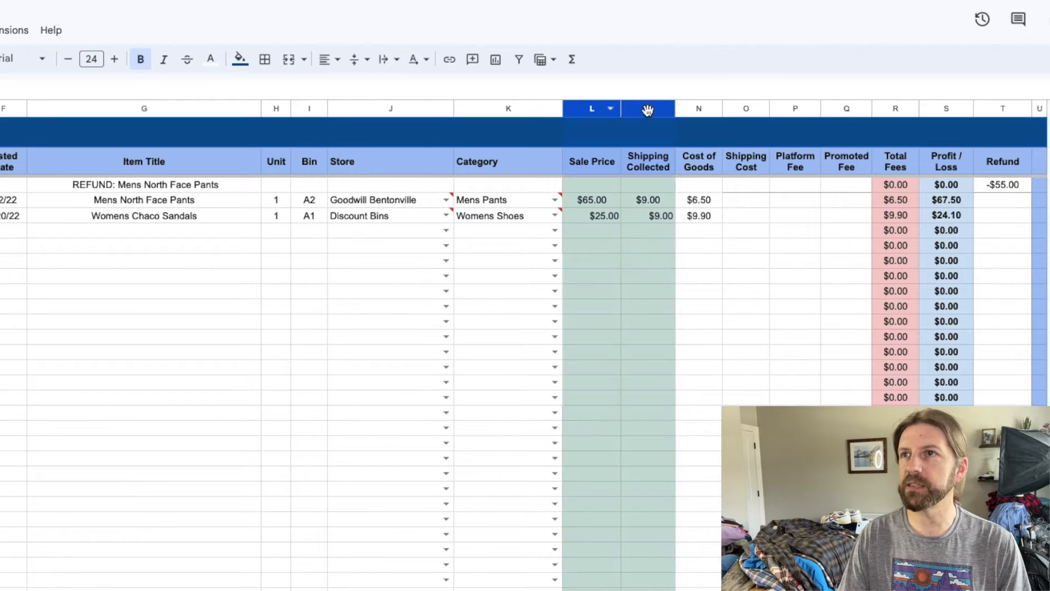
left_click(328, 65)
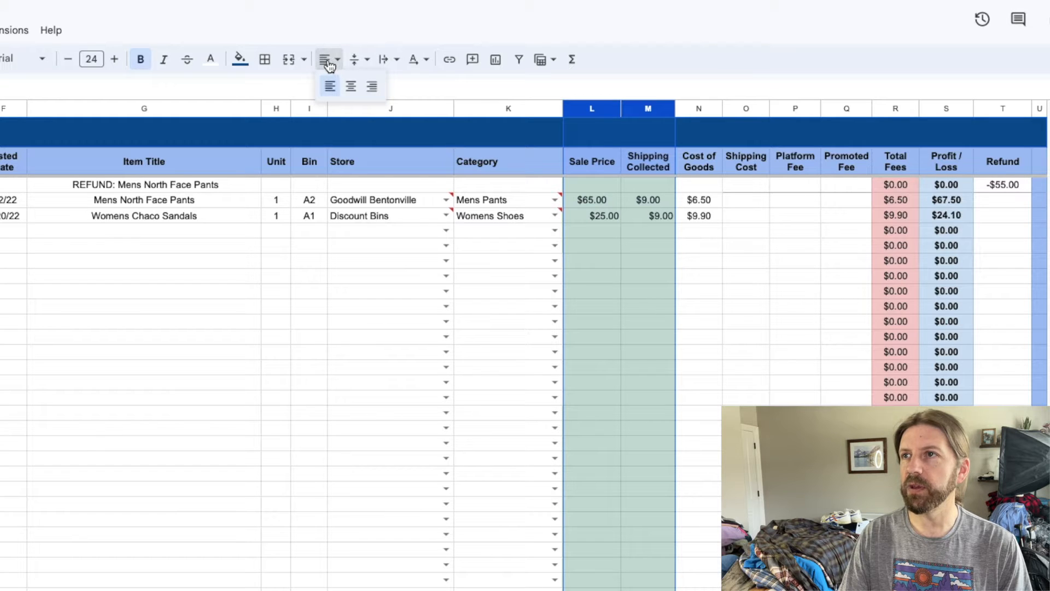
left_click(351, 86)
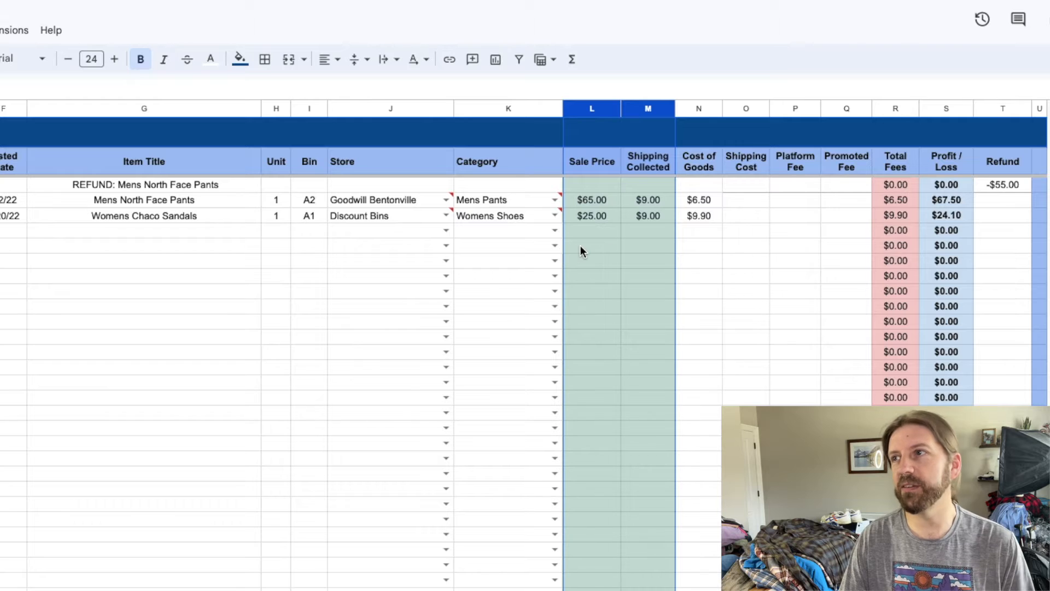
left_click(671, 264)
left_click(731, 261)
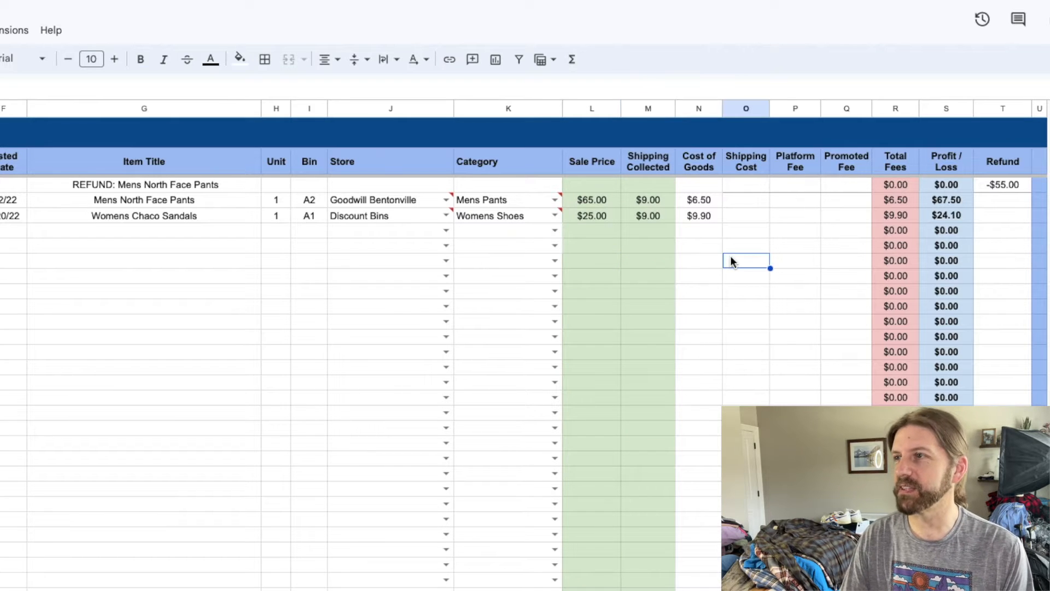
- Enter a platform fee of 3 and a promoted fee of 1.75 in the Womens Chaco Sandals sales row
left_click(738, 218)
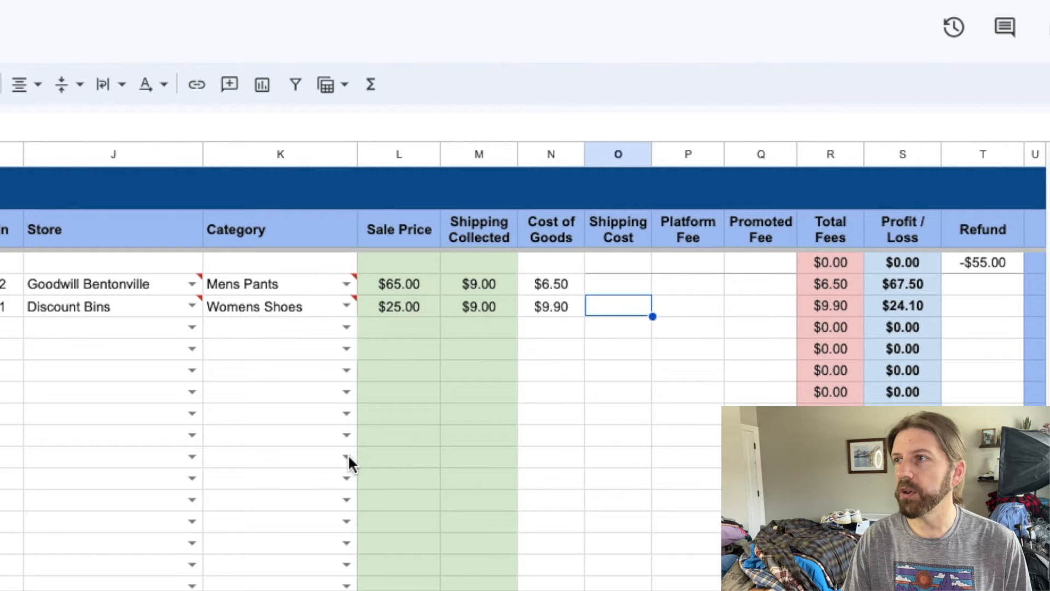
left_click(666, 316)
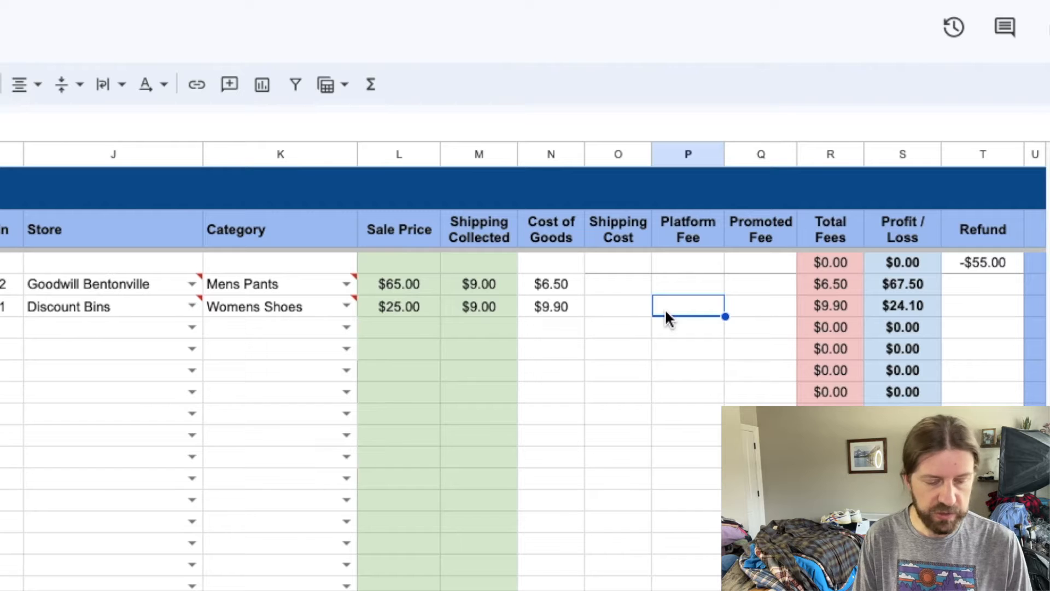
type("3")
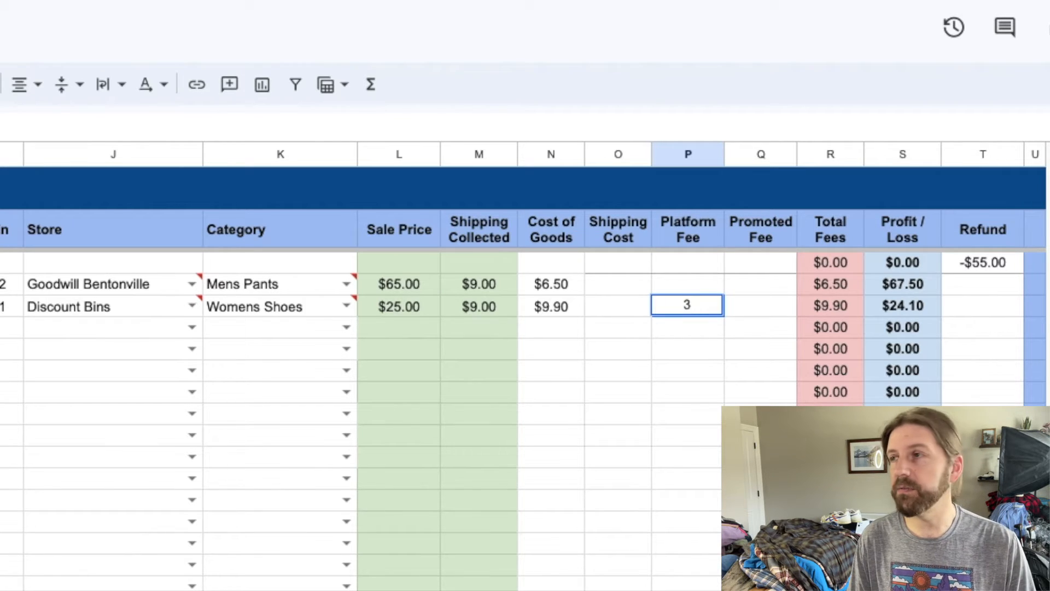
key("Tab")
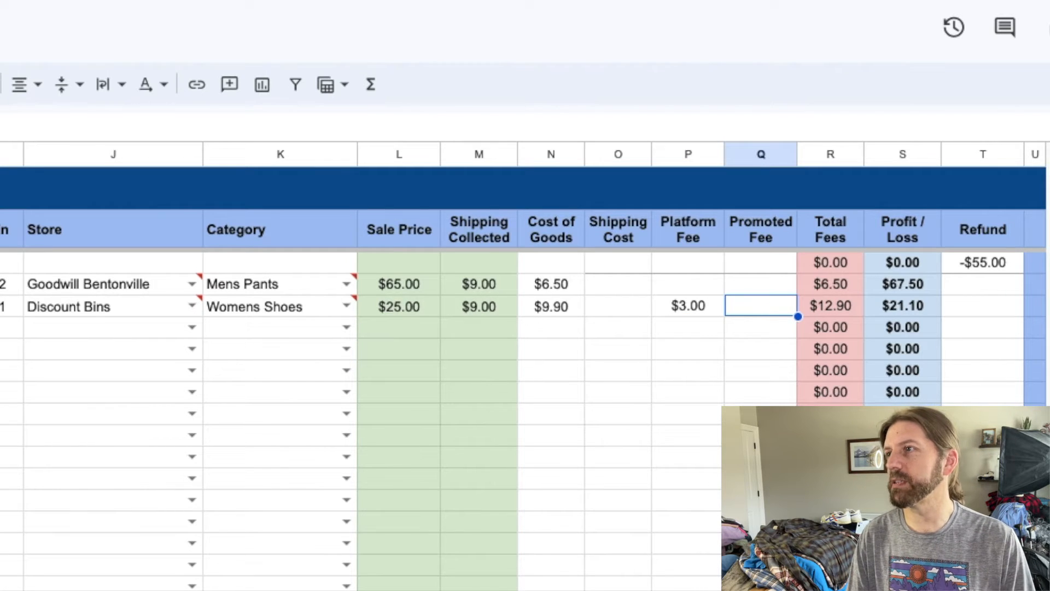
type("1.75")
key("Return")
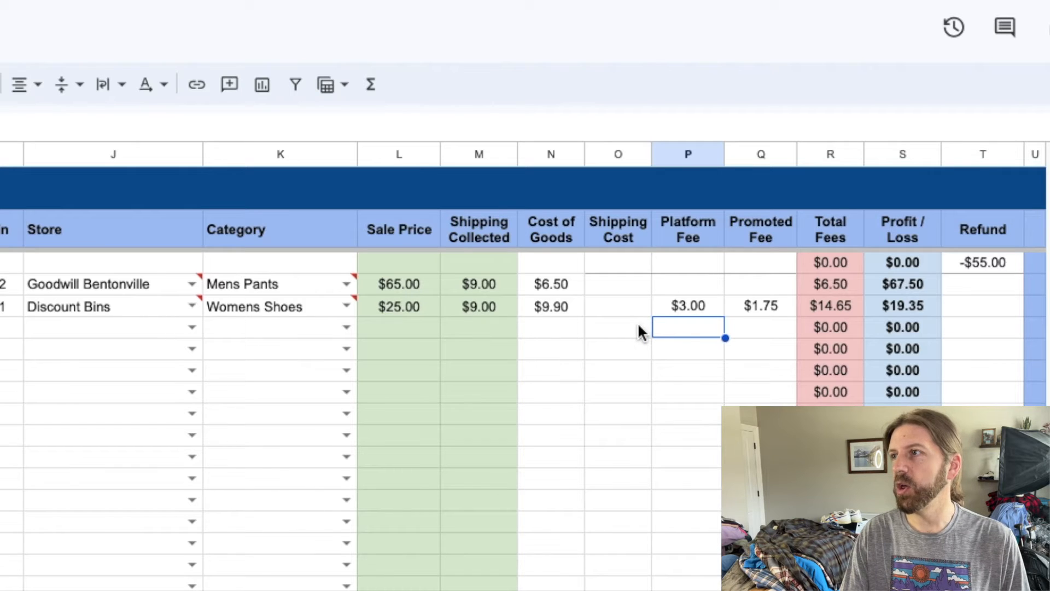
- Review how the costs, sale price and shipping collected feed the total fees and profit in the Womens Chaco Sandals row
left_click(844, 310)
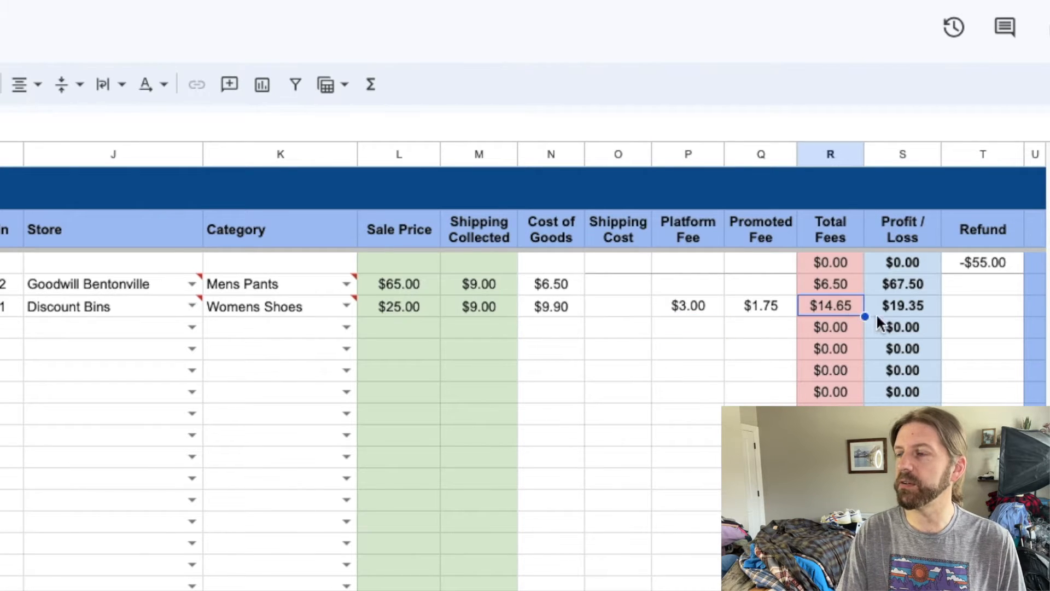
left_click(875, 313)
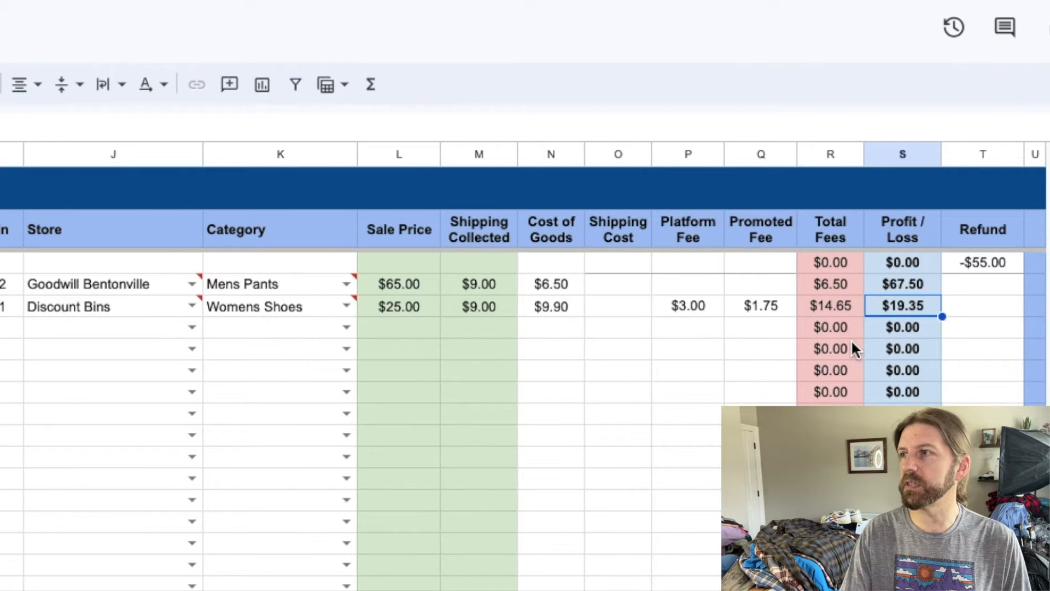
left_click(853, 310)
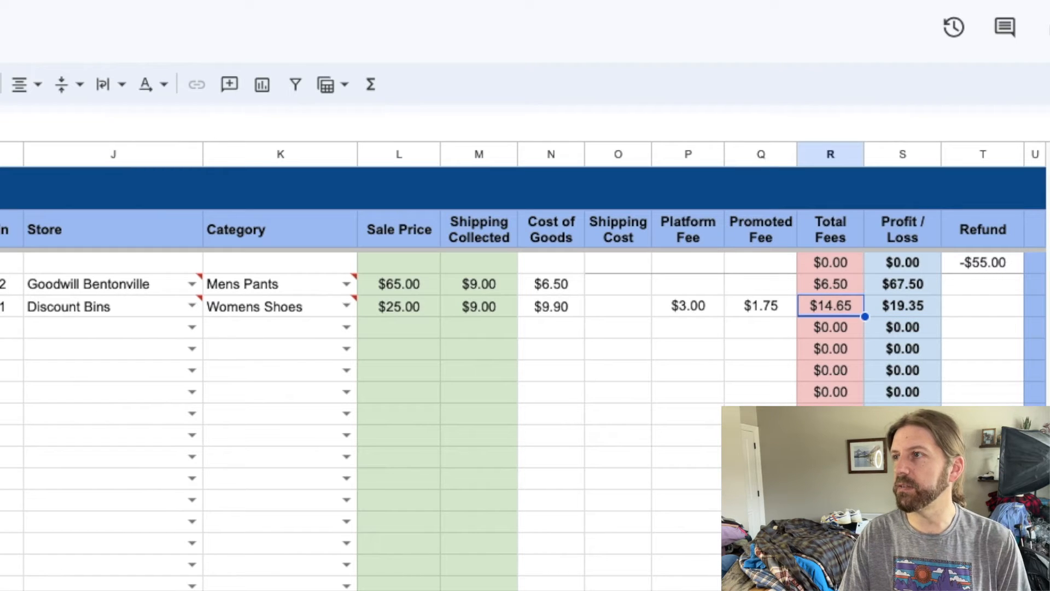
left_click_drag(778, 310, 535, 308)
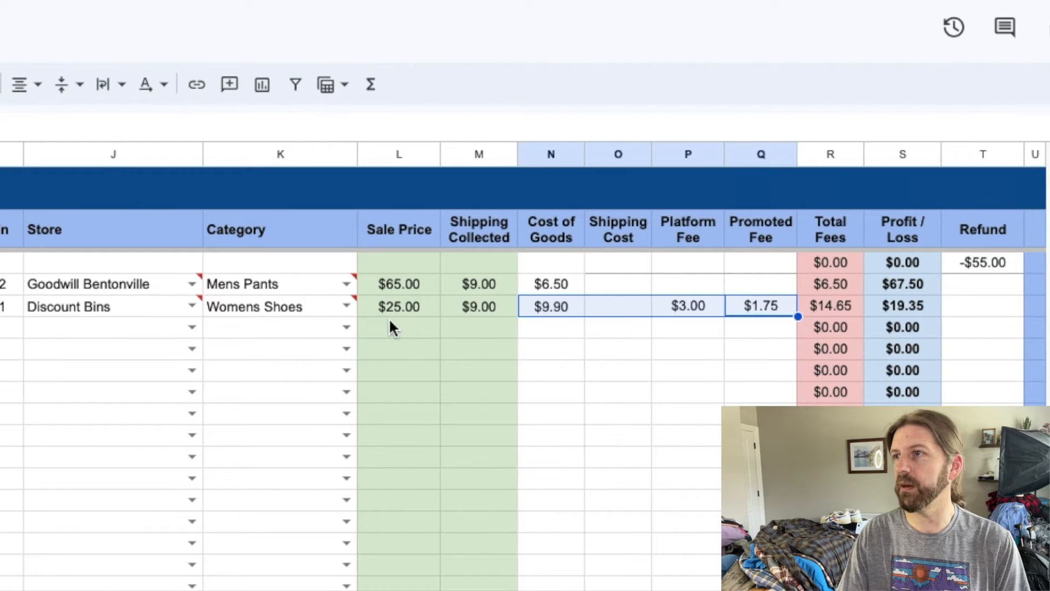
left_click_drag(395, 310, 478, 307)
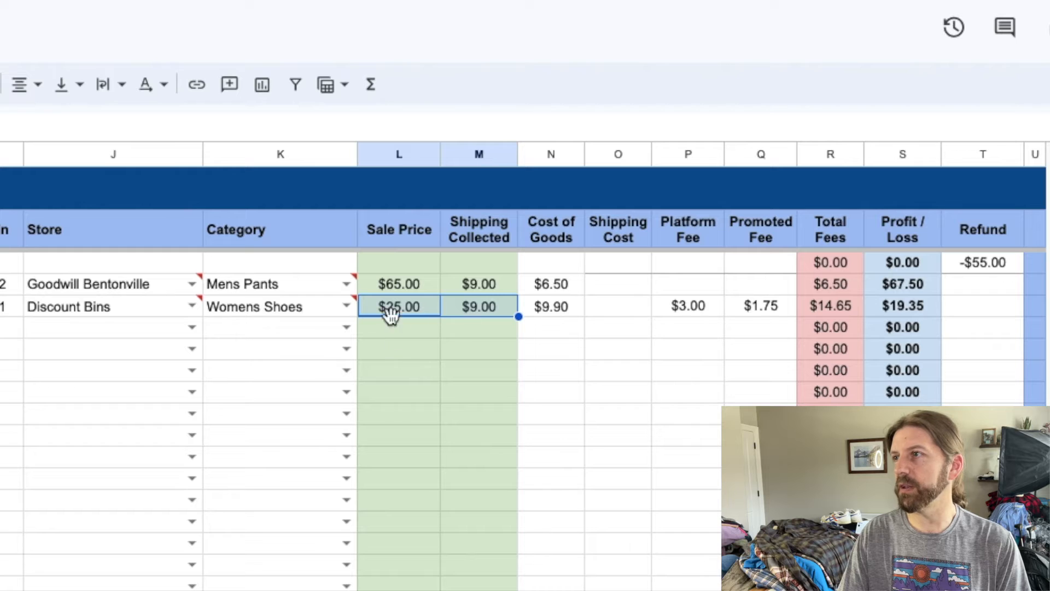
left_click(904, 311)
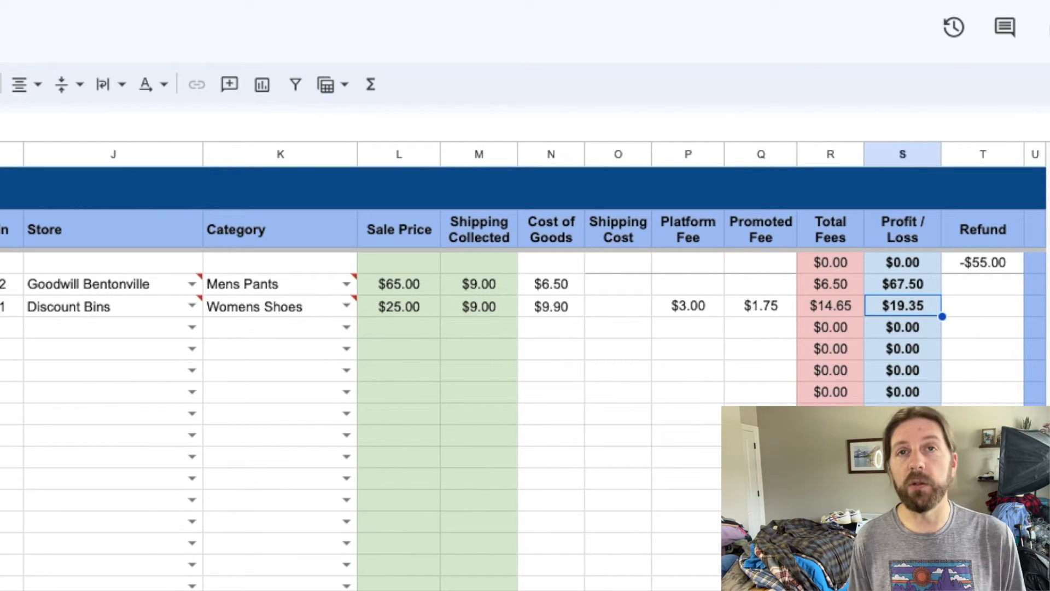
left_click(550, 588)
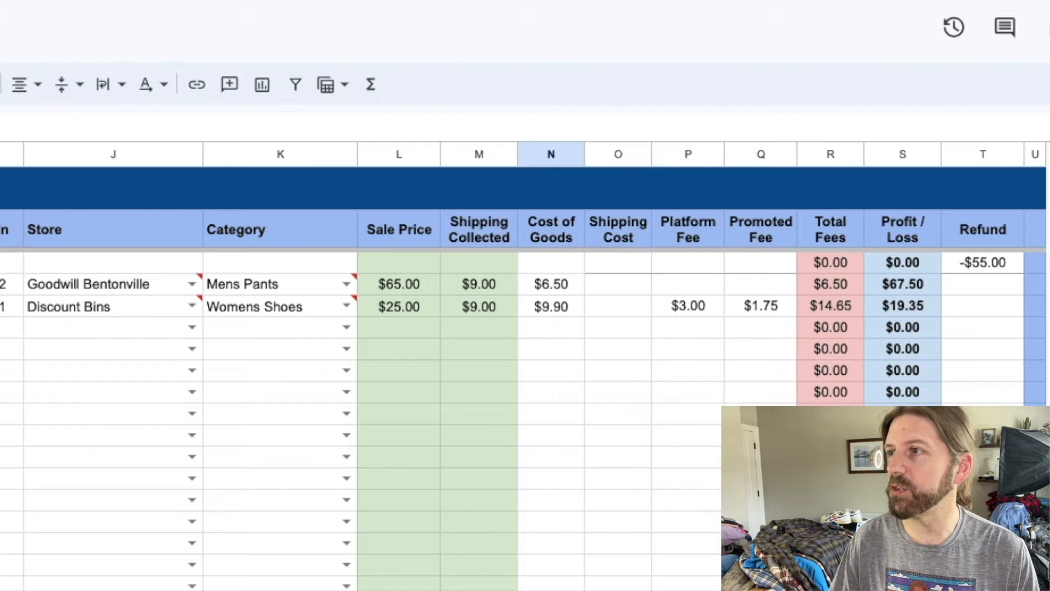
- Enter a shipping cost of 8.30 for the Womens Chaco Sandals and check the resulting profit
left_click(600, 309)
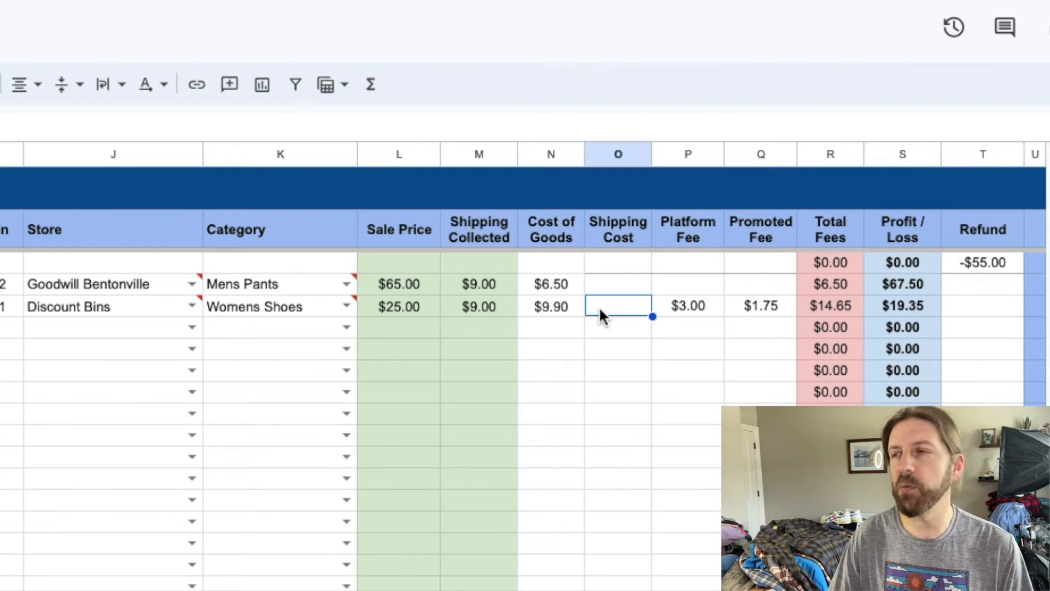
type("8.30")
key("Return")
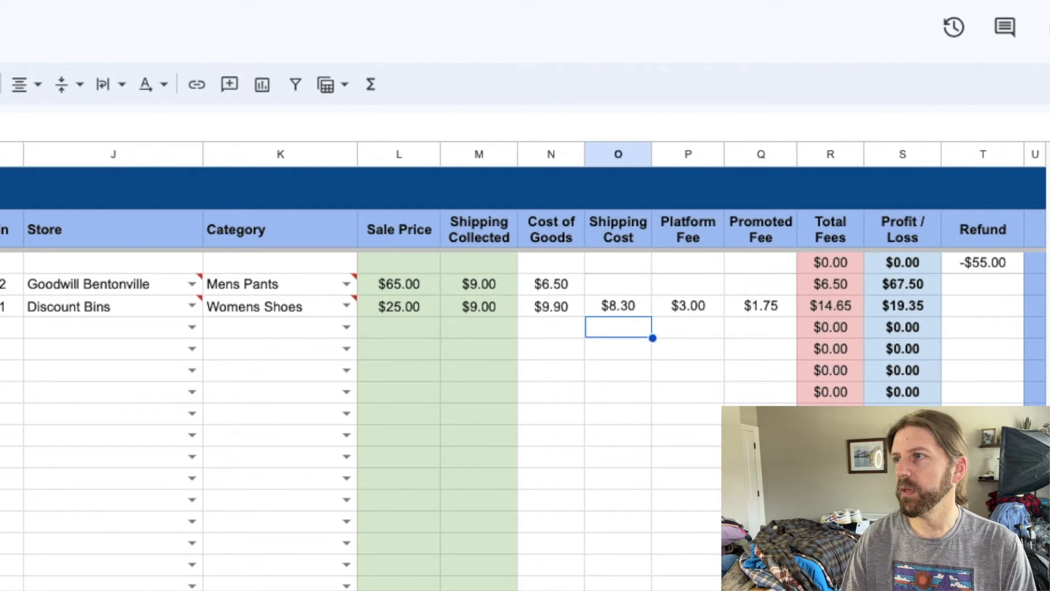
left_click(892, 304)
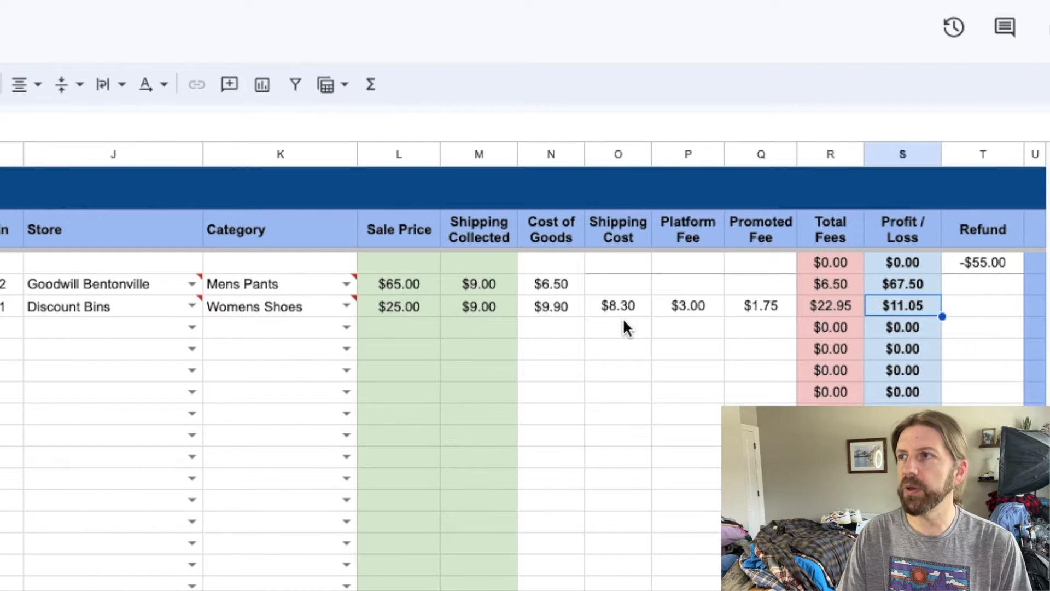
left_click(631, 390)
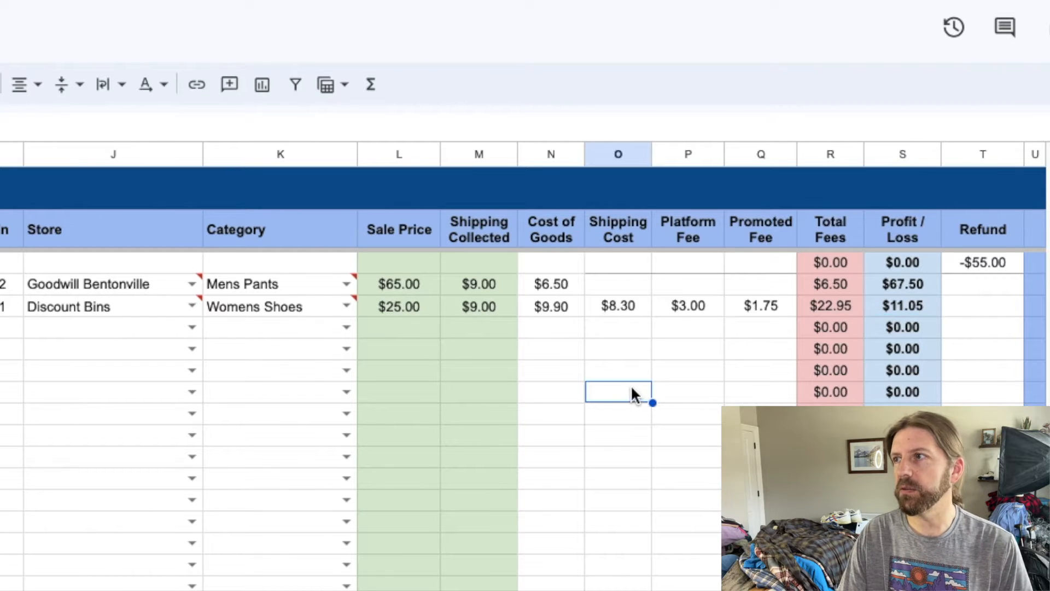
left_click(902, 306)
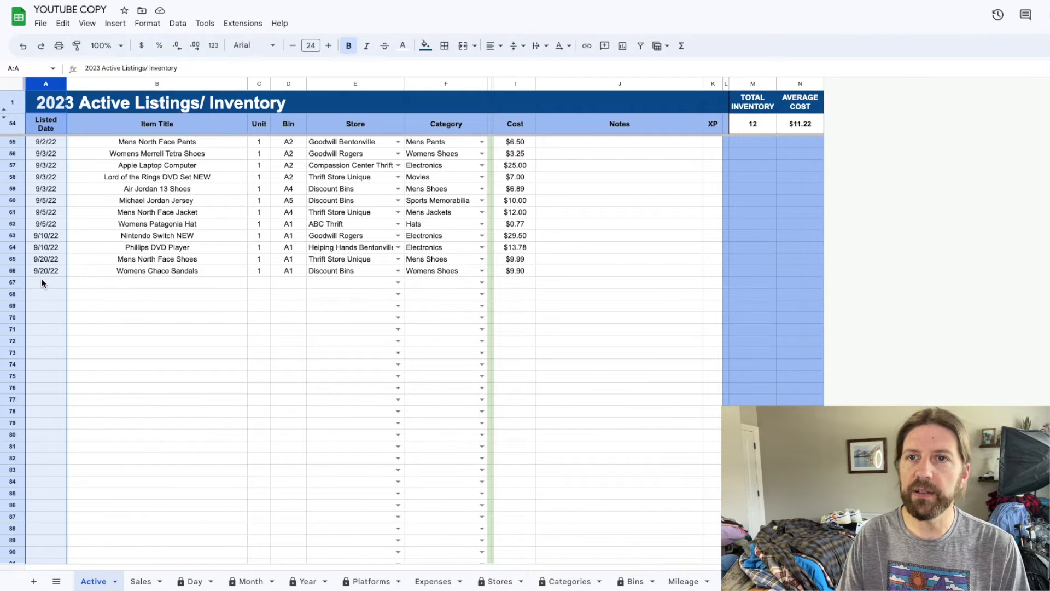
left_click(77, 290)
left_click(44, 271)
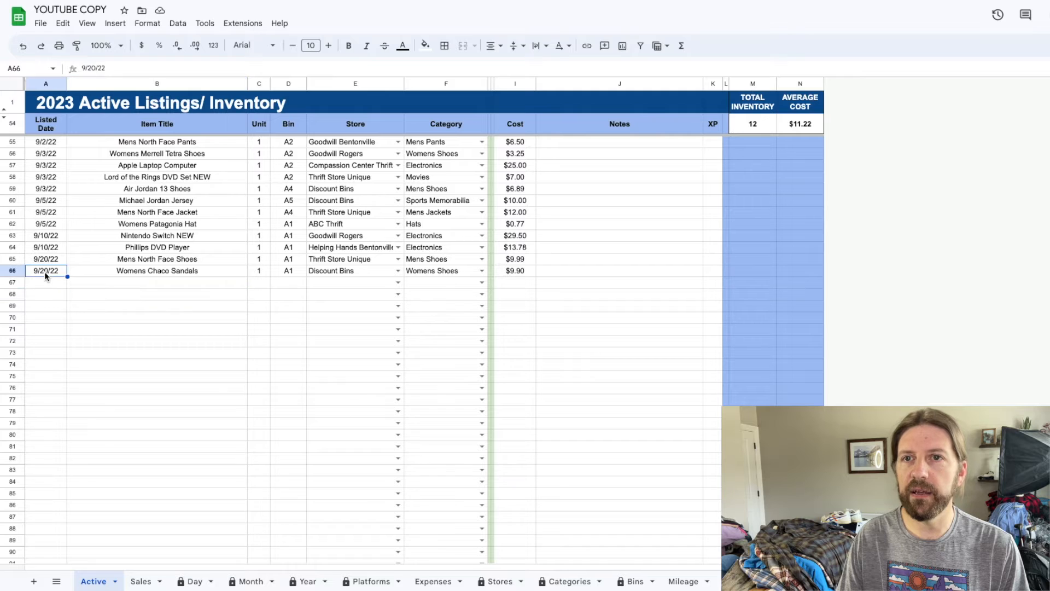
left_click(12, 270)
right_click(12, 270)
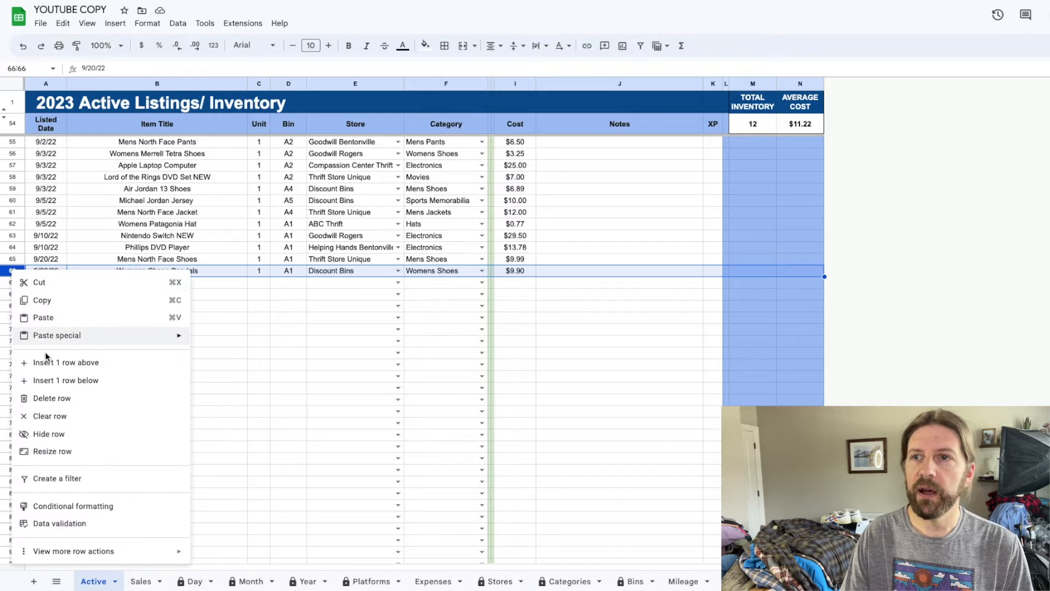
left_click(222, 352)
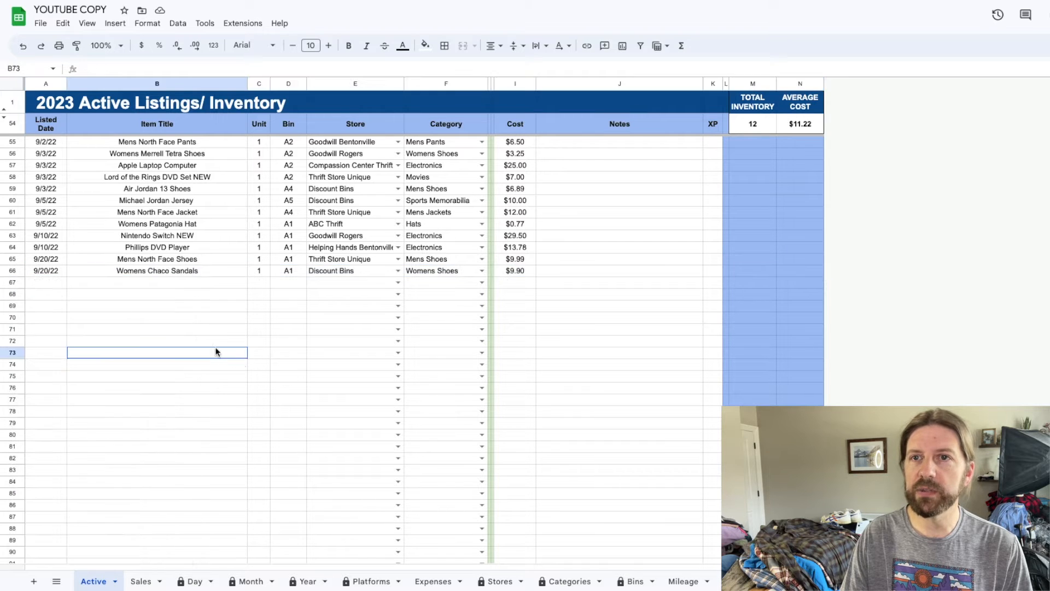
- Delete row 66, the Womens Chaco Sandals listing, from the active inventory sheet
left_click(5, 271)
right_click(9, 271)
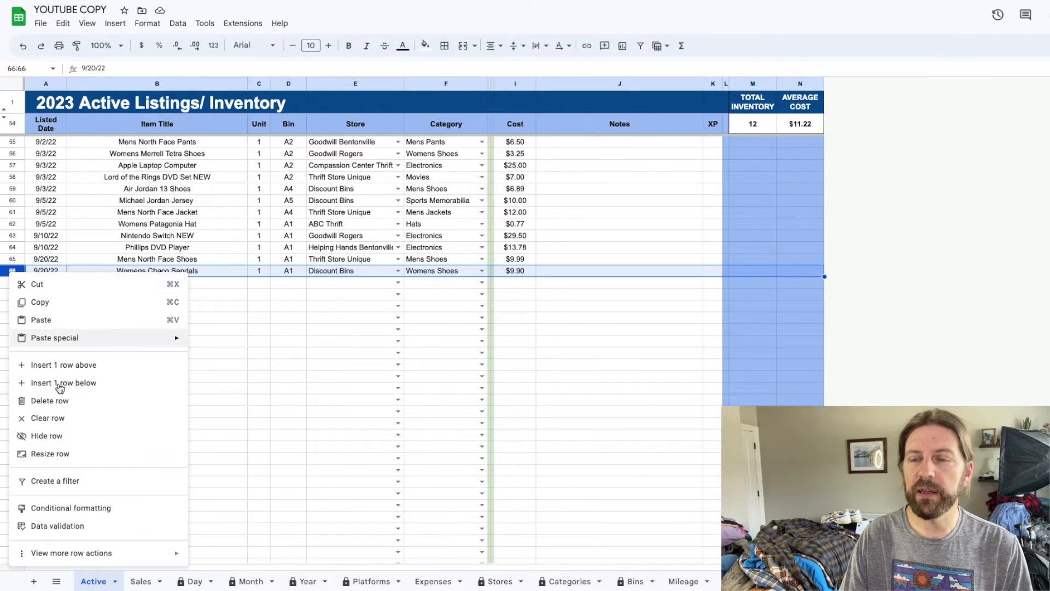
left_click(65, 402)
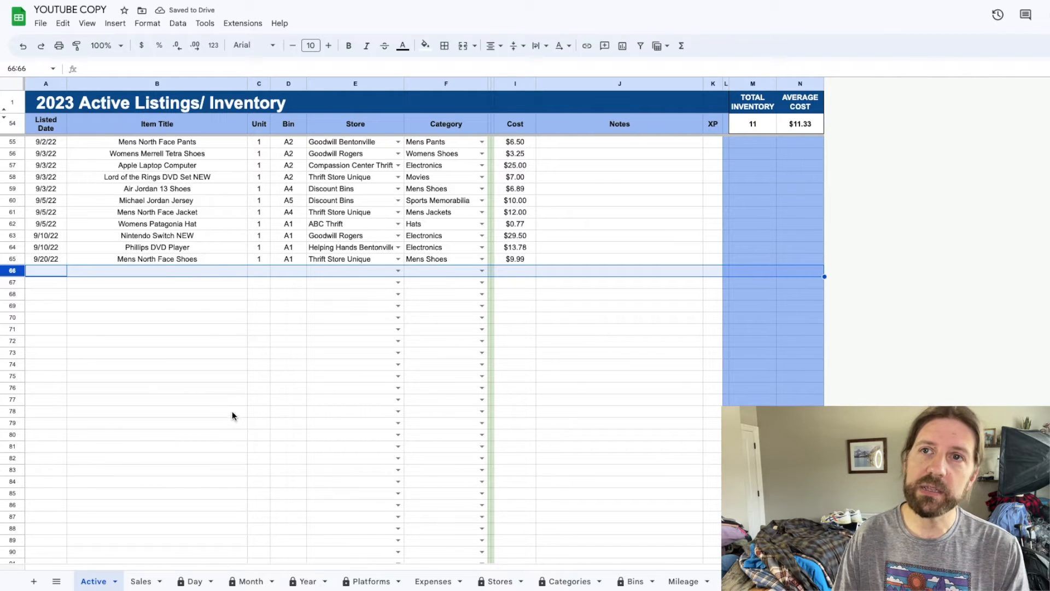
left_click(163, 259)
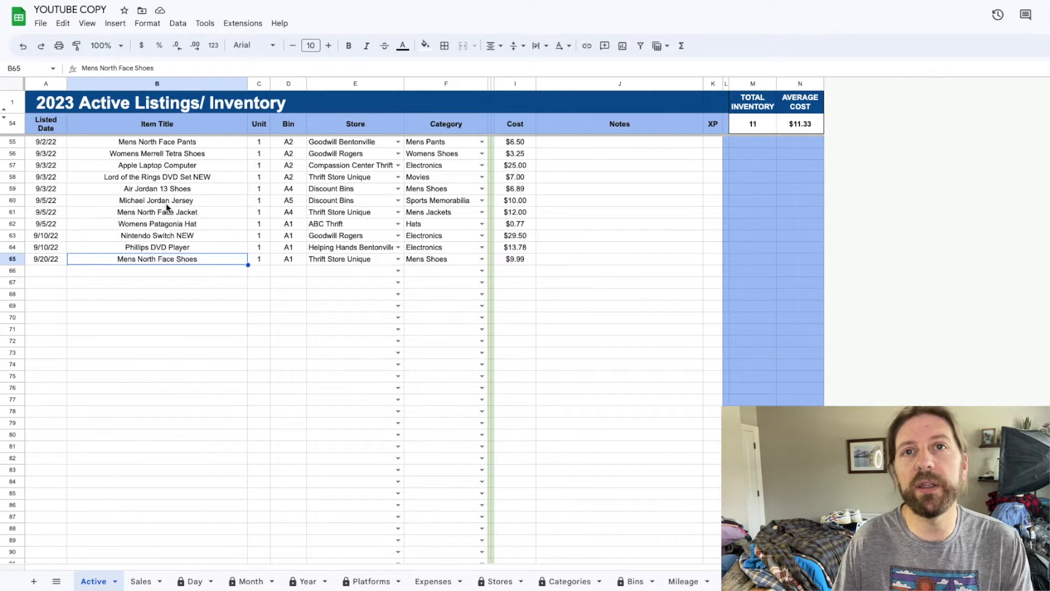
left_click(141, 582)
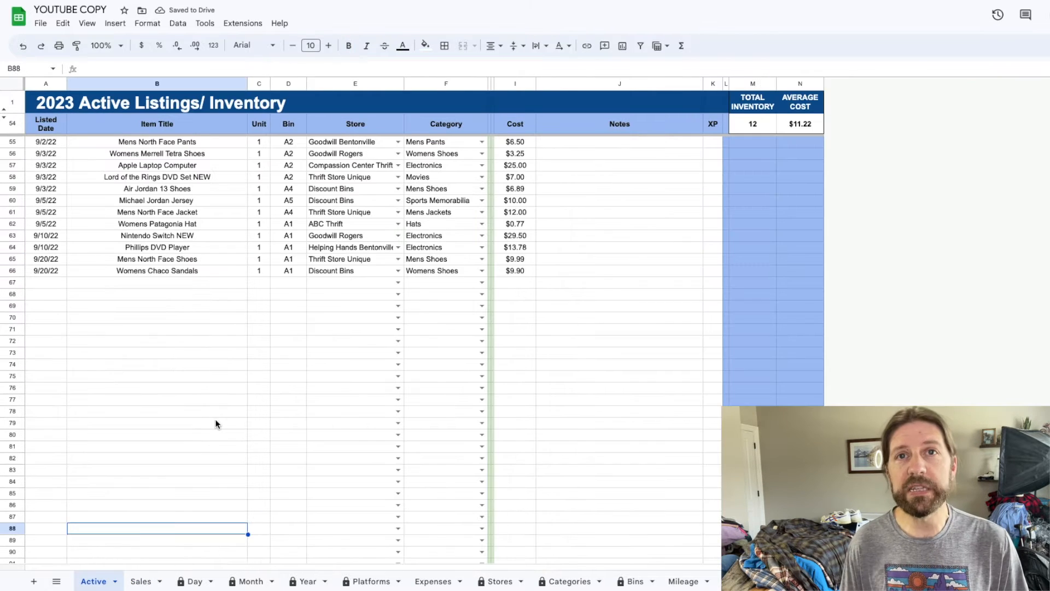
- Copy the Womens Chaco Sandals details from Listed Date through Cost, A66:I66, in the active inventory sheet
left_click(215, 421)
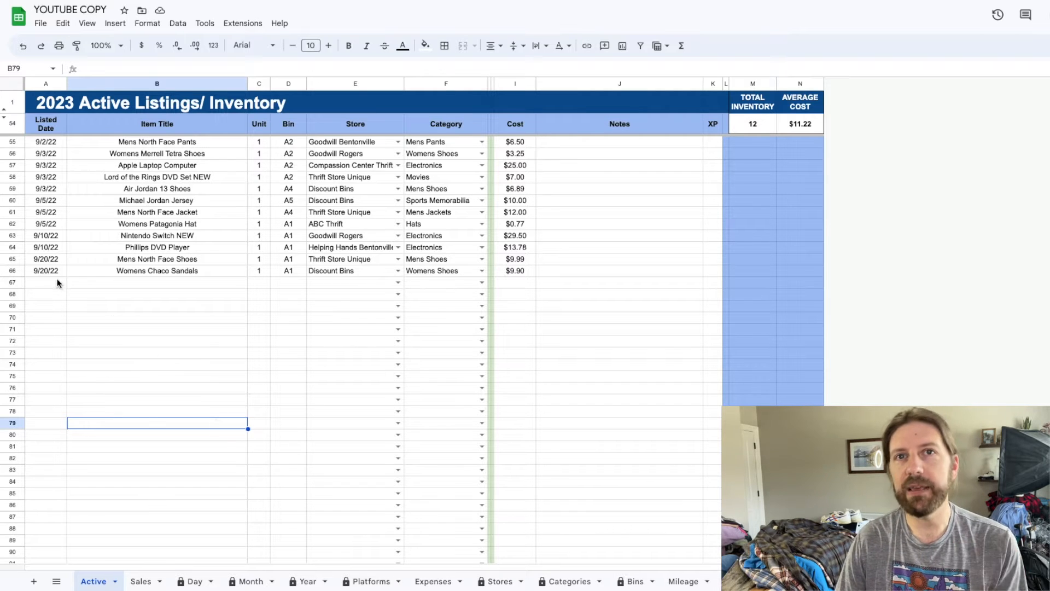
left_click_drag(57, 270, 507, 271)
key("ctrl+c")
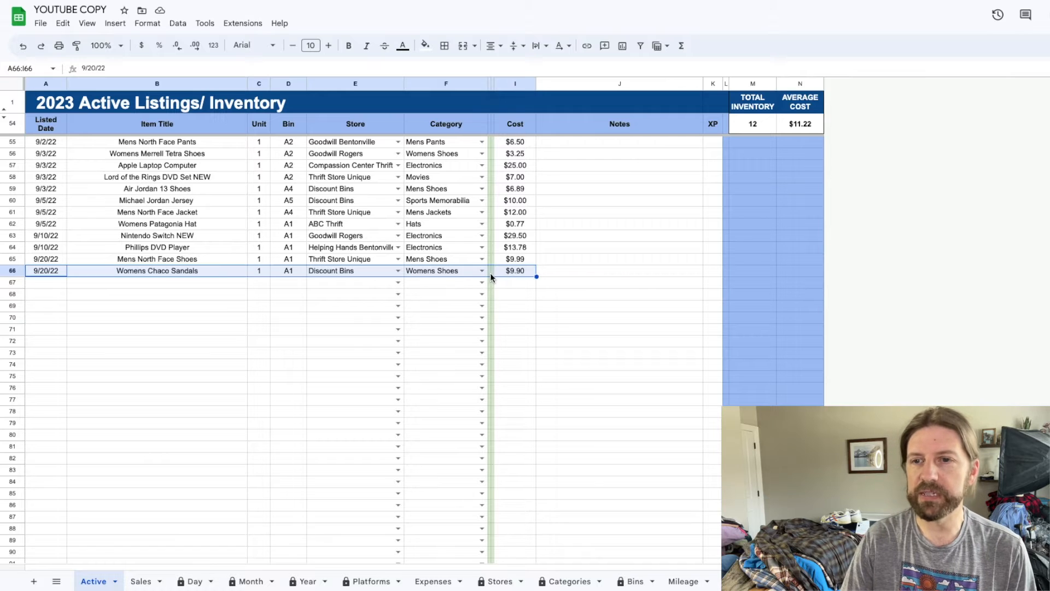
- Start a new entry in row 395 of the Sales sheet with year 2023, month July, platform Poshmark and sold date 7/3
left_click(140, 580)
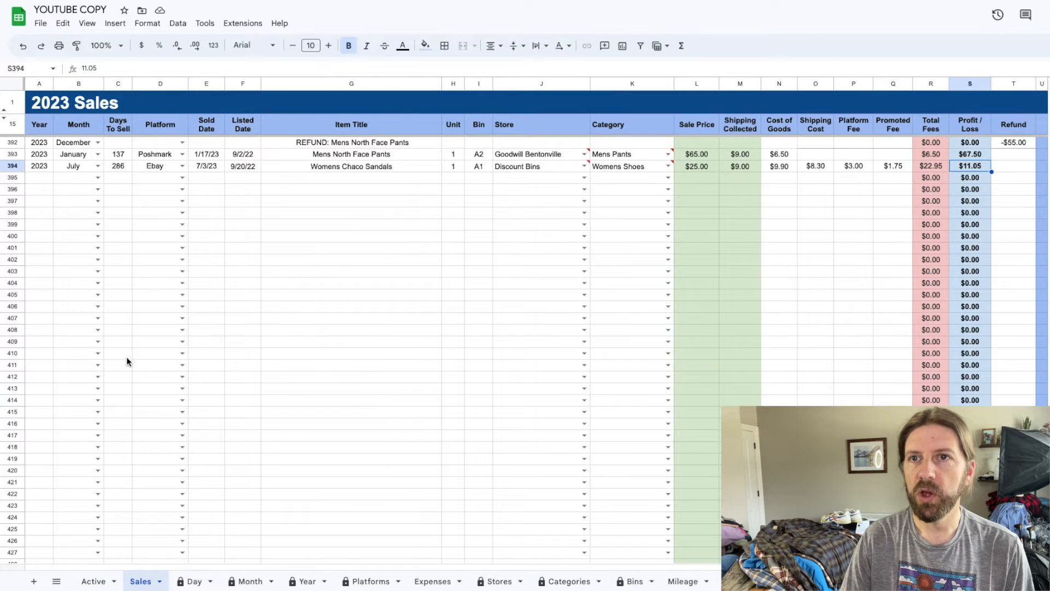
left_click(42, 179)
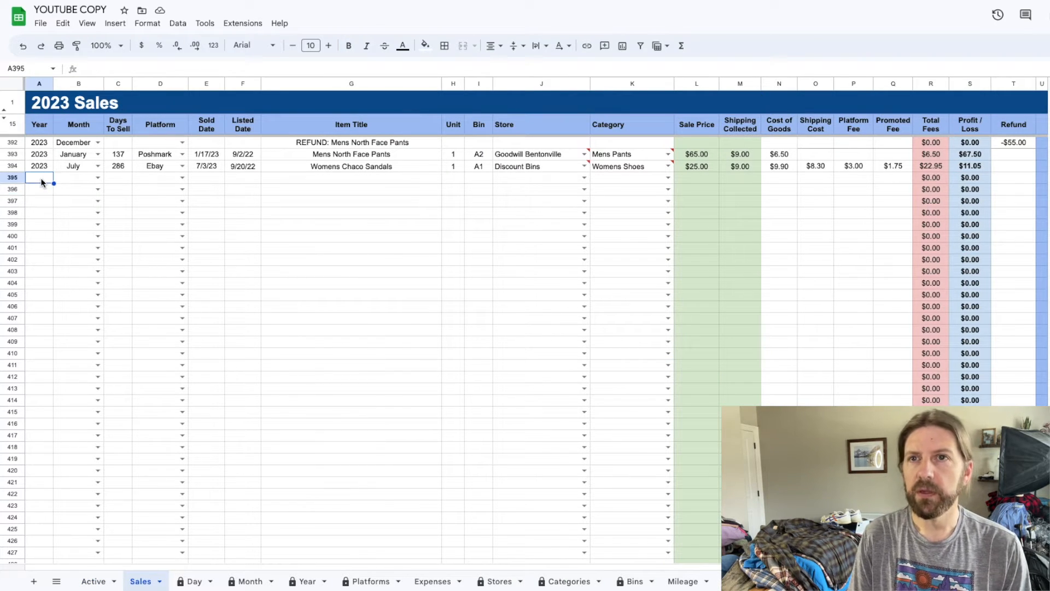
type("2023")
key("Tab")
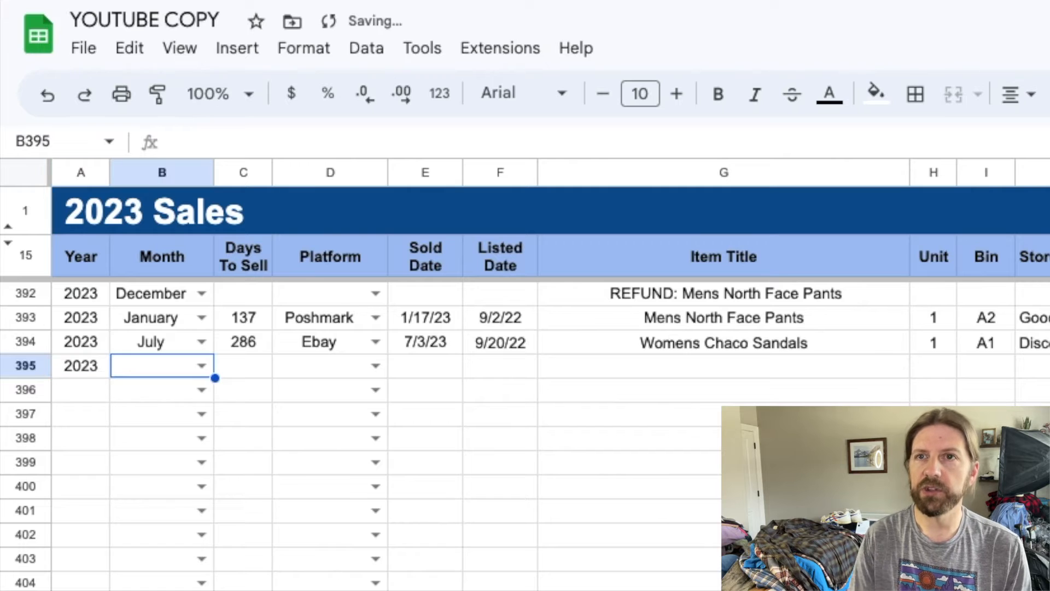
type("July")
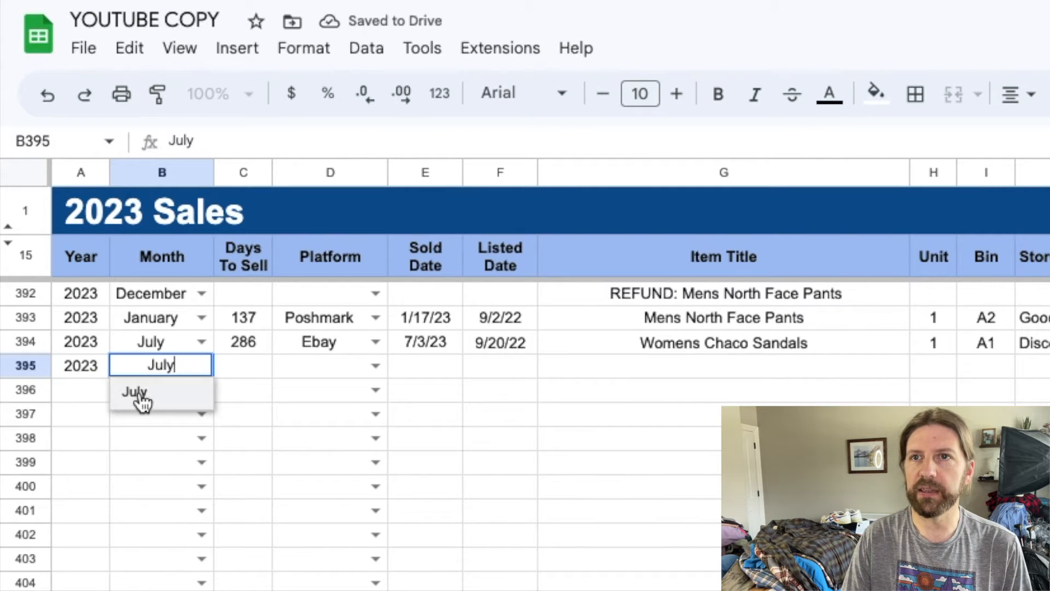
left_click(141, 403)
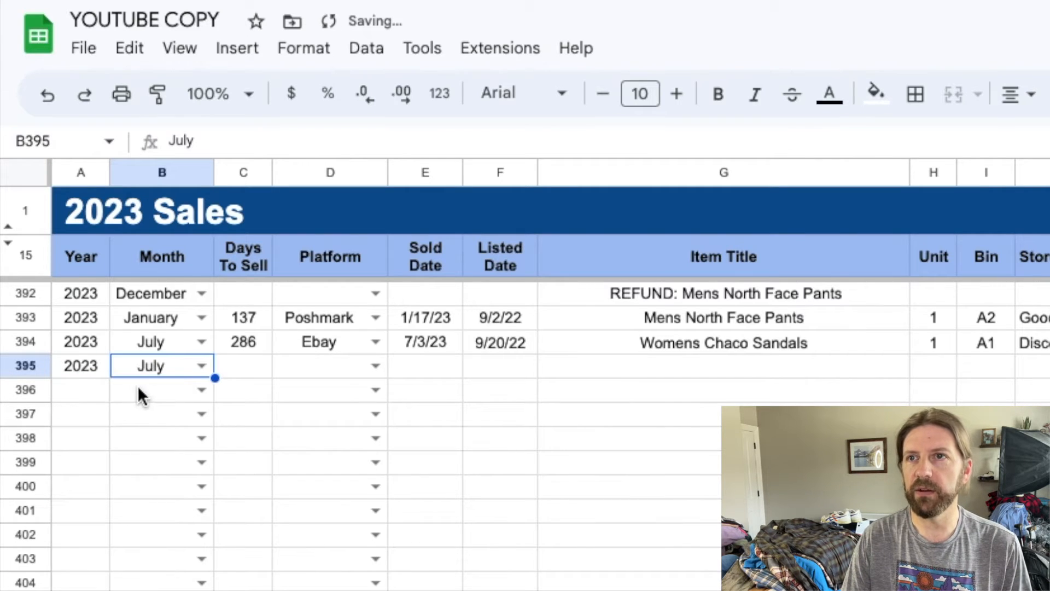
left_click(375, 366)
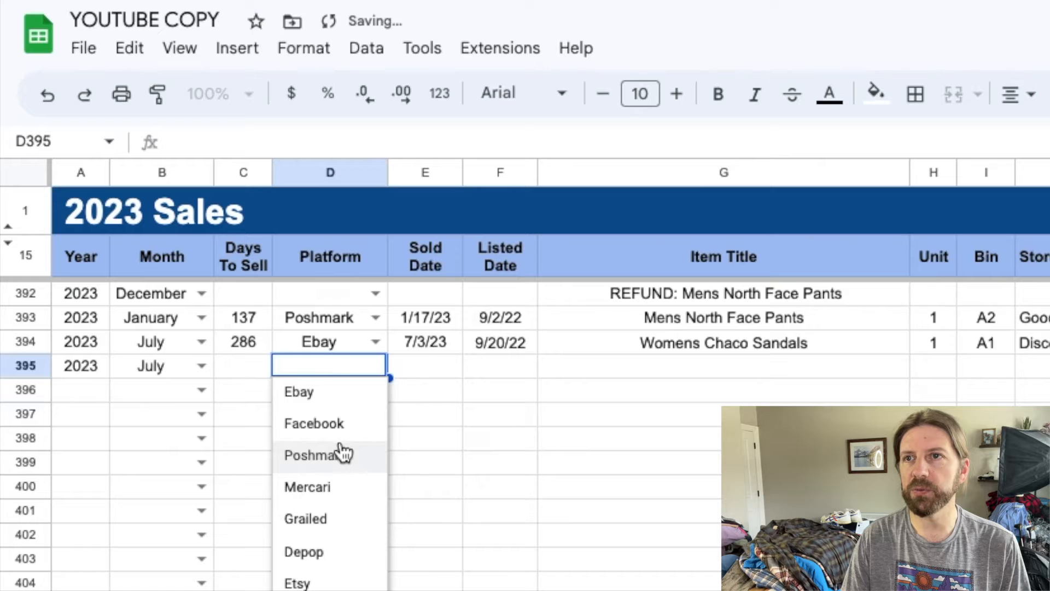
left_click(341, 453)
left_click(422, 379)
type("7/3")
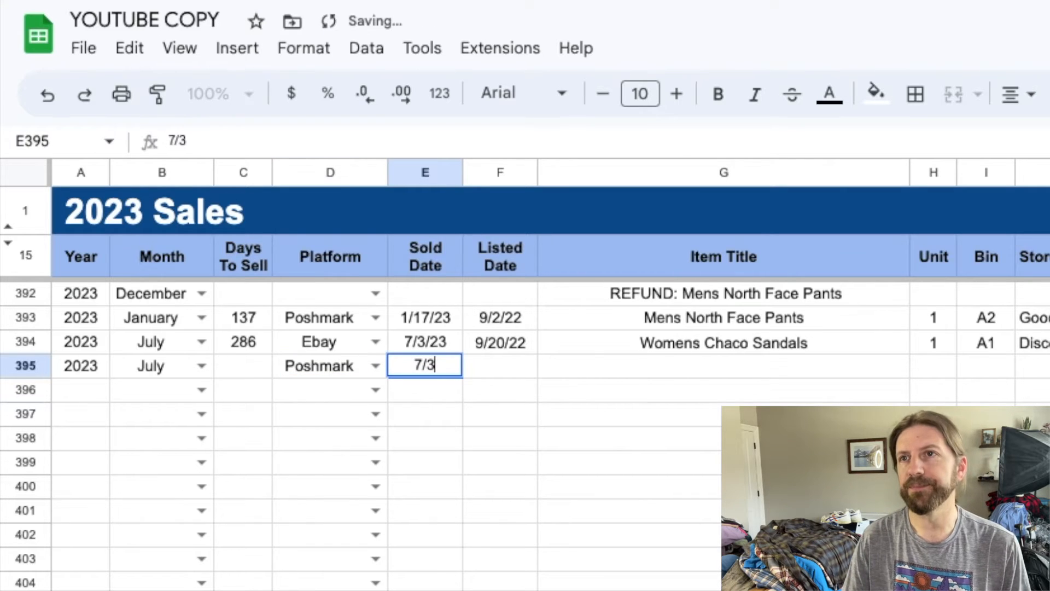
- Paste the copied Womens Chaco Sandals details into row 395, starting at the Listed Date cell
key("Tab")
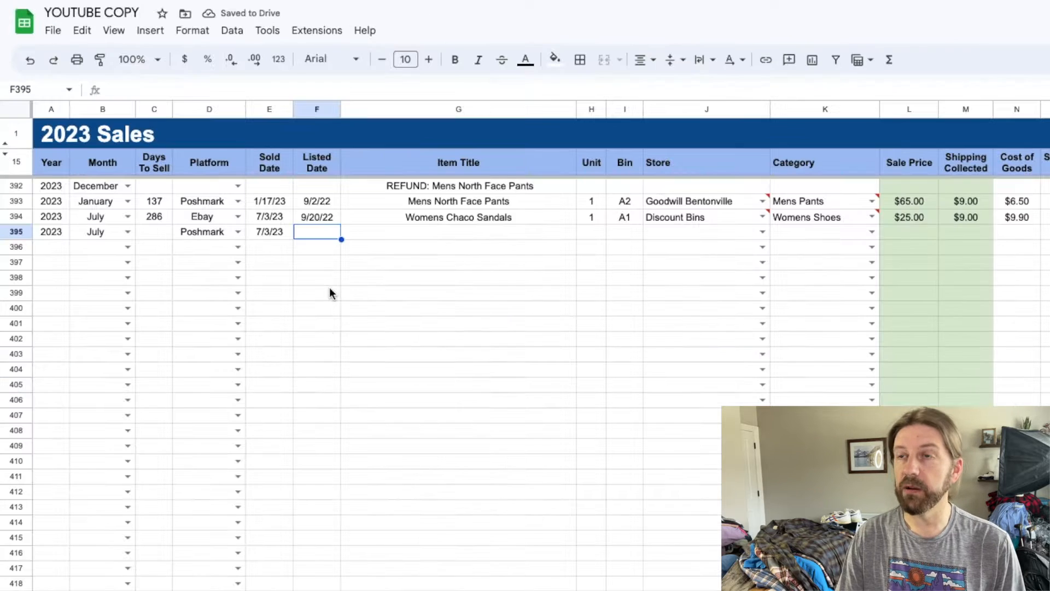
key("ctrl+v")
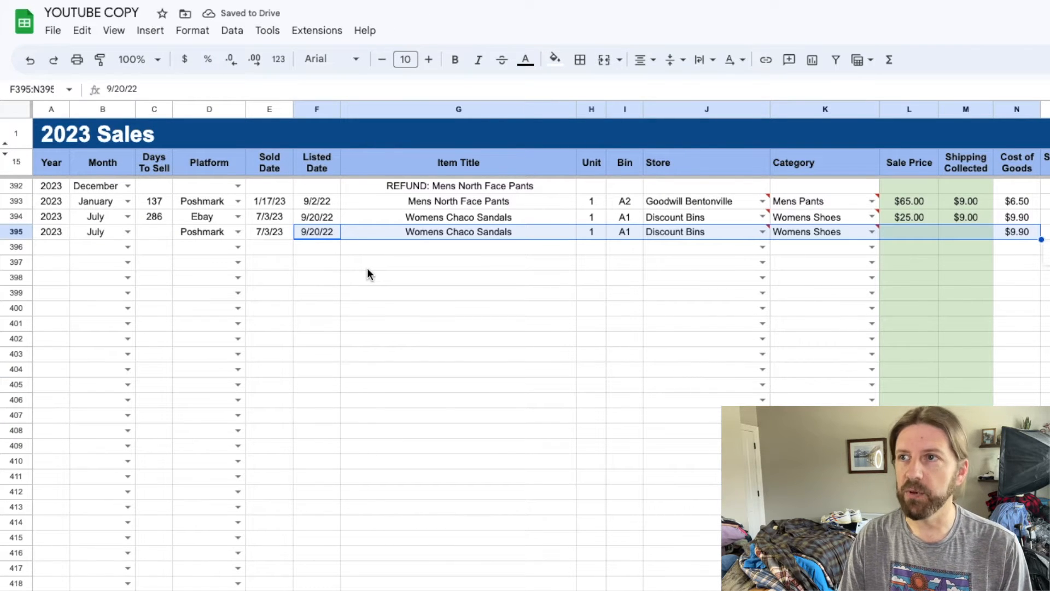
- Enter a sale price of $25.00 for the Poshmark Womens Chaco Sandals sale in row 395
left_click(403, 297)
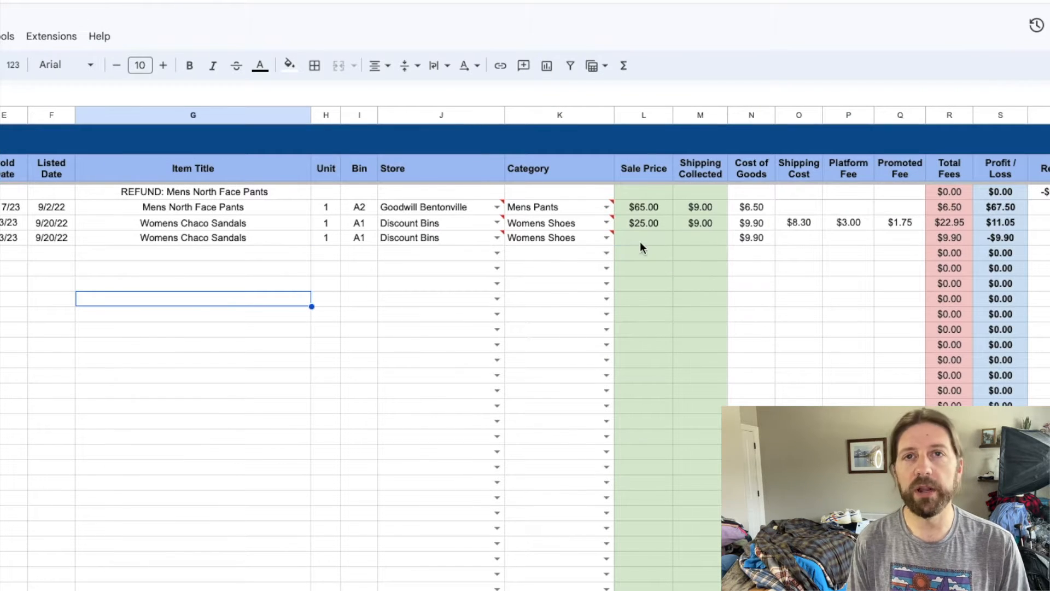
left_click(640, 241)
type("25")
key("Return")
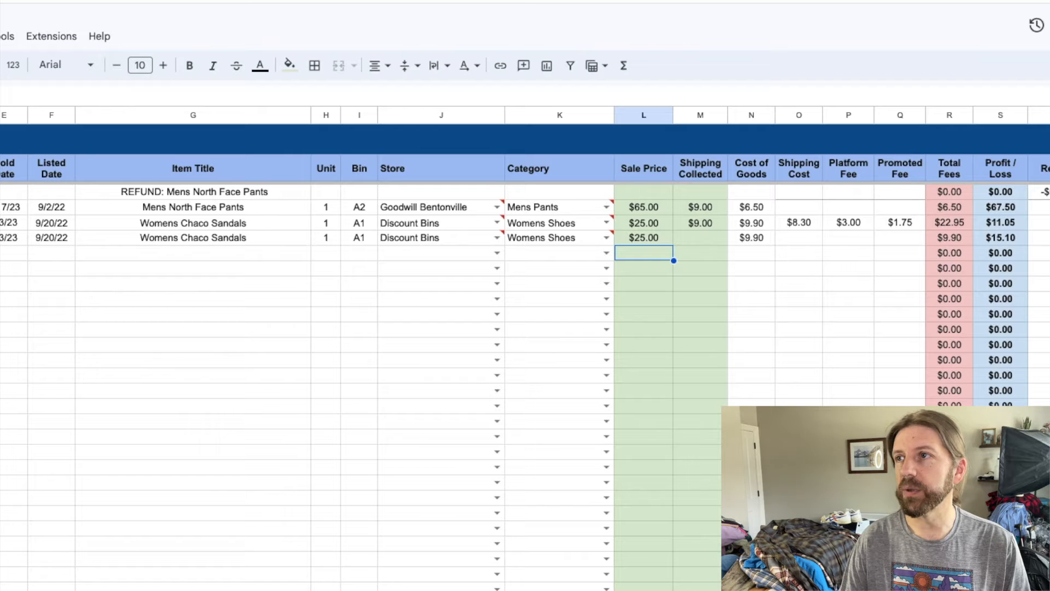
- Set the platform fee of the Womens Chaco Sandals sale in row 395 to $5.00, leaving shipping collected and shipping cost blank
left_click(692, 238)
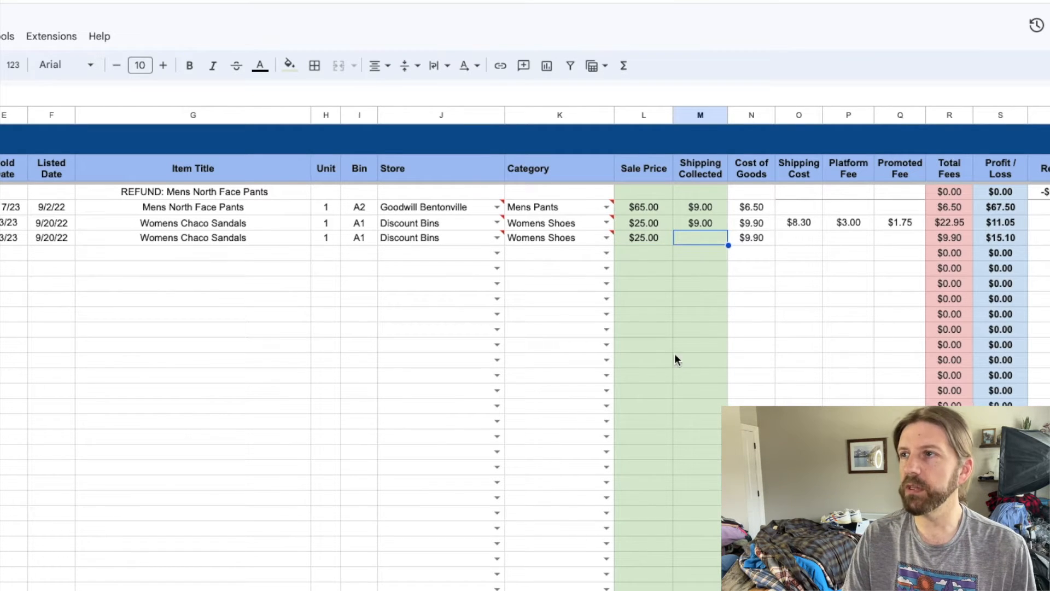
left_click(701, 226)
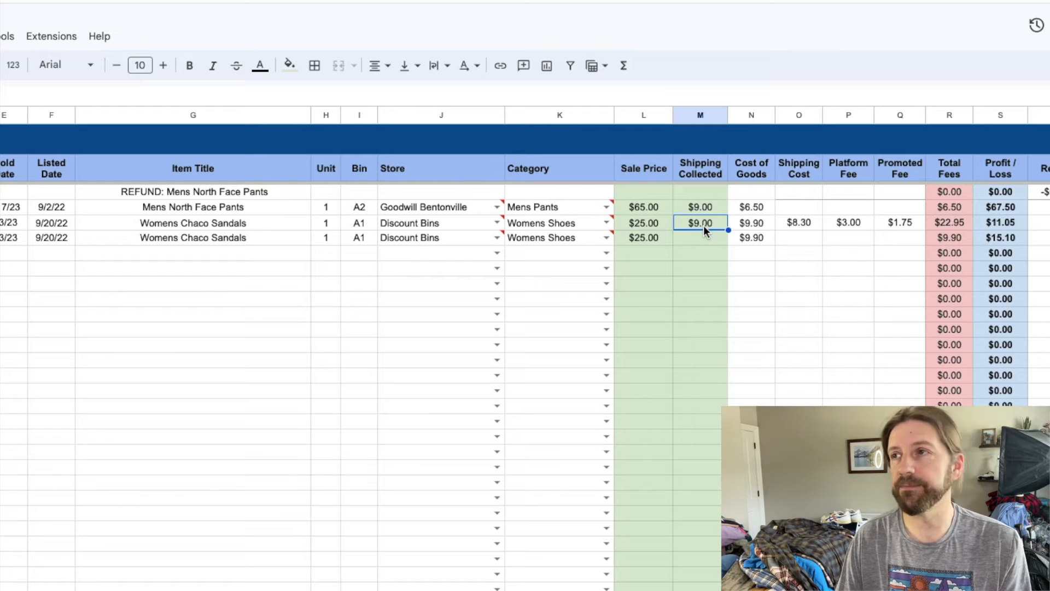
left_click(821, 238)
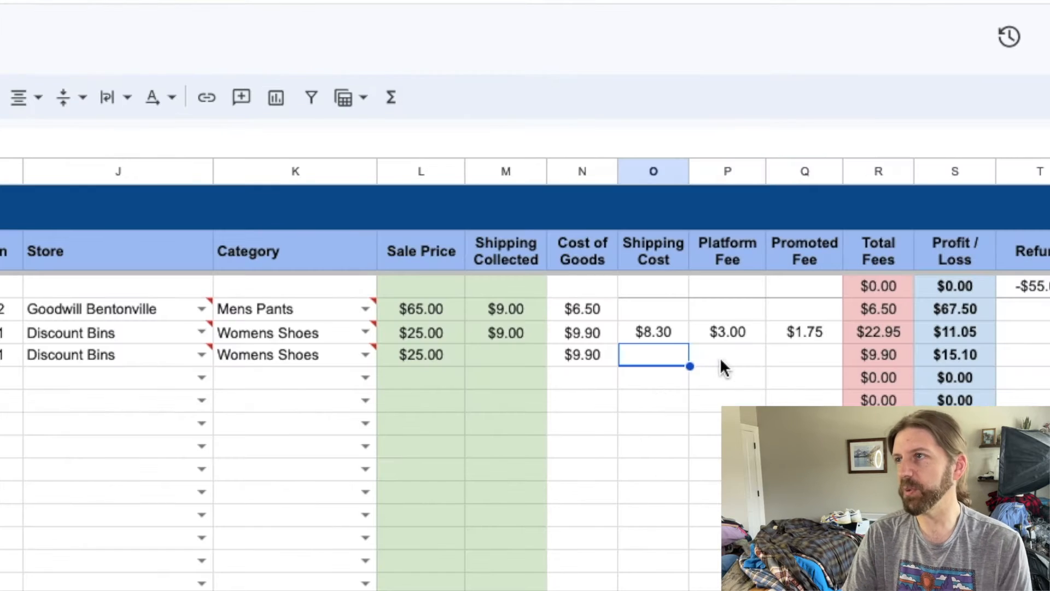
left_click(720, 360)
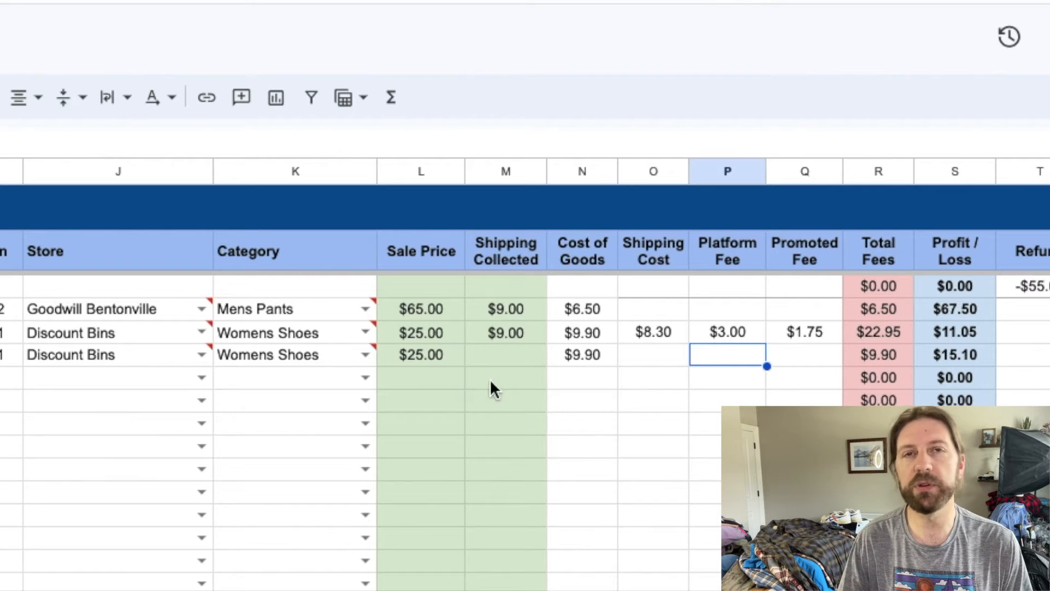
left_click(440, 358)
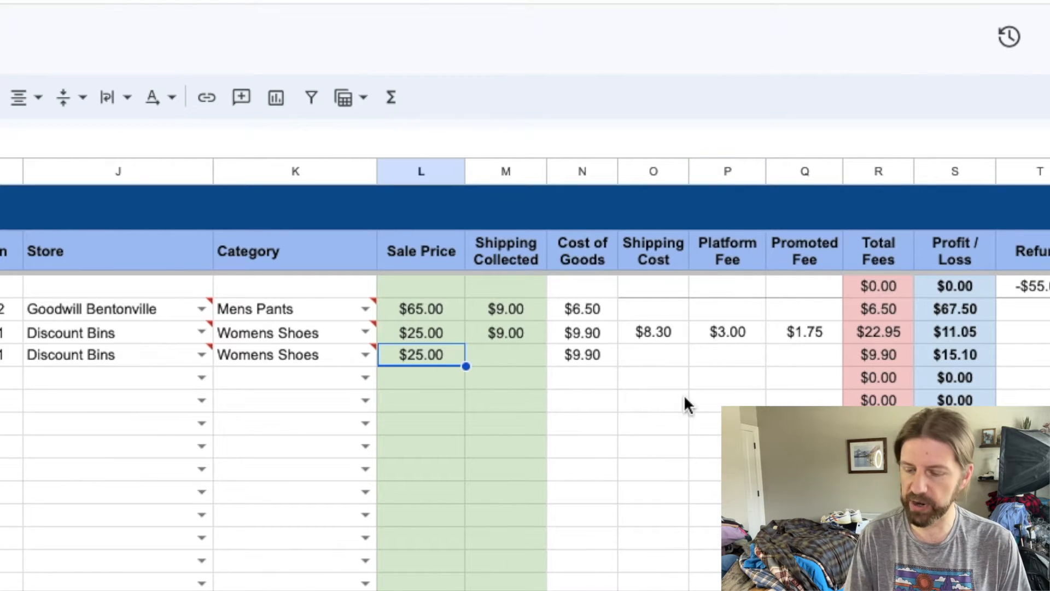
left_click(713, 358)
type("5")
key("Return")
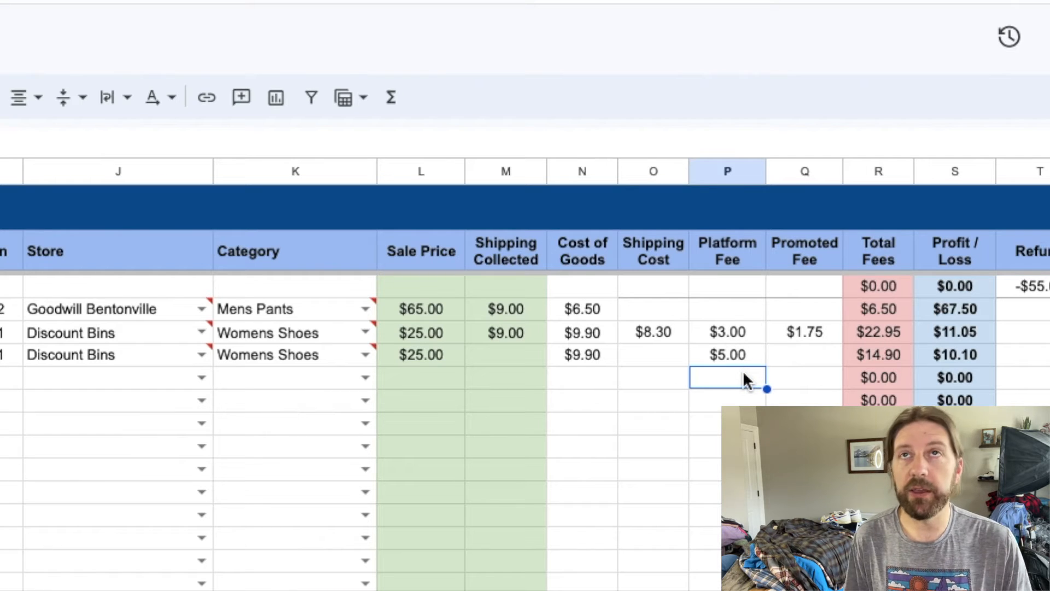
- Enter a promoted fee of $1.05 for the Womens Chaco Sandals sale in row 395
left_click(438, 359)
left_click(587, 358)
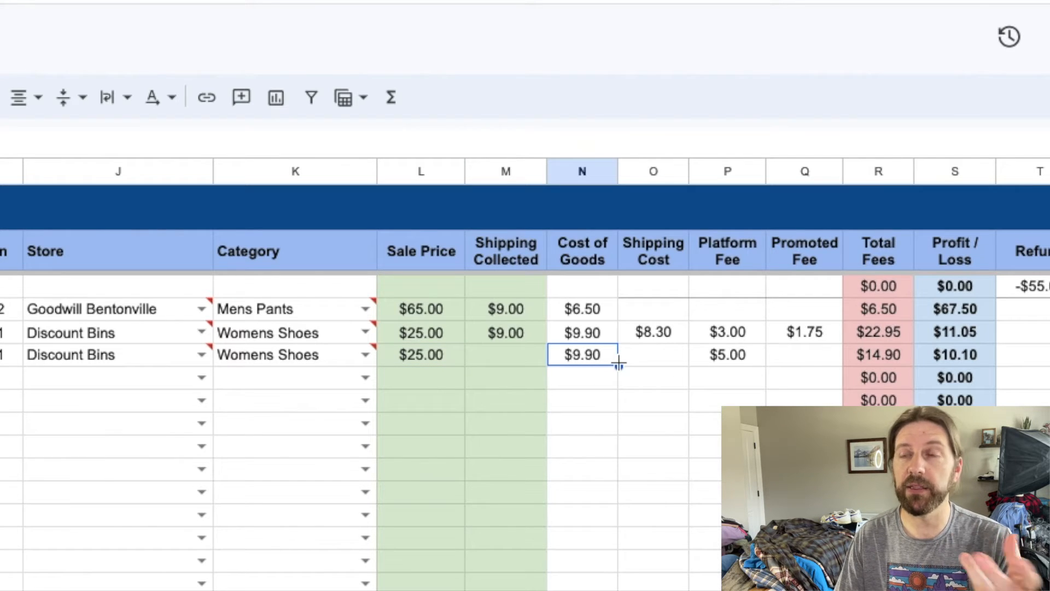
left_click(696, 361)
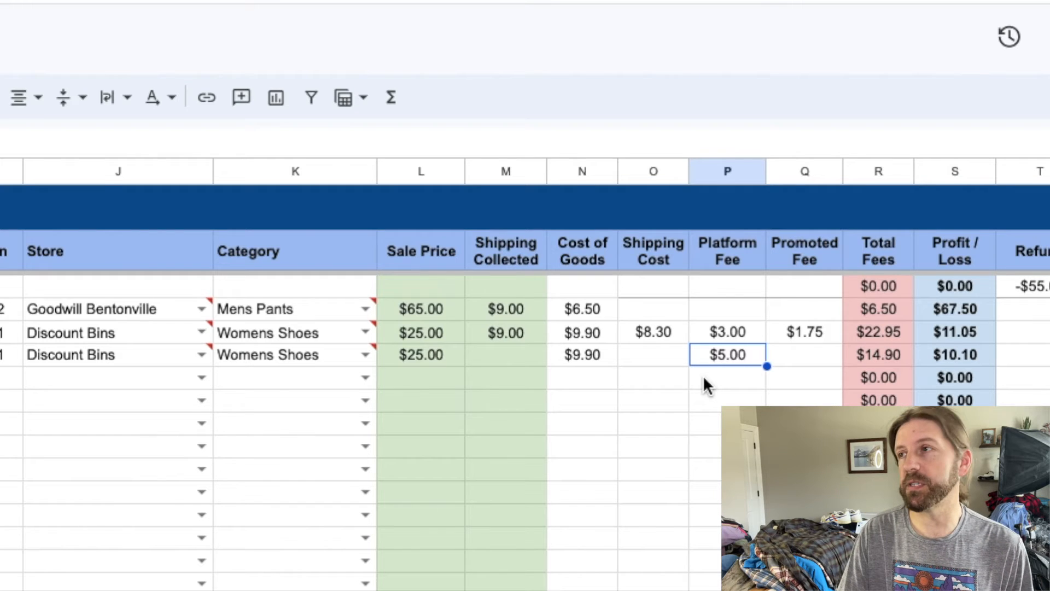
left_click(967, 362)
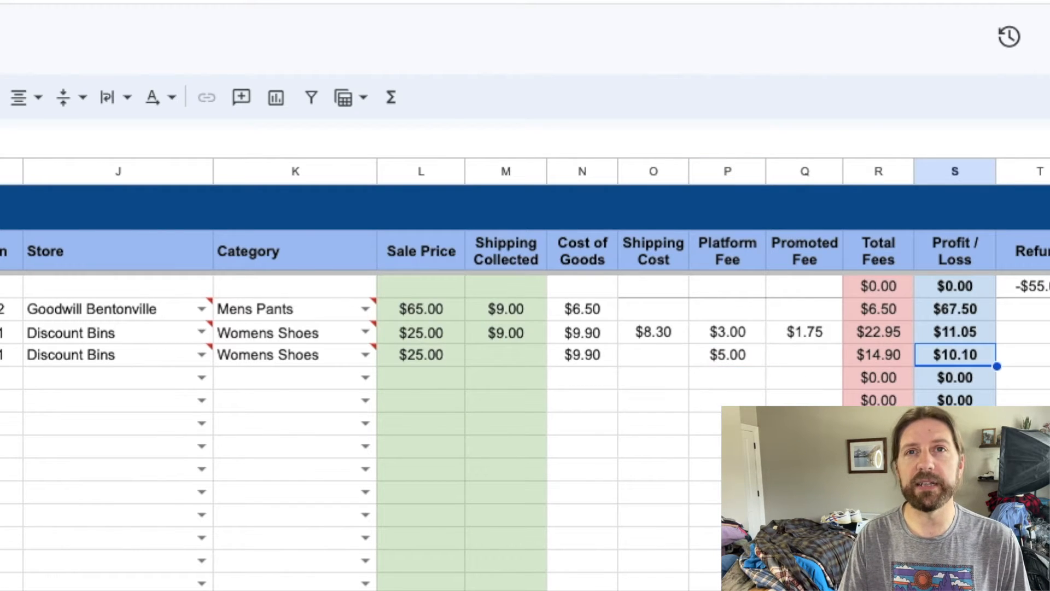
left_click(525, 492)
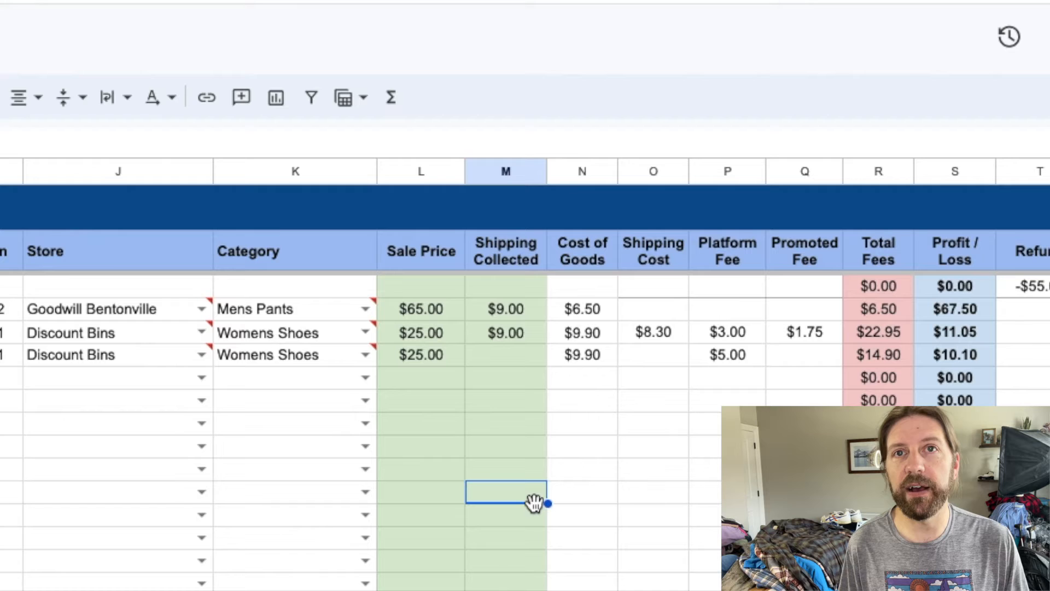
left_click(749, 353)
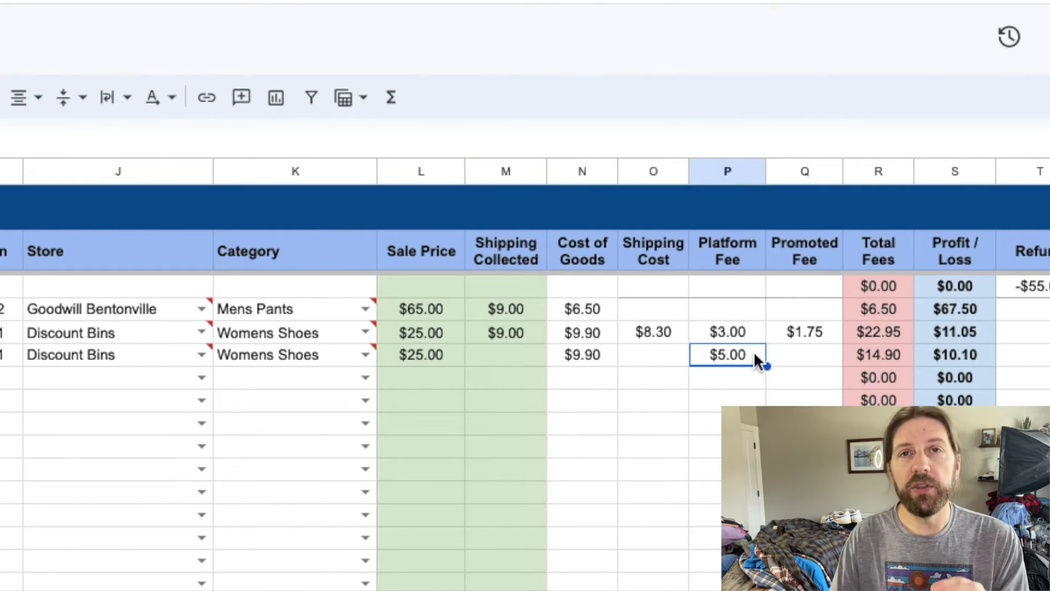
left_click(779, 358)
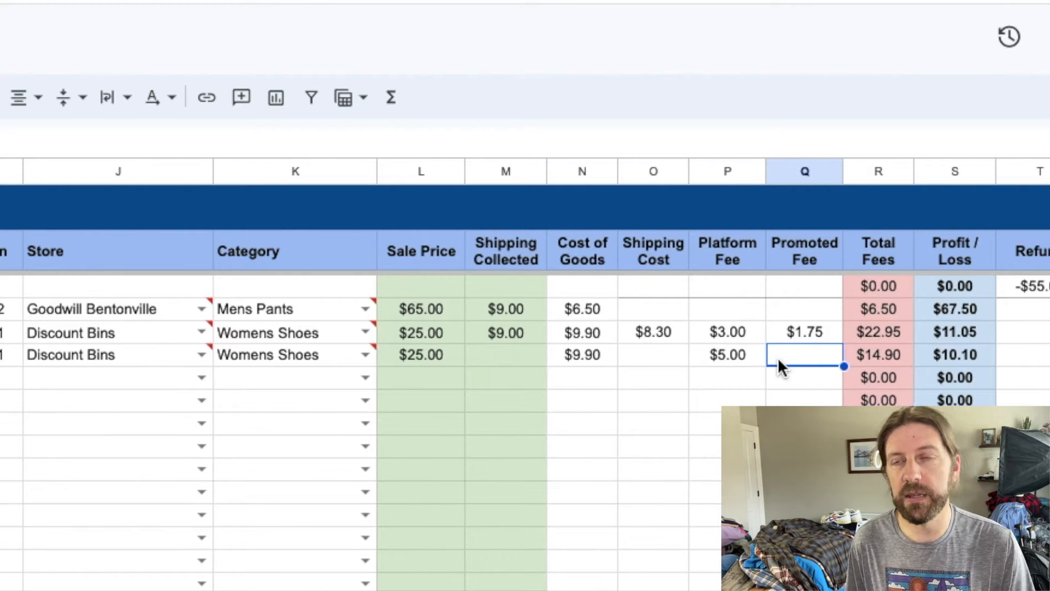
type("1.05")
key("Return")
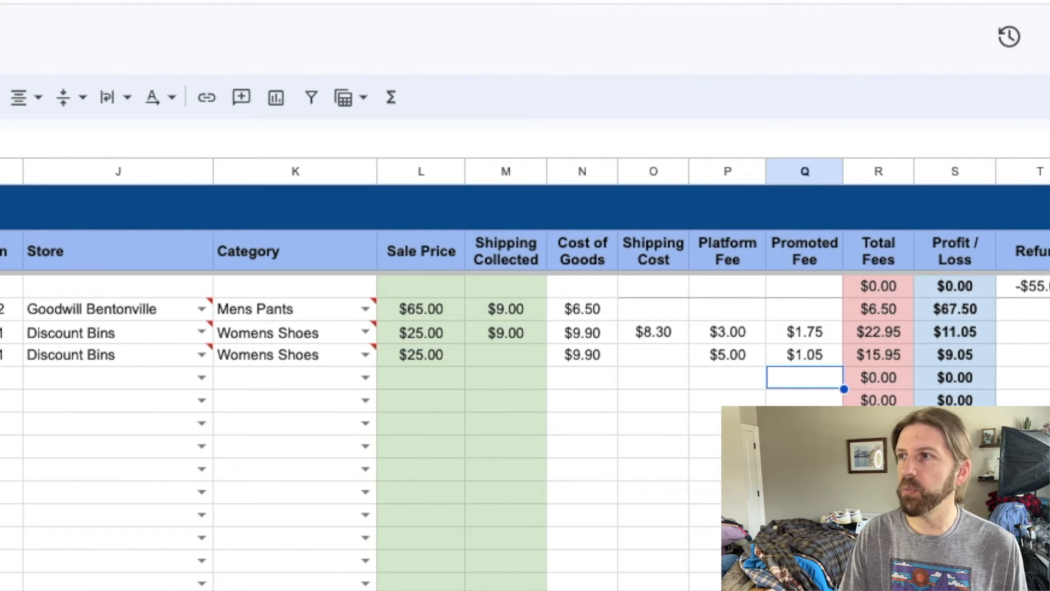
- Try recording both fees together in row 395 by setting the platform fee to $6.05 and clearing the promoted fee
left_click(732, 357)
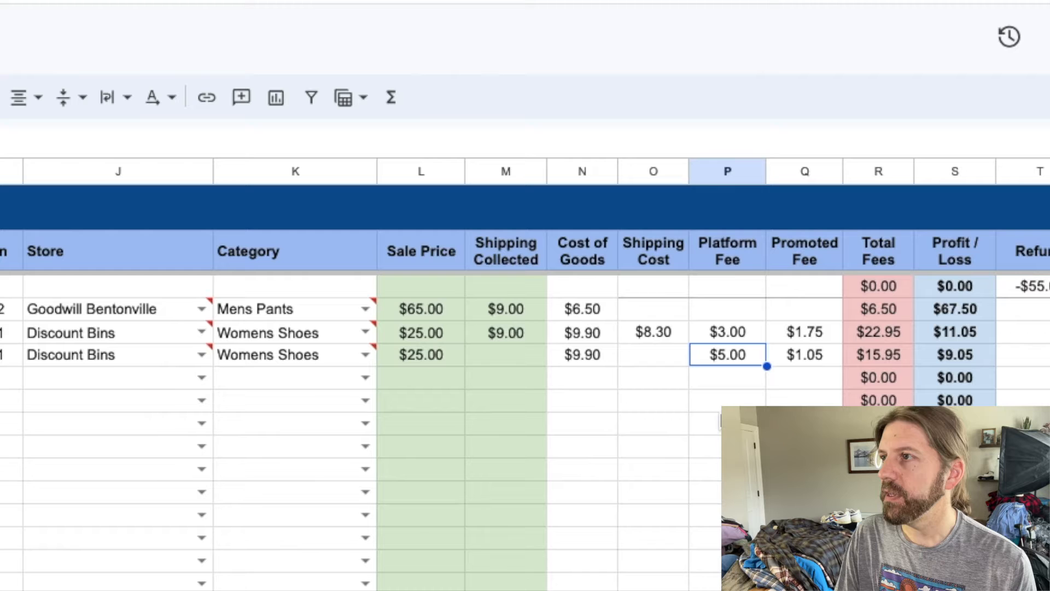
left_click(794, 360)
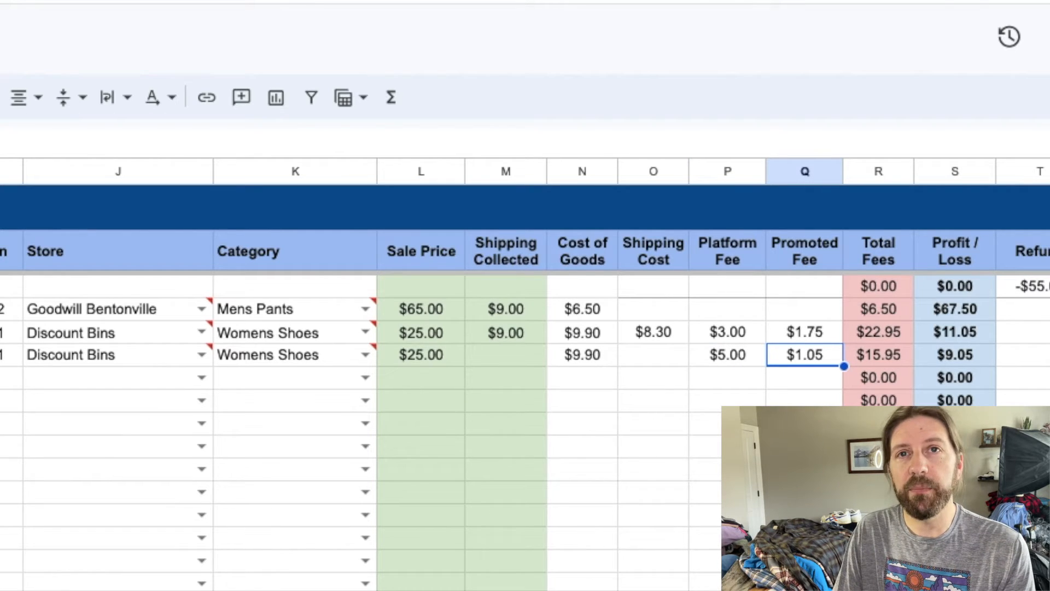
left_click(733, 357)
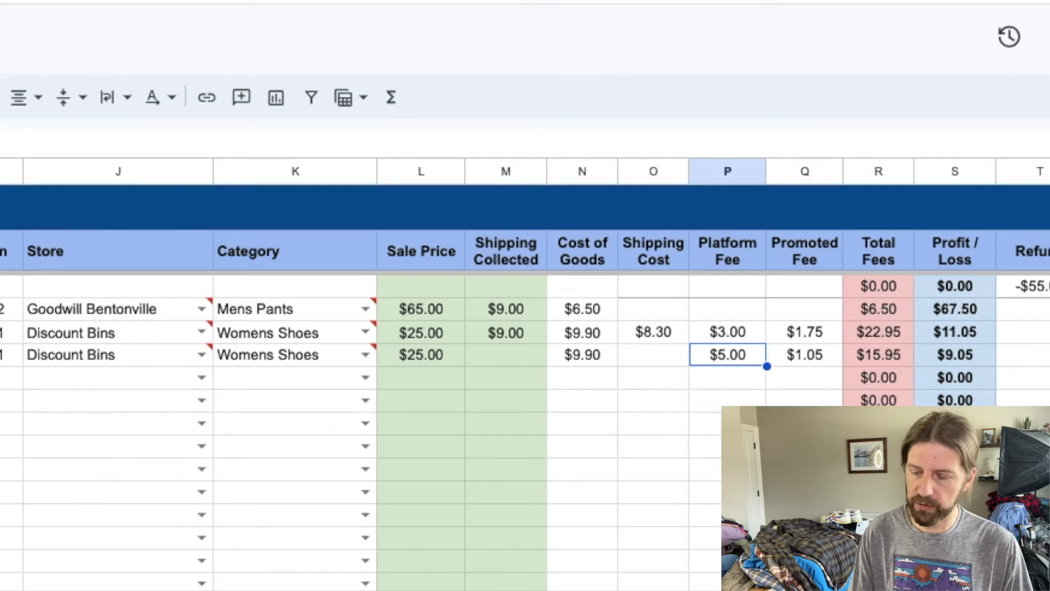
type("6.05")
key("Return")
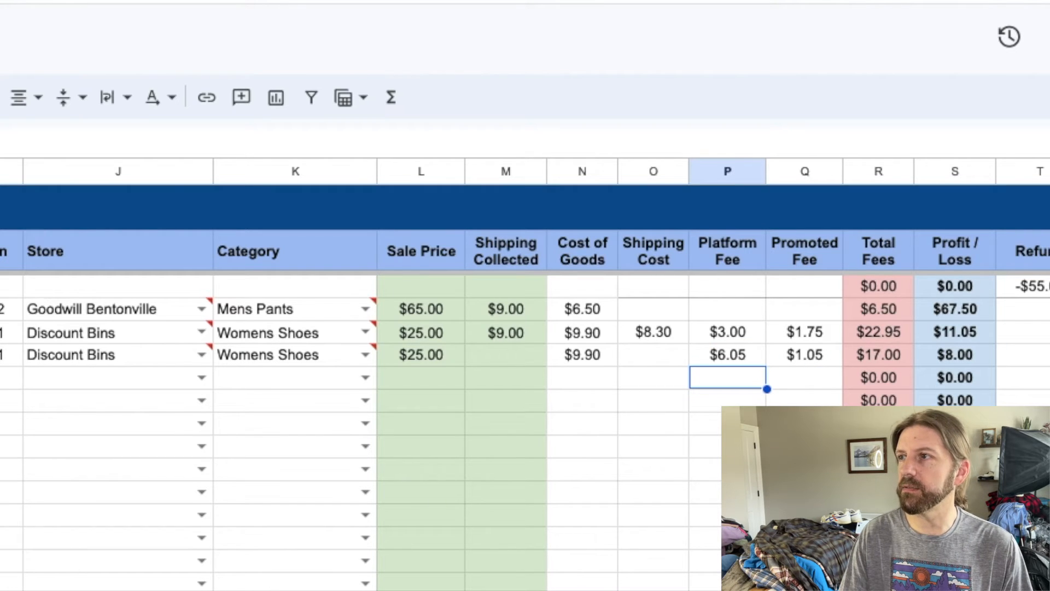
left_click(804, 357)
key("Delete")
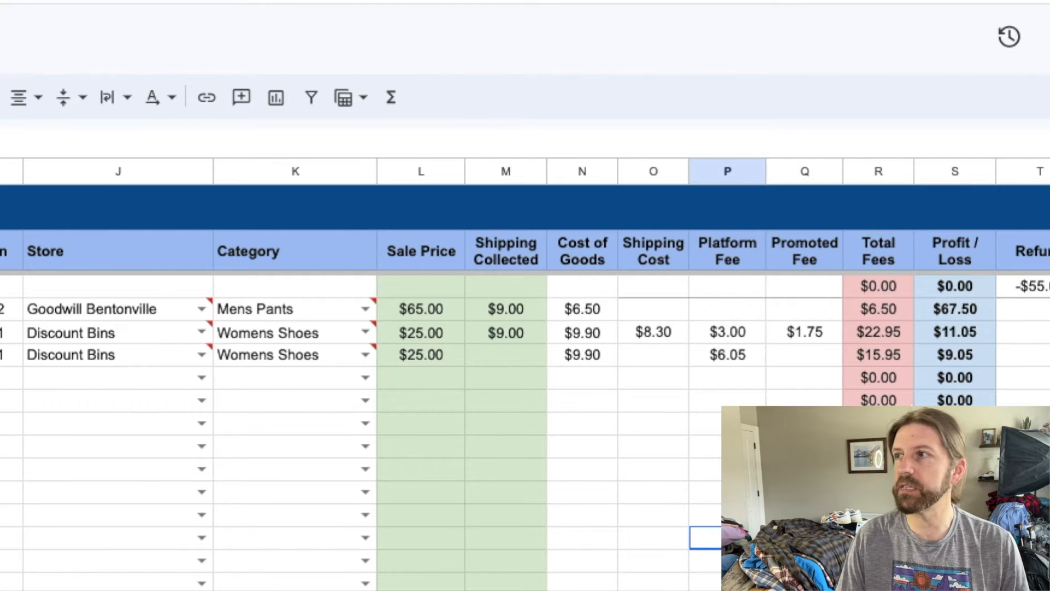
left_click(955, 358)
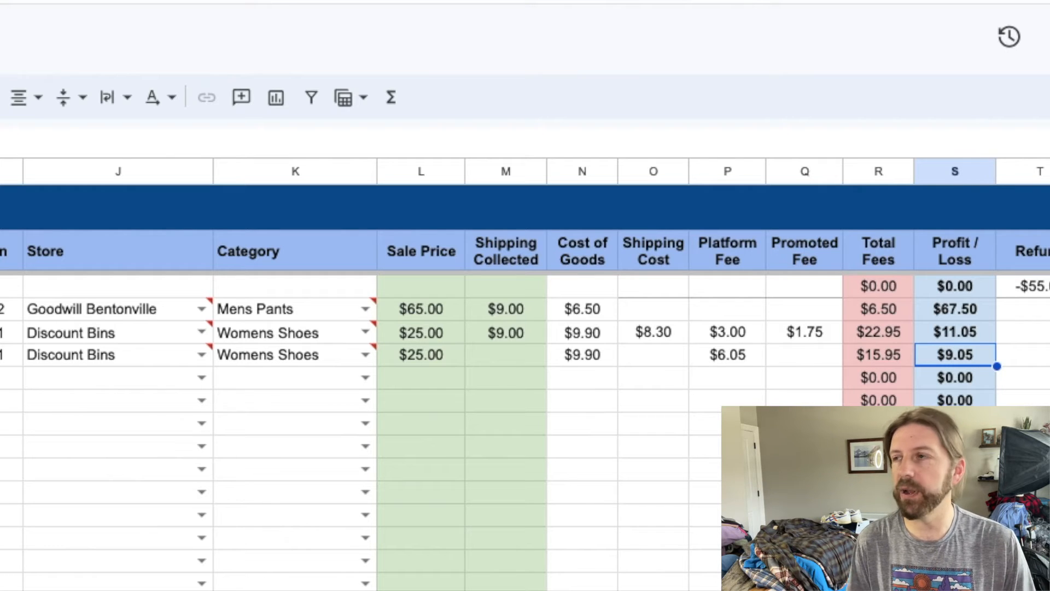
left_click_drag(792, 355, 720, 360)
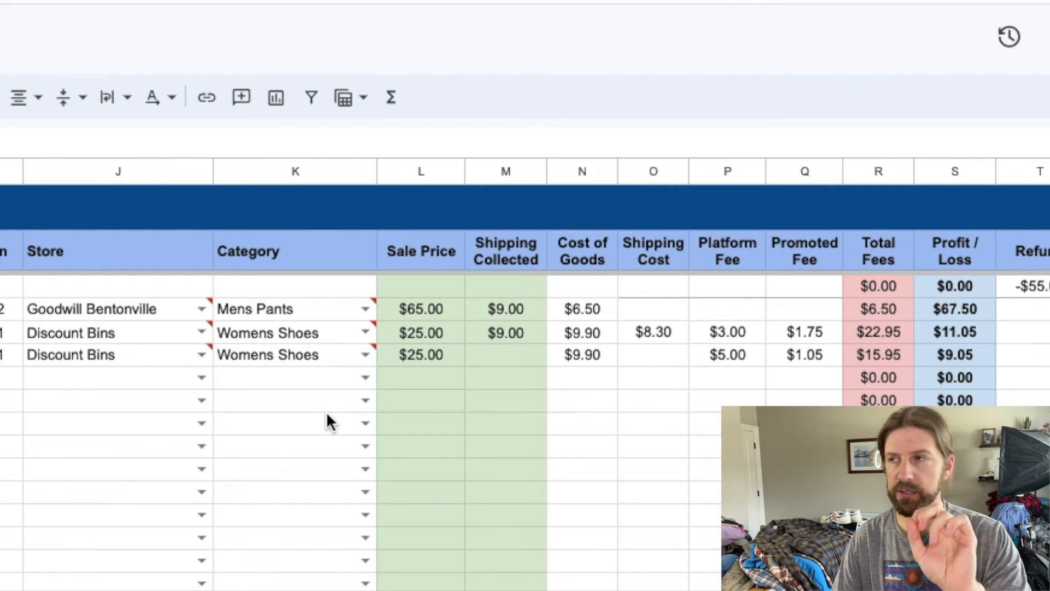
- Examine the Platform Fee and Promoted Fee columns and the two Womens Chaco Sandals entries in rows 394 and 395
left_click(723, 174)
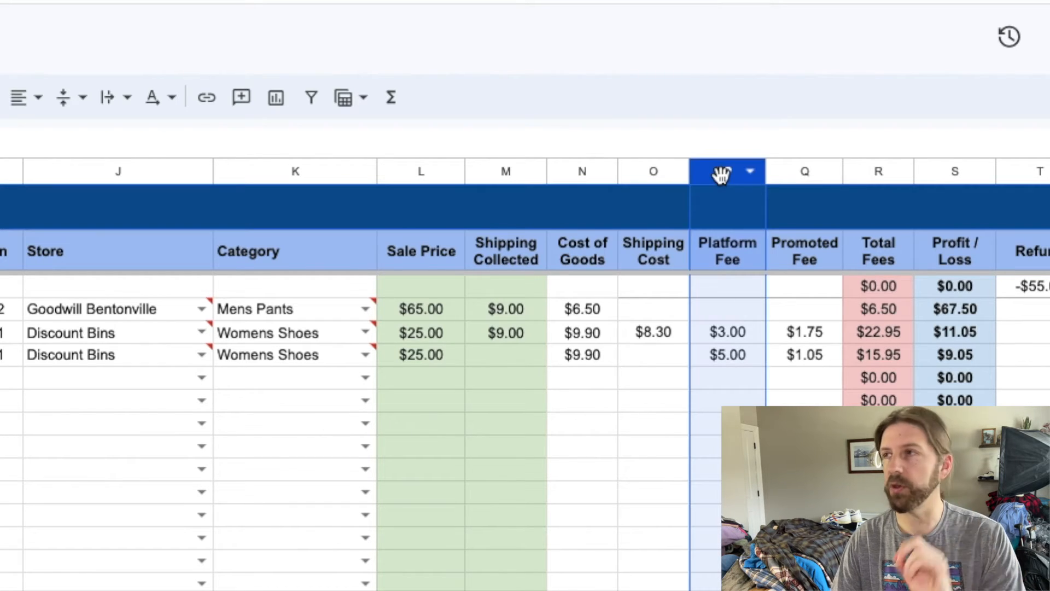
left_click(790, 173)
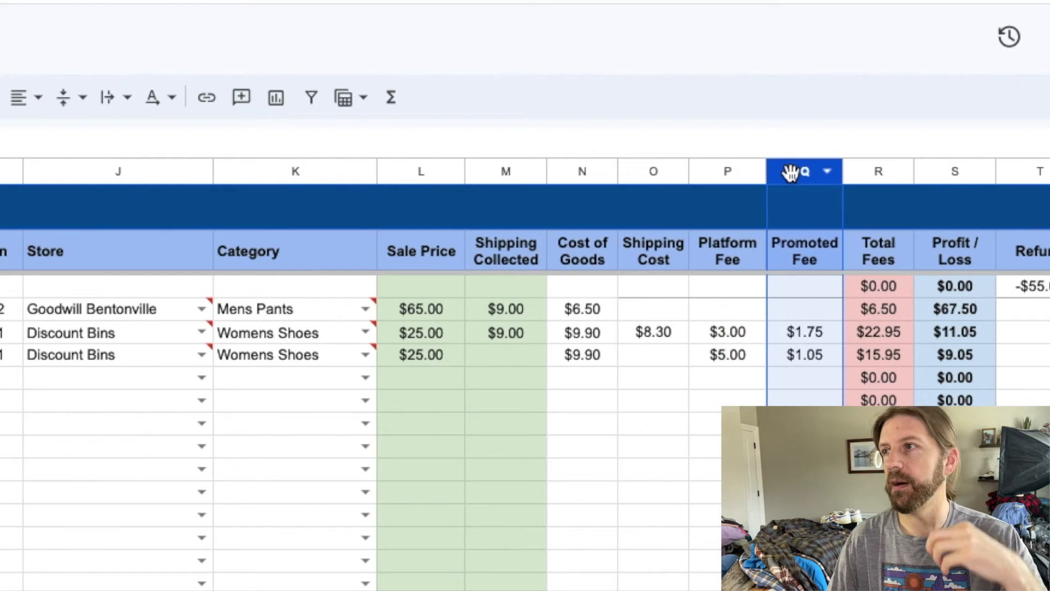
left_click(717, 380)
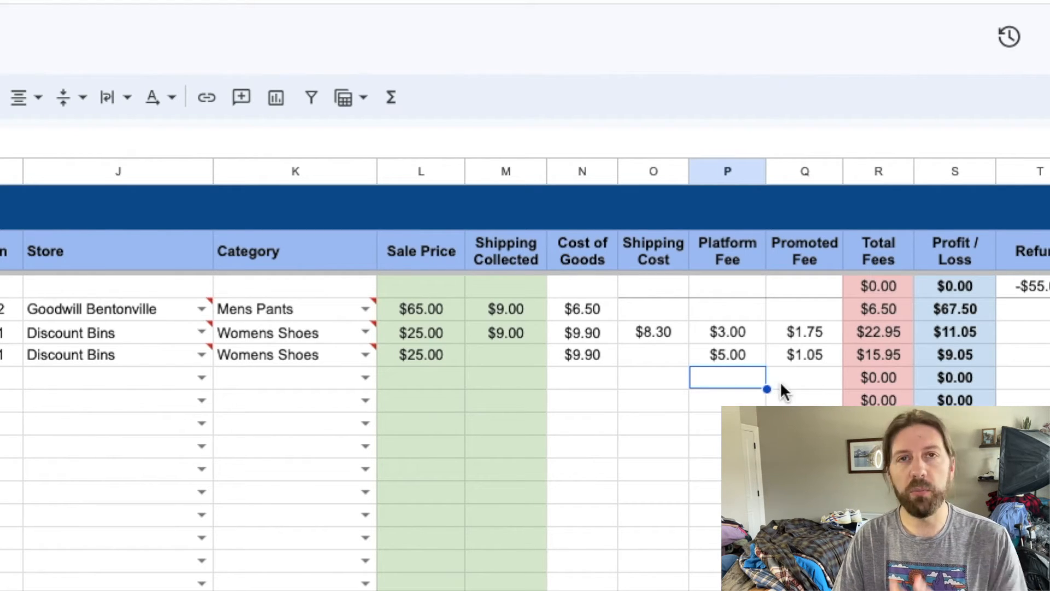
left_click(780, 381)
left_click(732, 379)
left_click(773, 377)
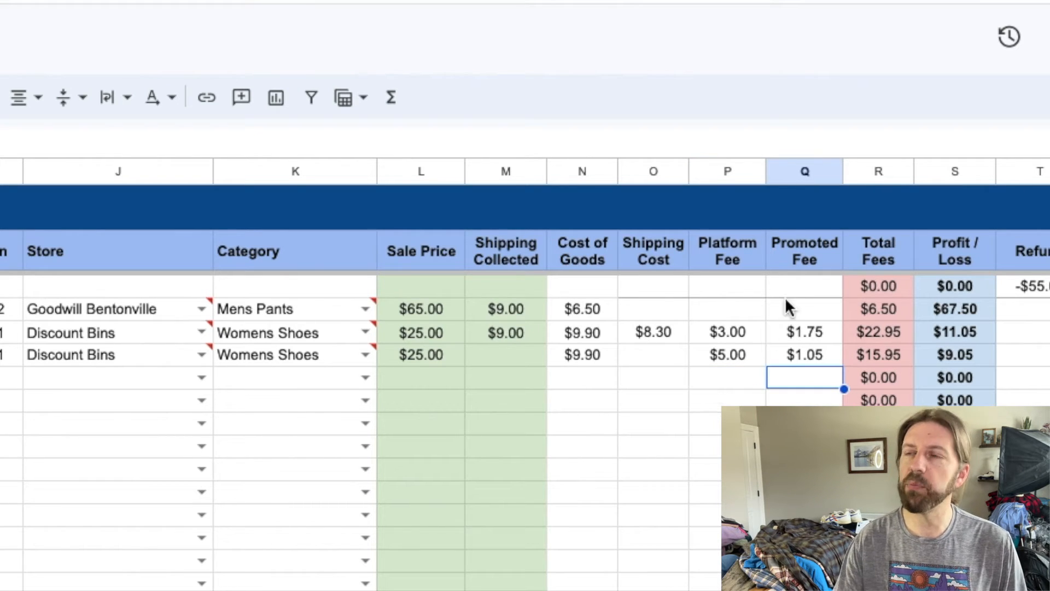
left_click(793, 267)
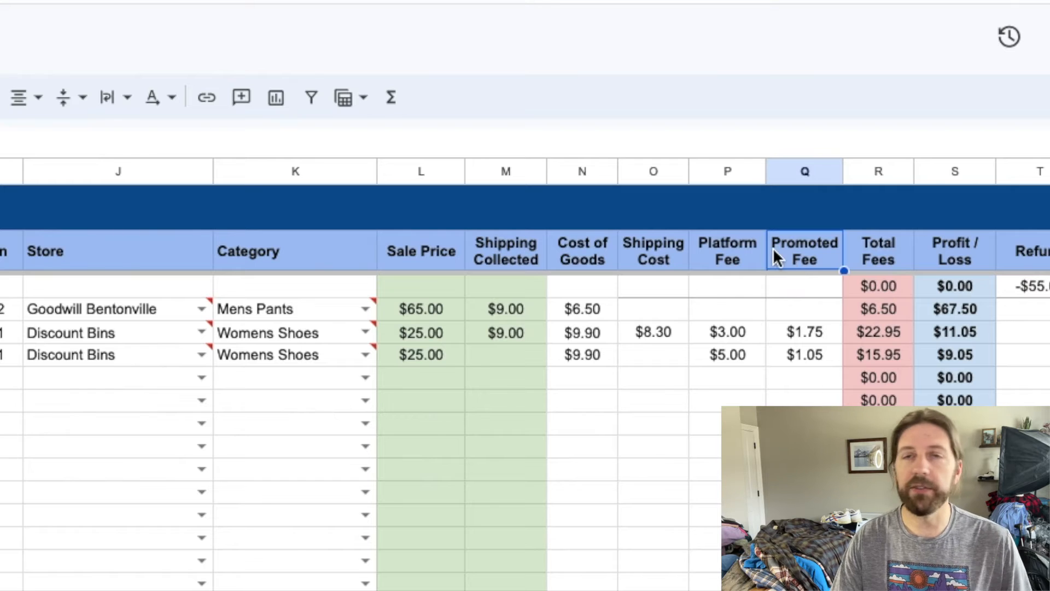
left_click_drag(736, 171, 797, 166)
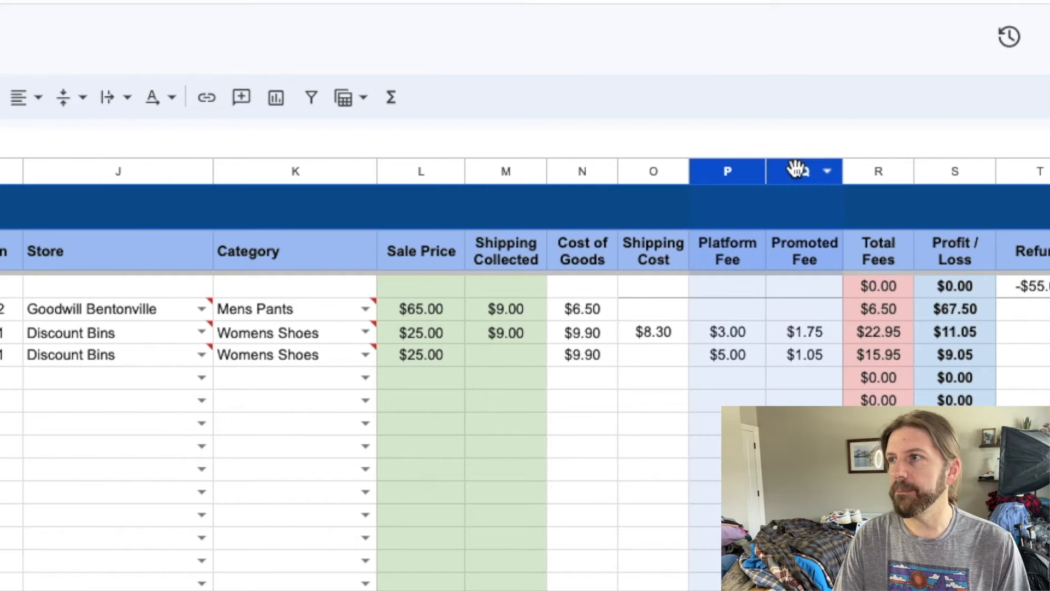
left_click(729, 377)
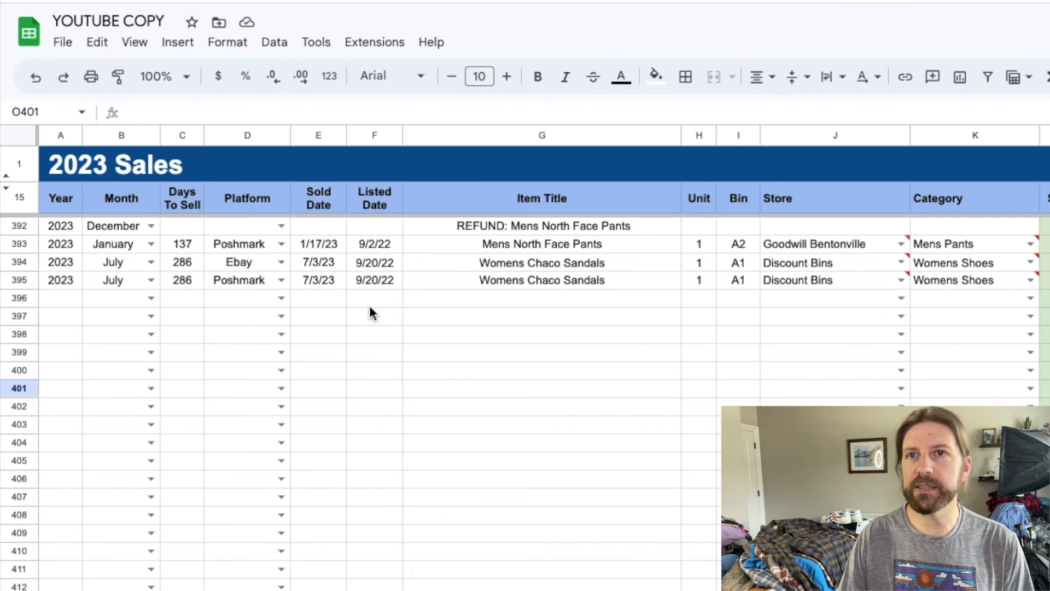
left_click(16, 279)
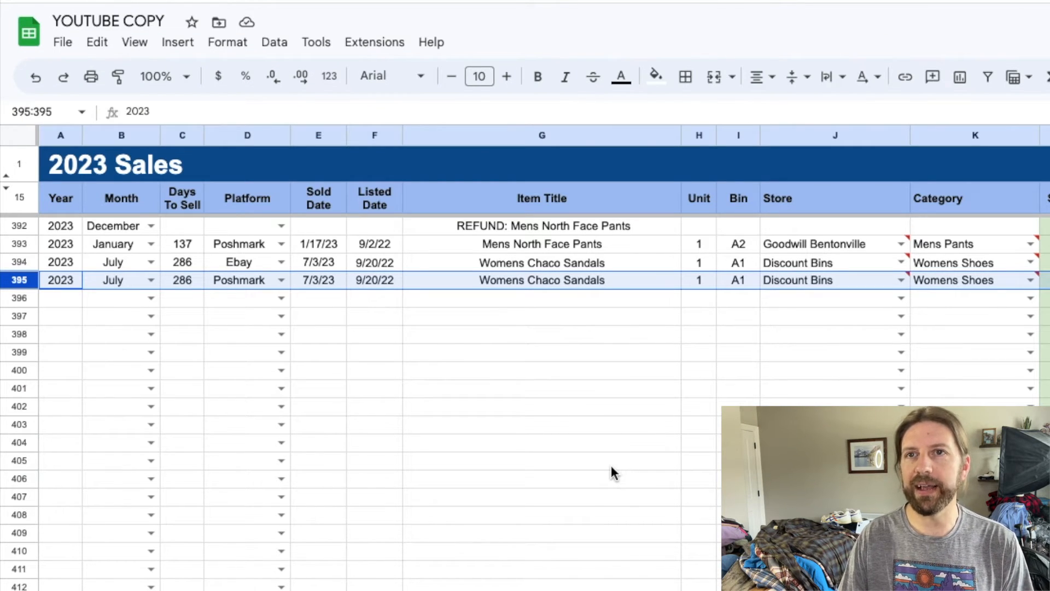
left_click(21, 262)
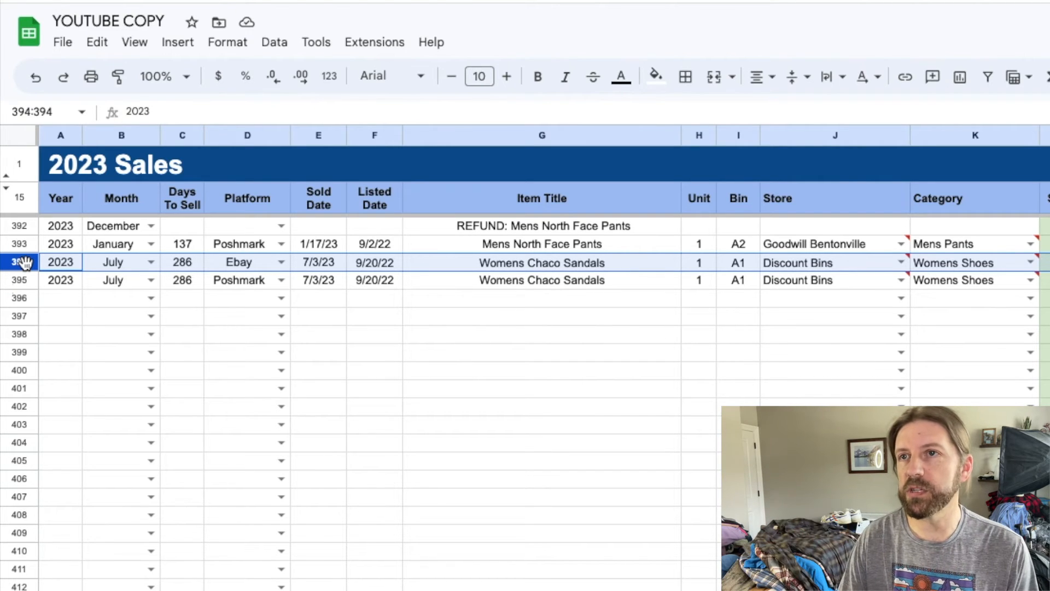
left_click(323, 300)
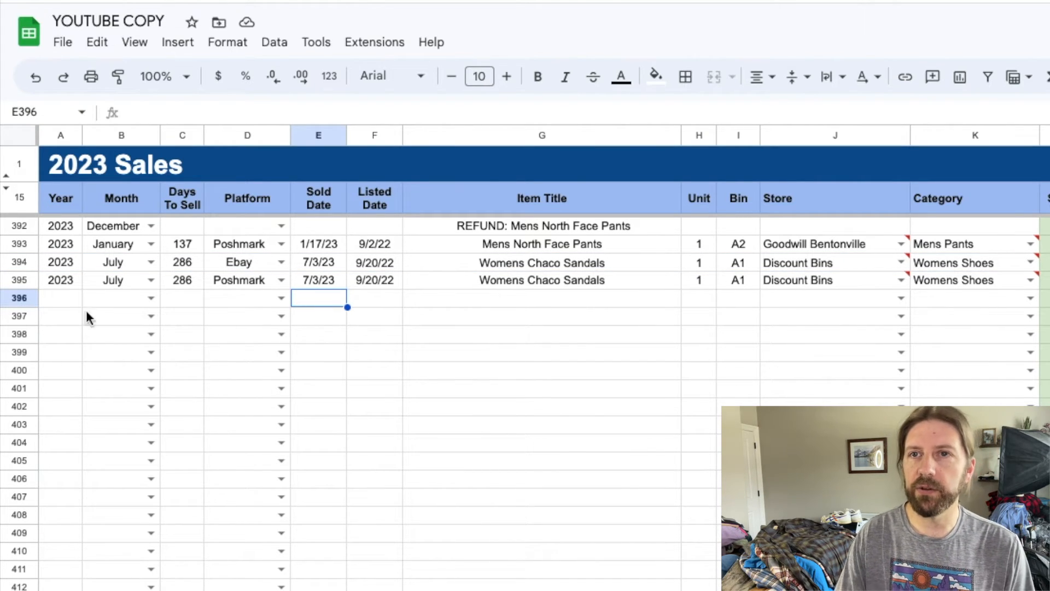
- Start a new sales entry in row 396 with year 2023 and month July
left_click(64, 304)
type("2023")
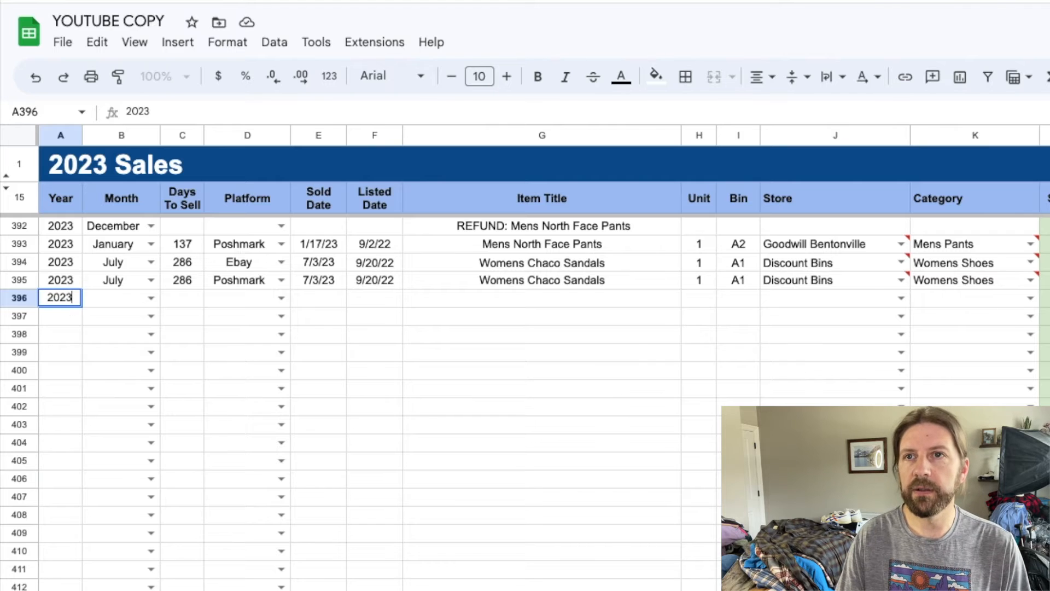
key("Tab")
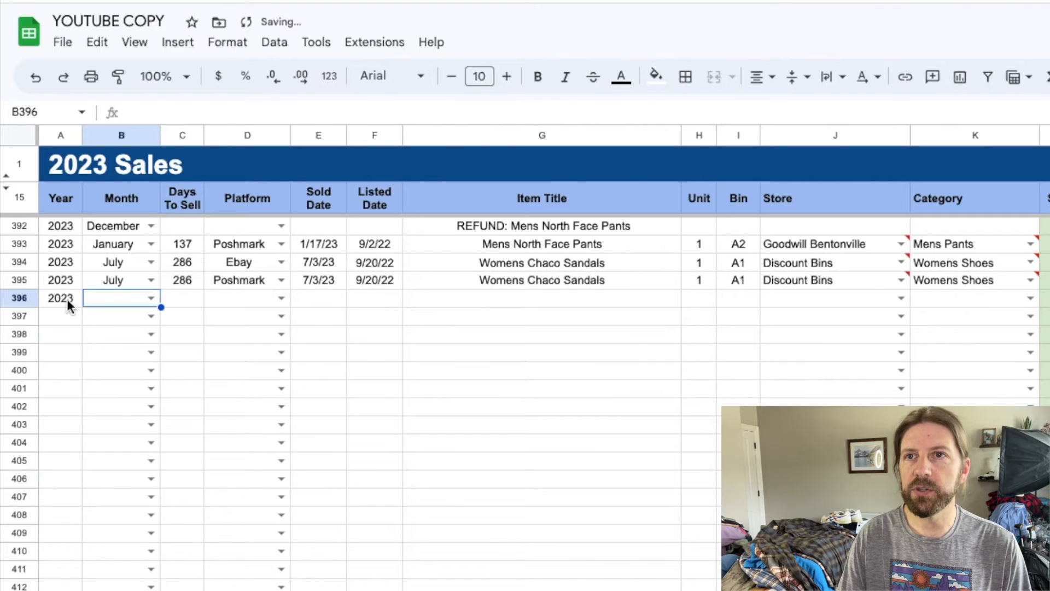
left_click(151, 299)
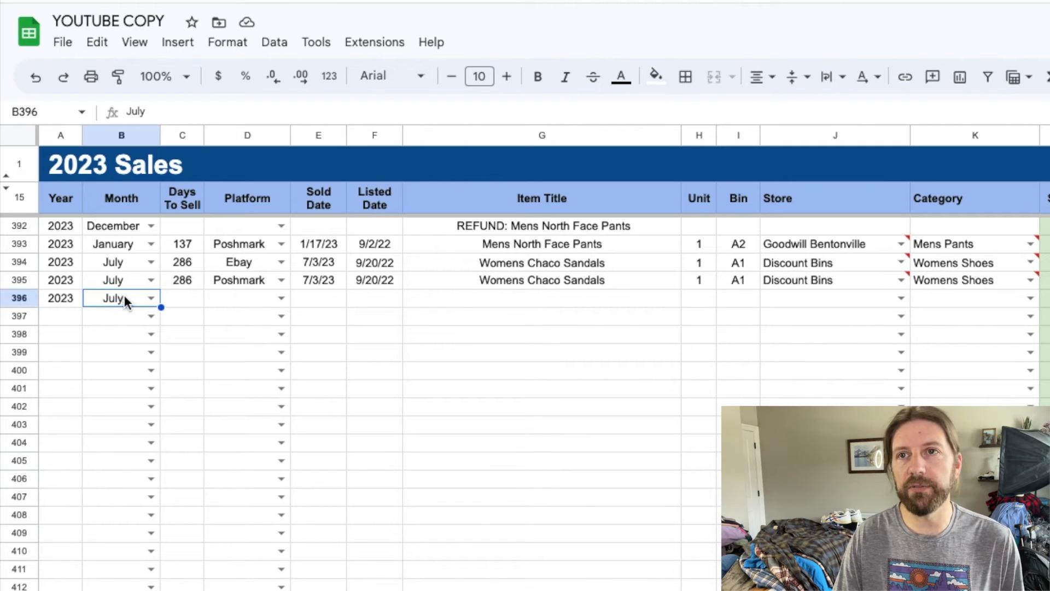
- Set row 396's month to August and title the entry "REFUND: Womens Chaco Sandals"
left_click(151, 298)
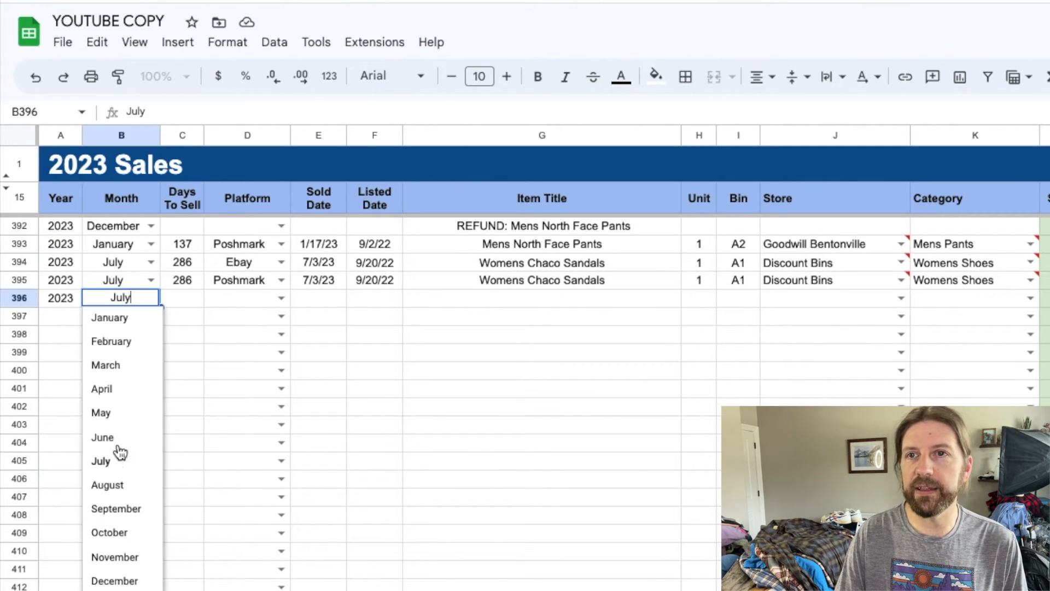
left_click(137, 484)
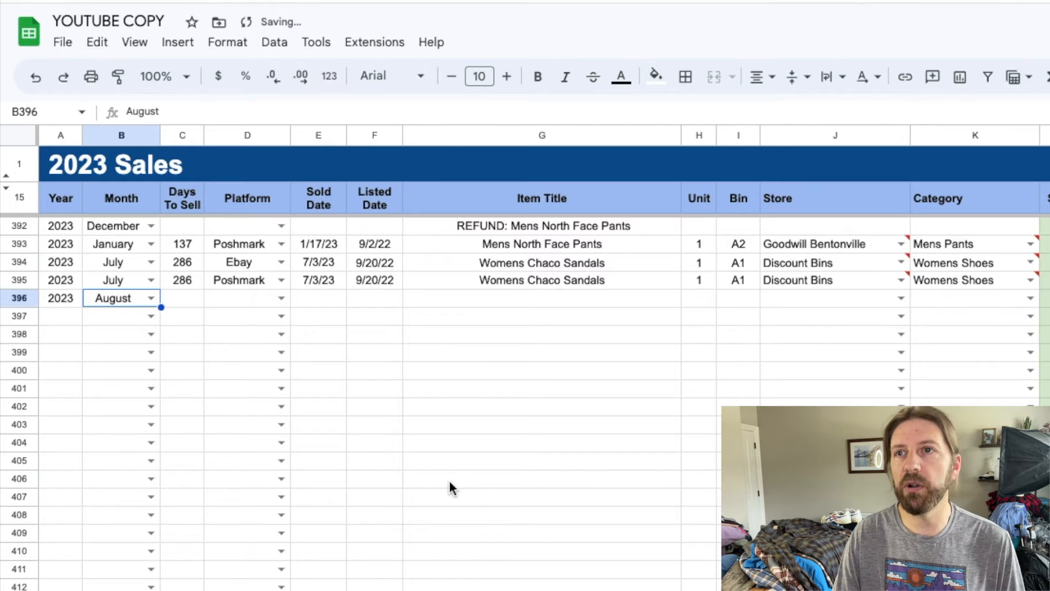
left_click(432, 310)
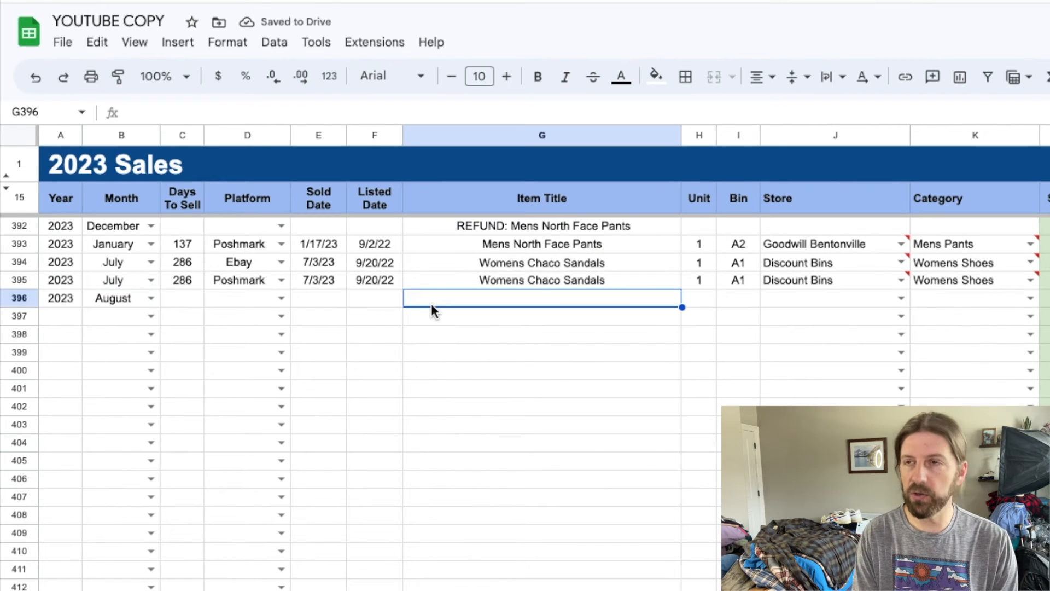
type("REFUND: ")
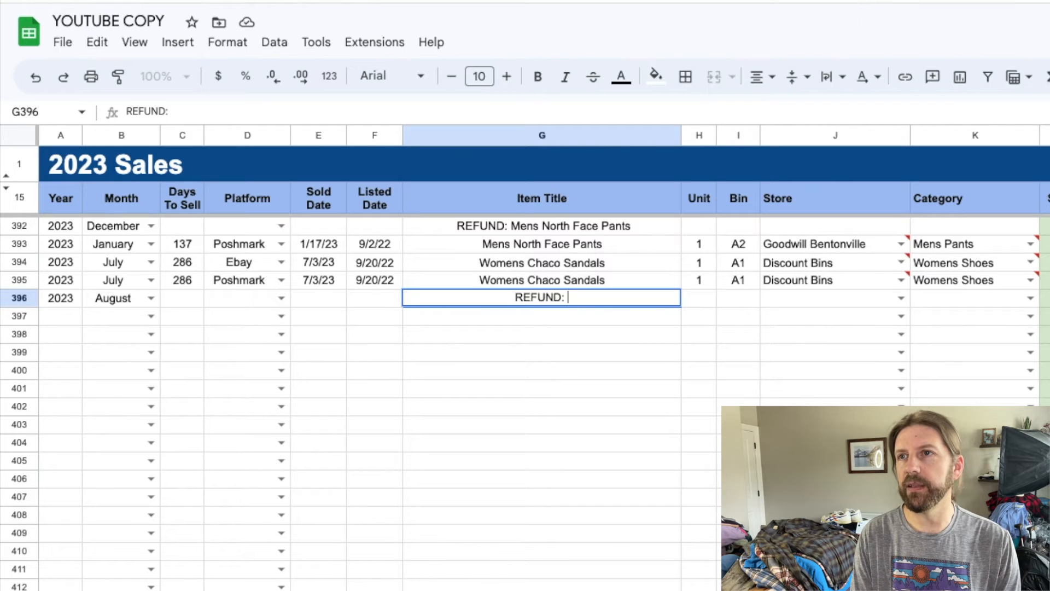
type("Wome")
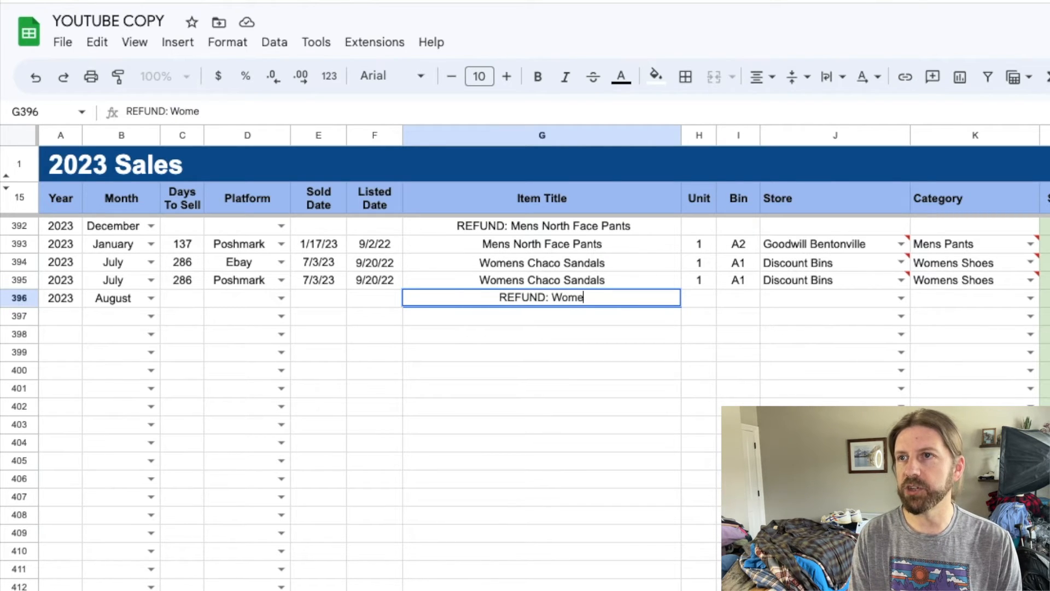
type("ns Chaco Sandals")
key("Return")
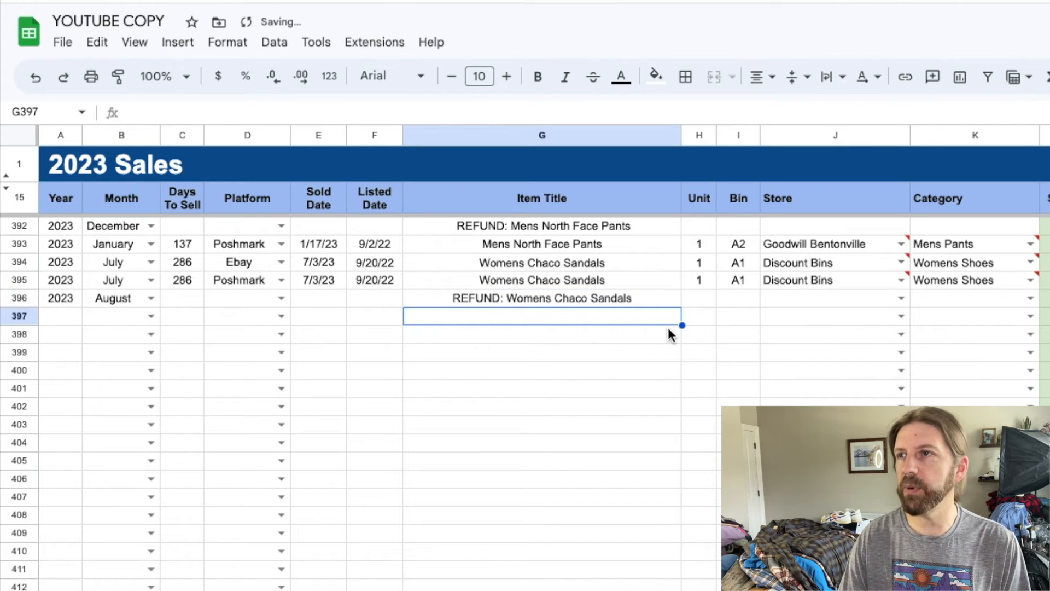
left_click(58, 300)
left_click(129, 304)
left_click(474, 298)
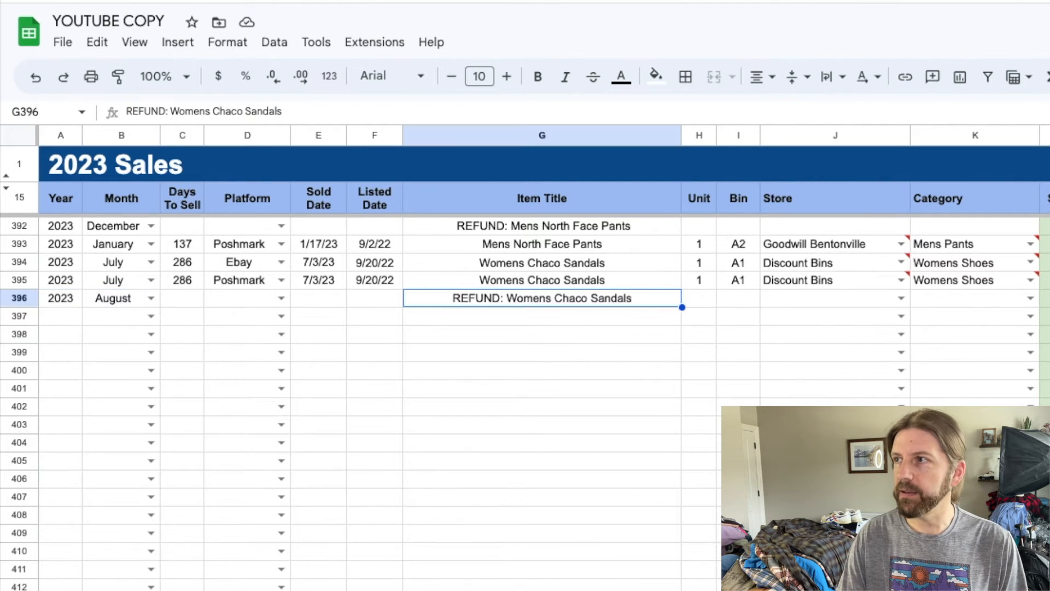
- Enter a refund of -$22.95 for the Womens Chaco Sandals refund entry in row 396
left_click(992, 247)
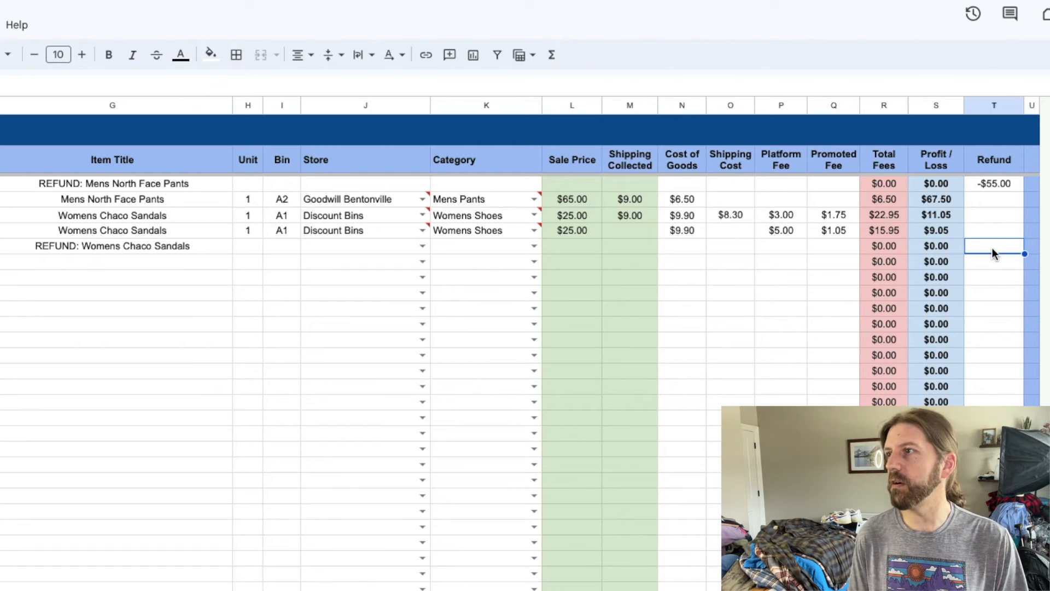
type("-")
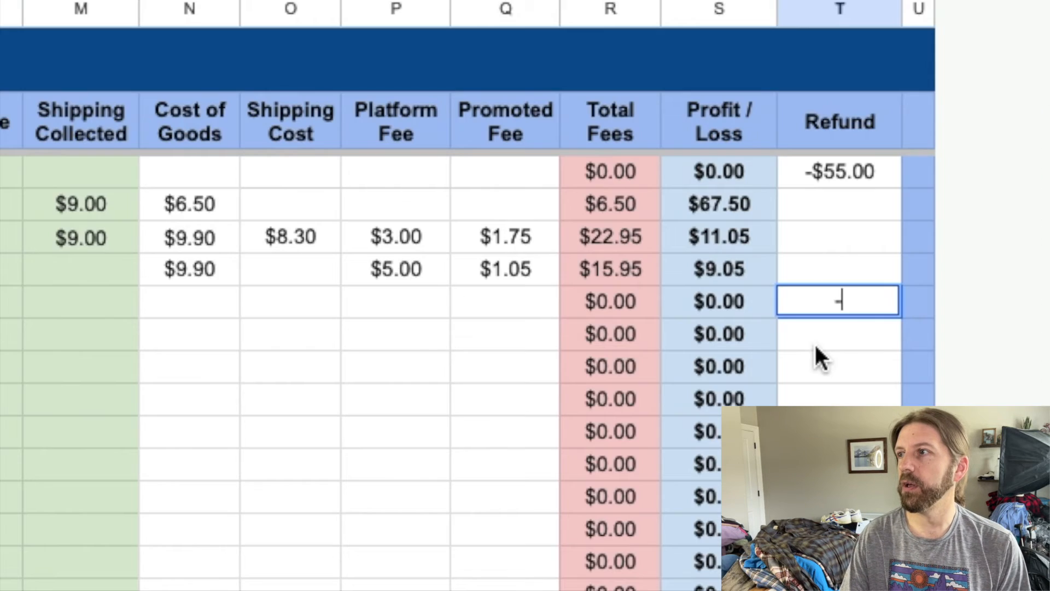
left_click(988, 259)
key("Up")
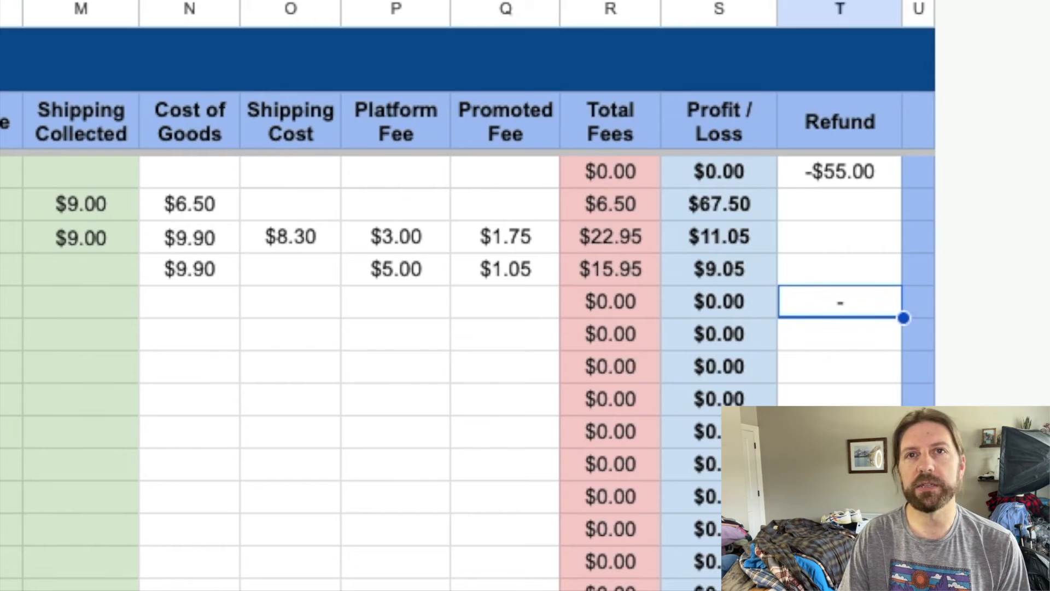
key("Return")
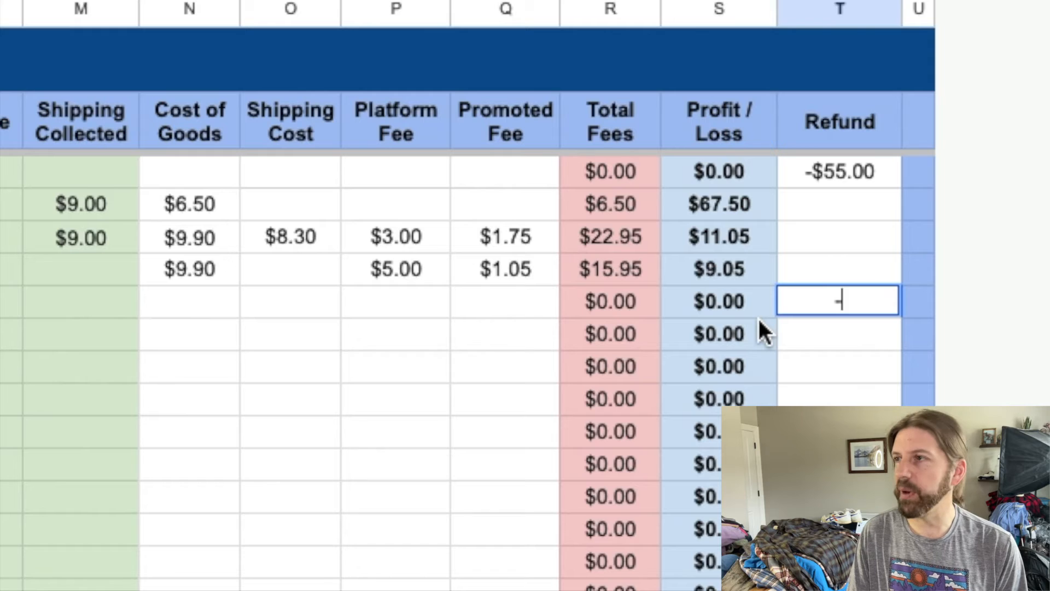
type("22.95")
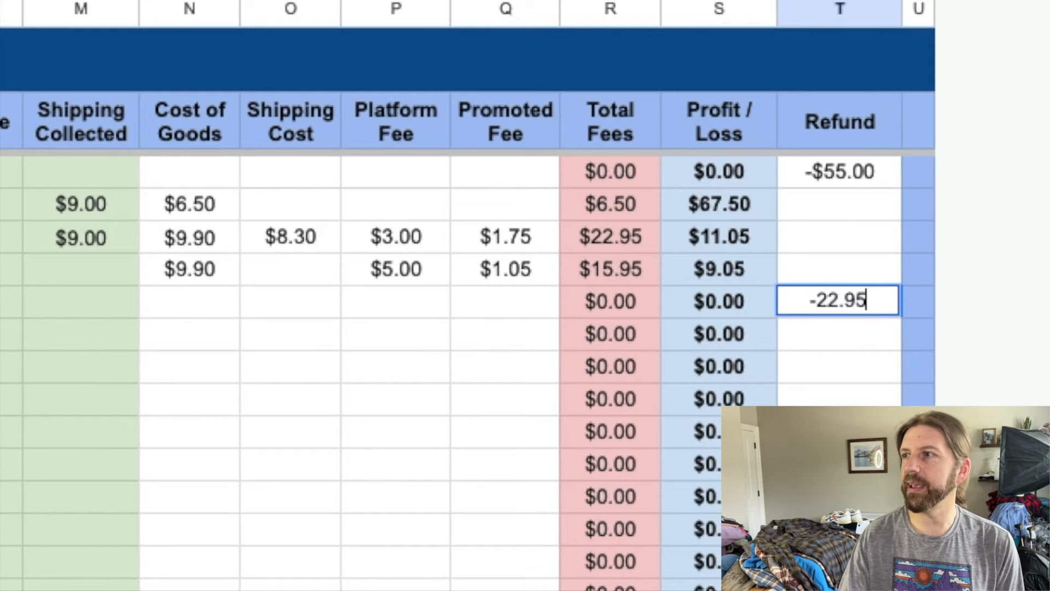
key("Return")
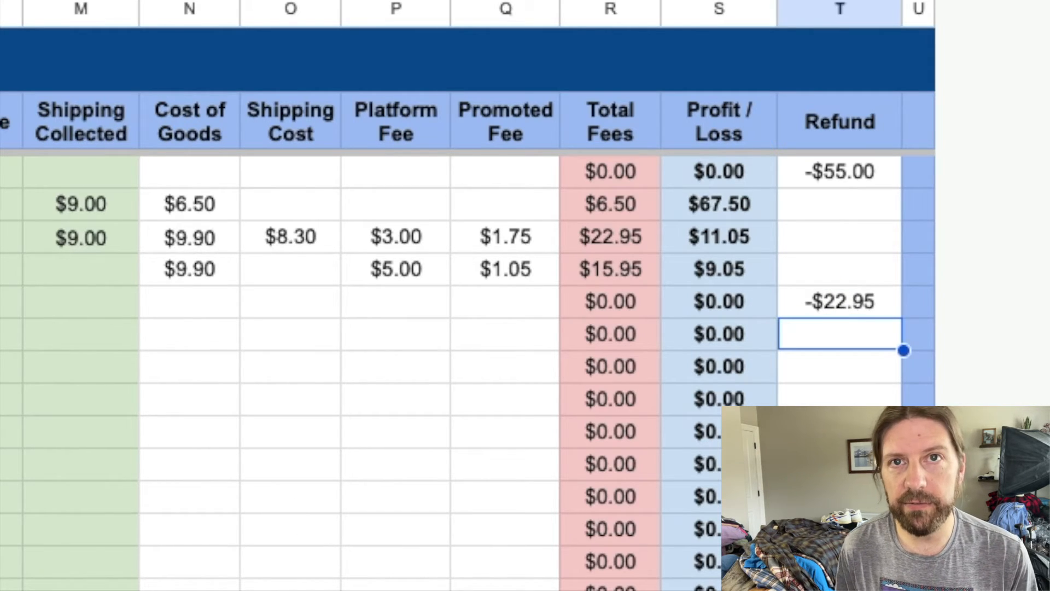
- Check August's total refunds in the 2023 Monthly Trends sheet
left_click(0, 301)
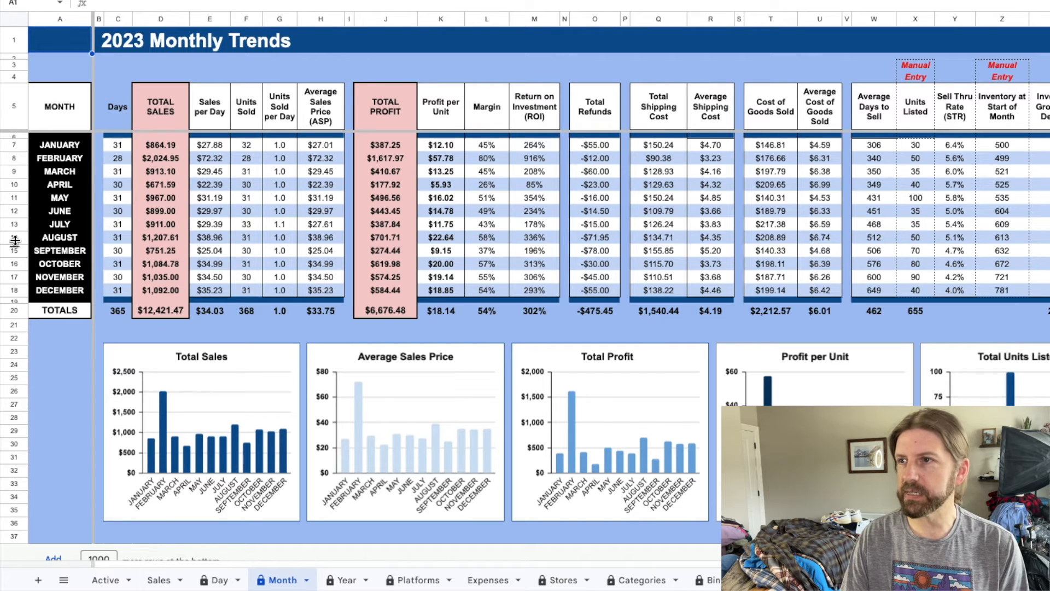
left_click(15, 239)
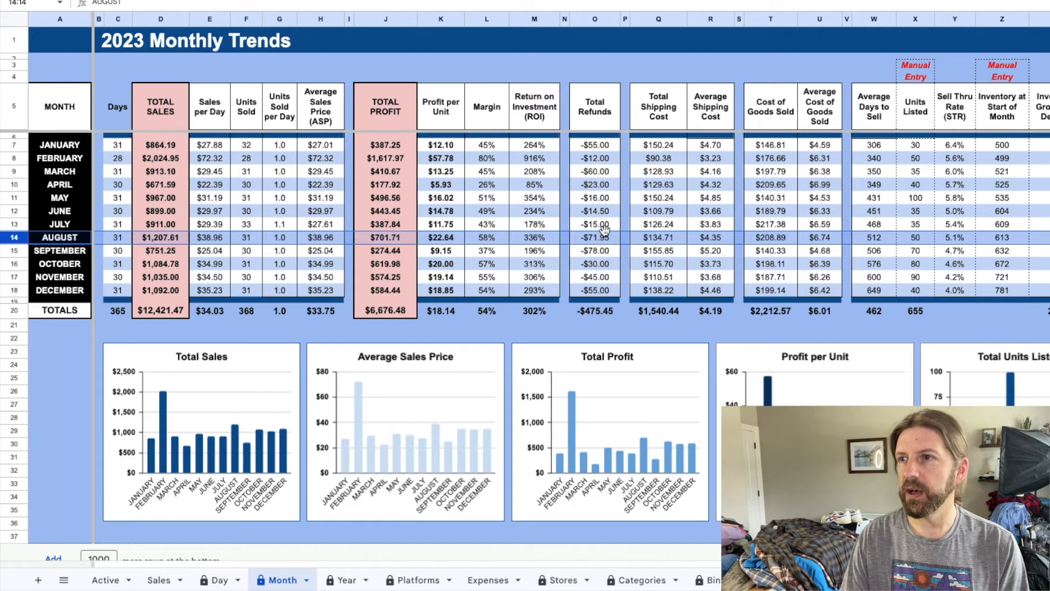
left_click(599, 240)
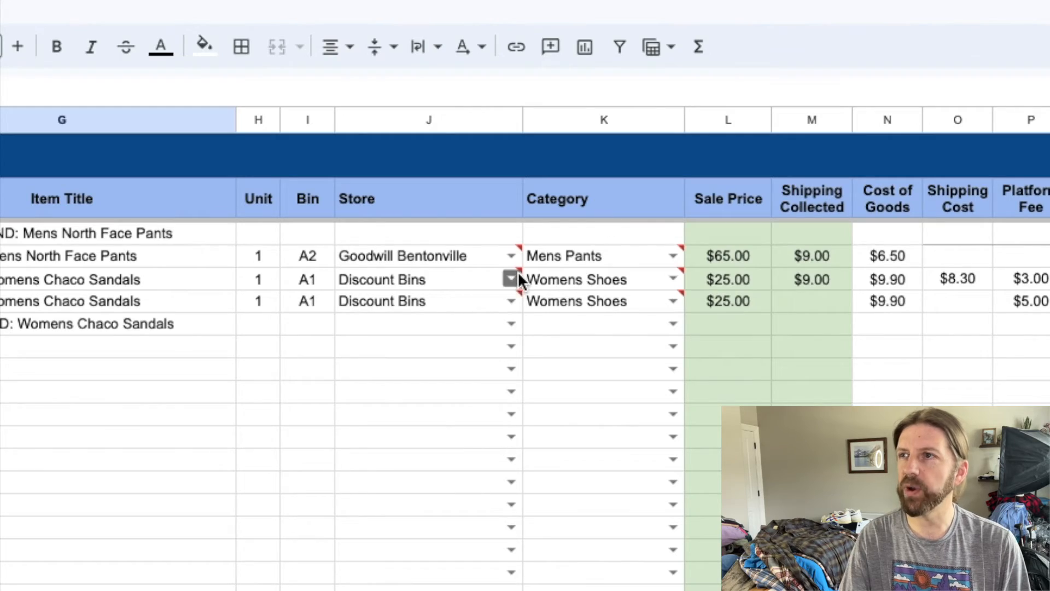
- Start another entry in the first empty row of the 2023 Sales sheet, row 397, with year 2023 and month August
mouse_move(520, 271)
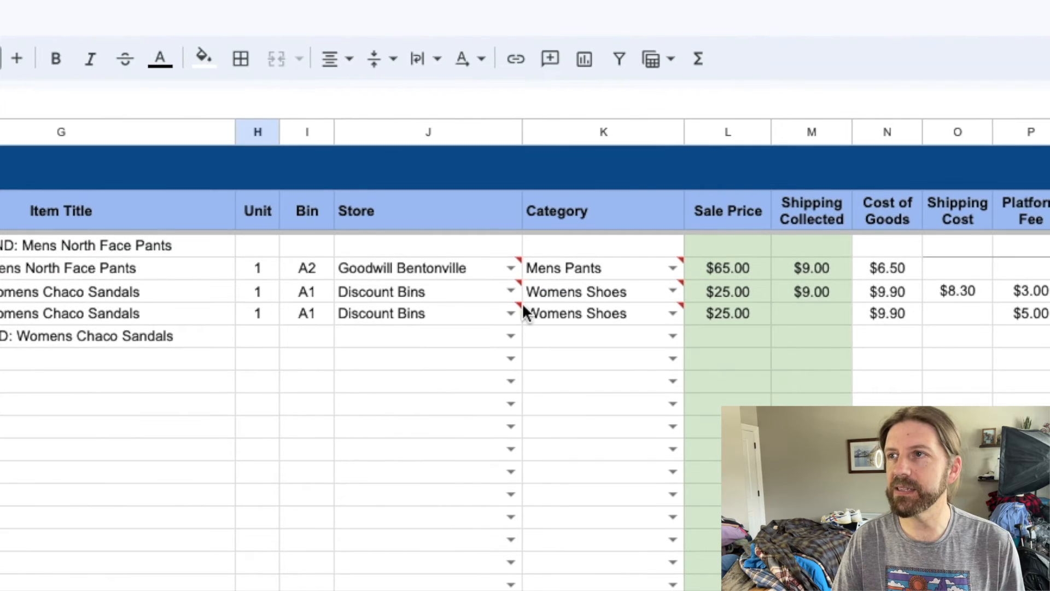
mouse_move(521, 304)
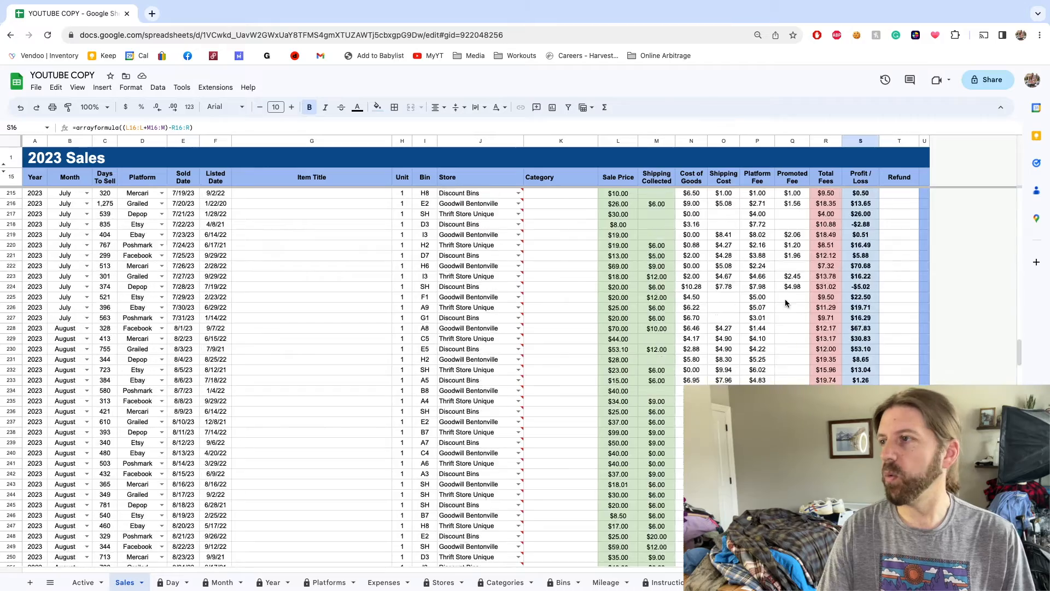
scroll(785, 298, "down", 10)
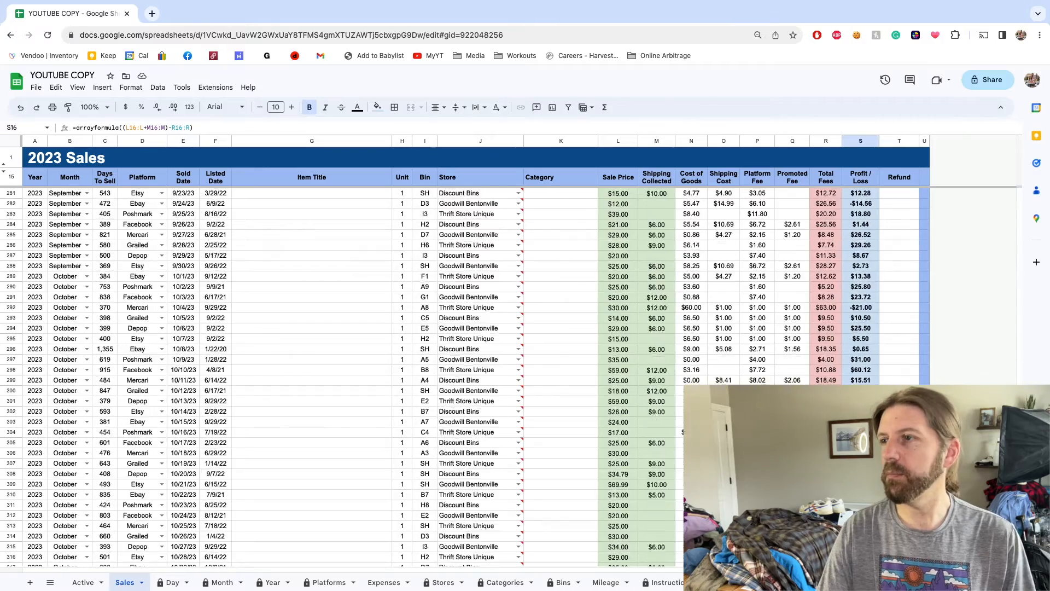
scroll(349, 354, "down", 7)
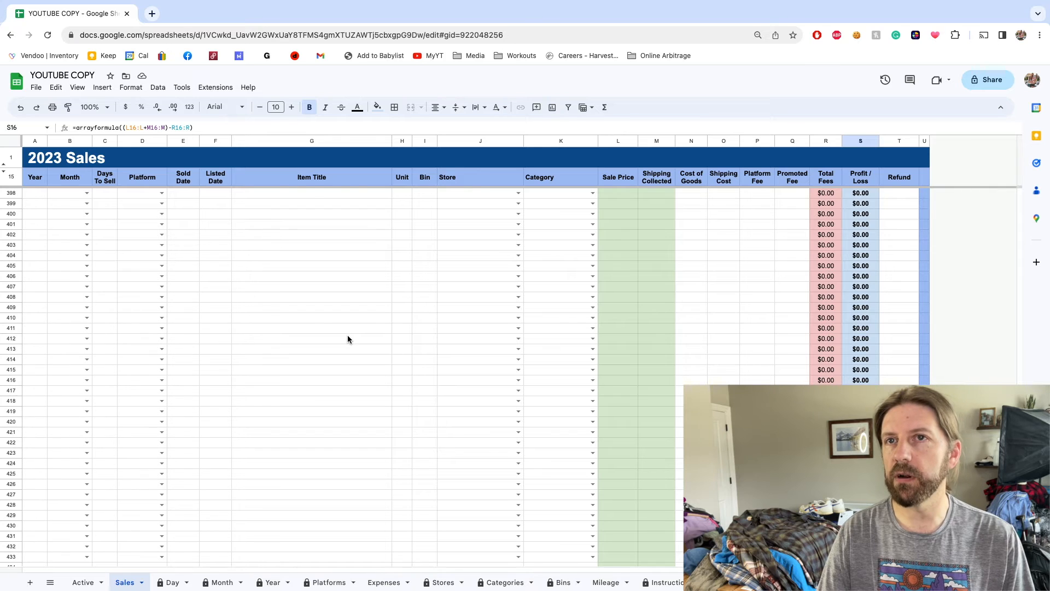
scroll(348, 339, "up", 5)
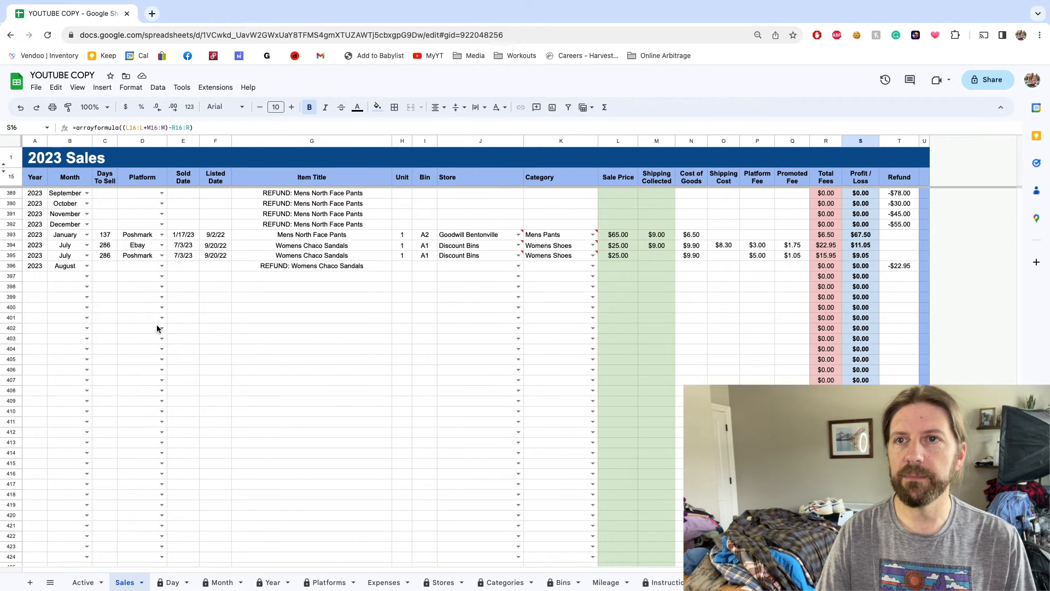
left_click(34, 286)
type("2023")
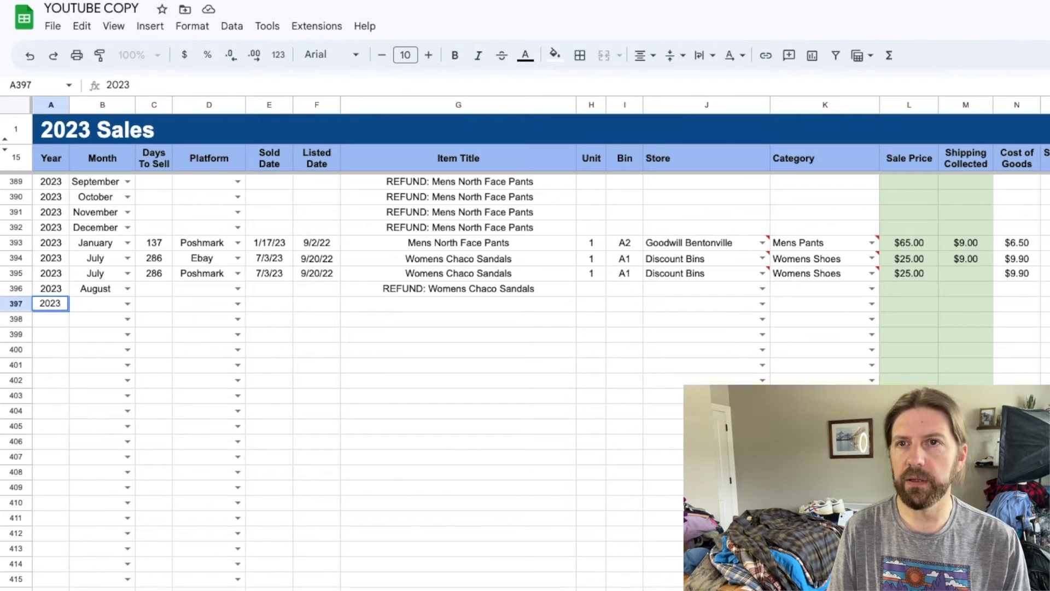
key("Tab")
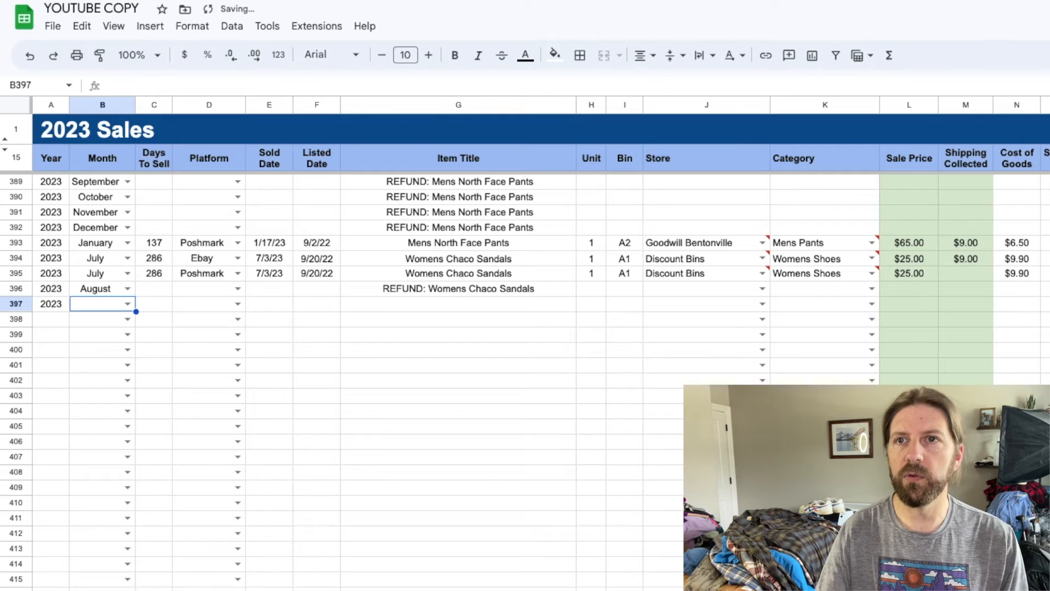
left_click(128, 304)
left_click(92, 462)
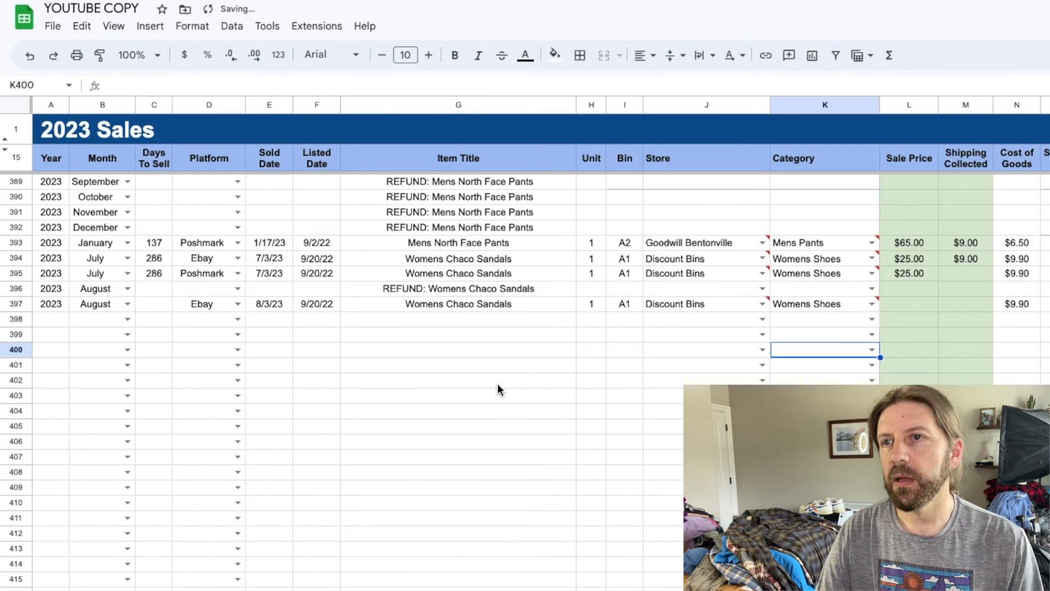
- Try entering 200 as the Days To Sell value in row 397 and clear it again
left_click(152, 304)
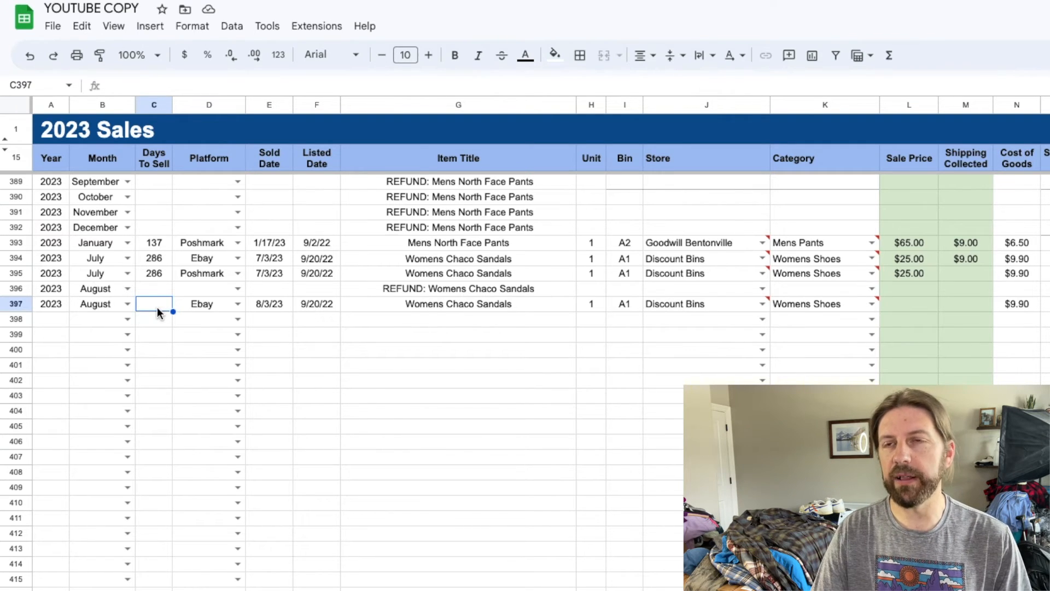
type("200")
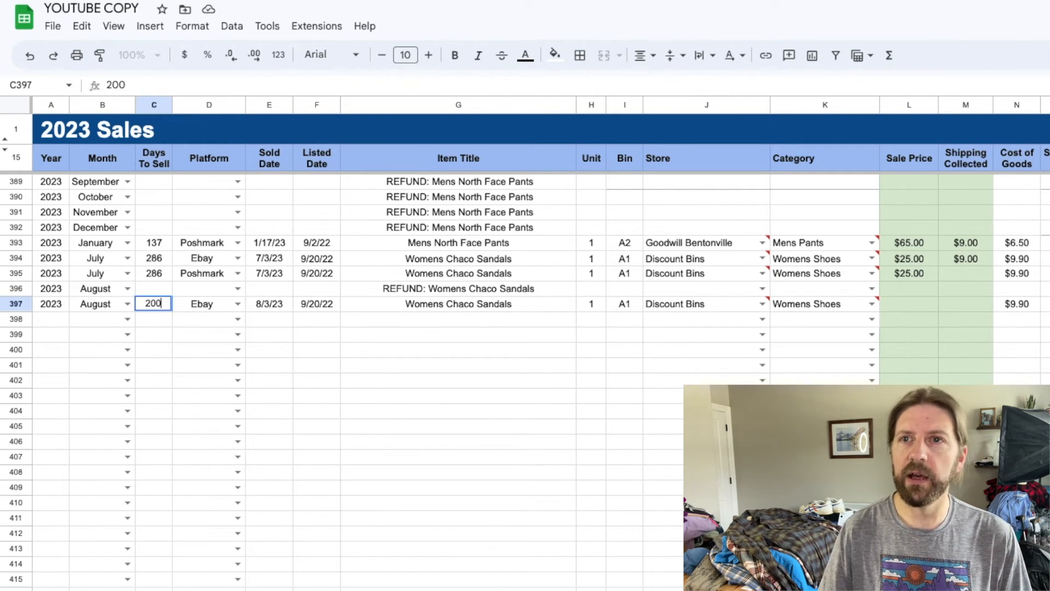
key("Return")
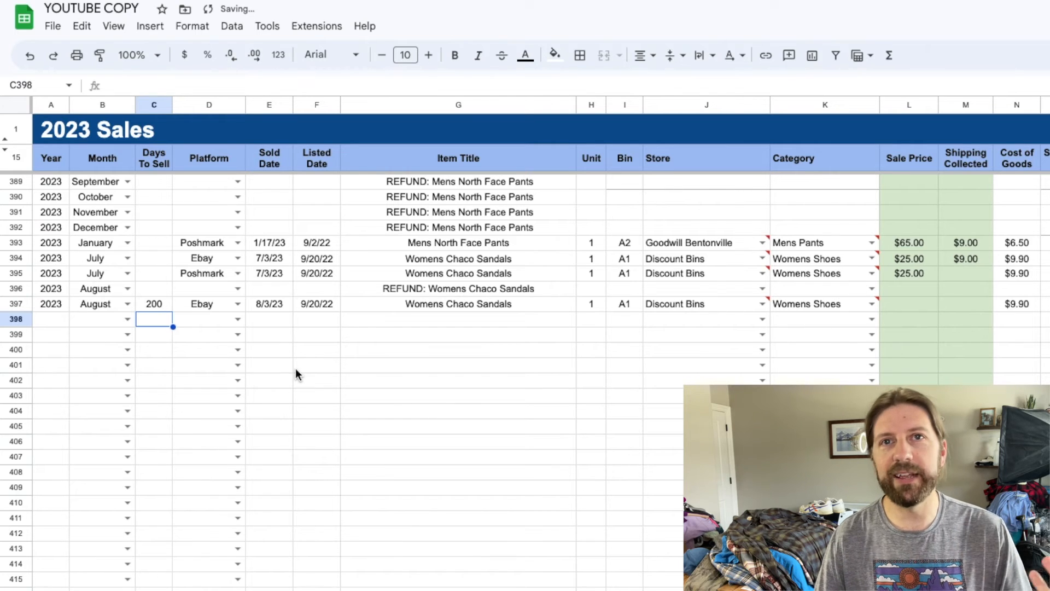
left_click(152, 305)
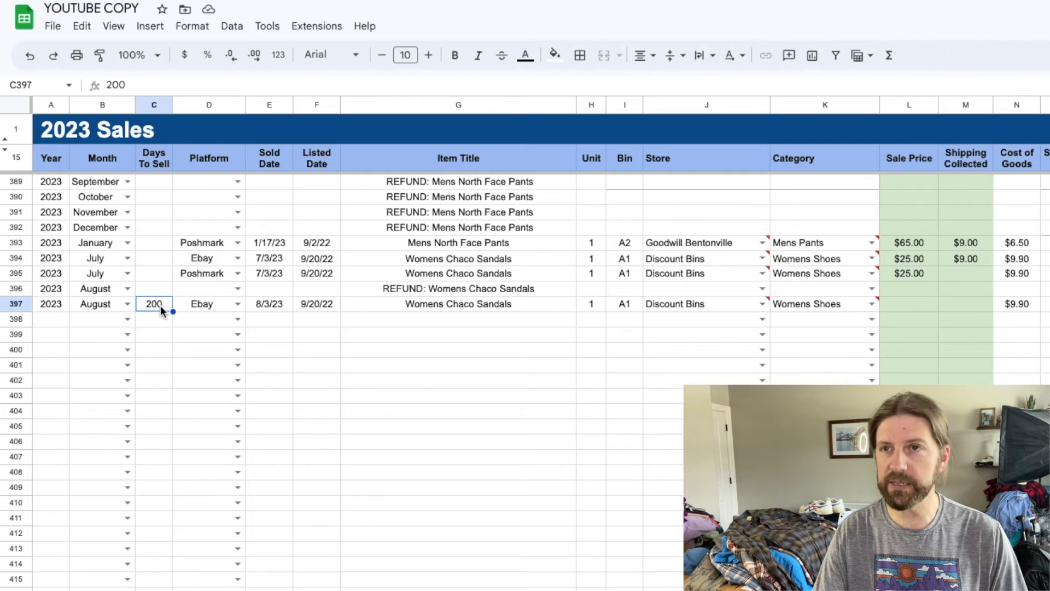
key("Delete")
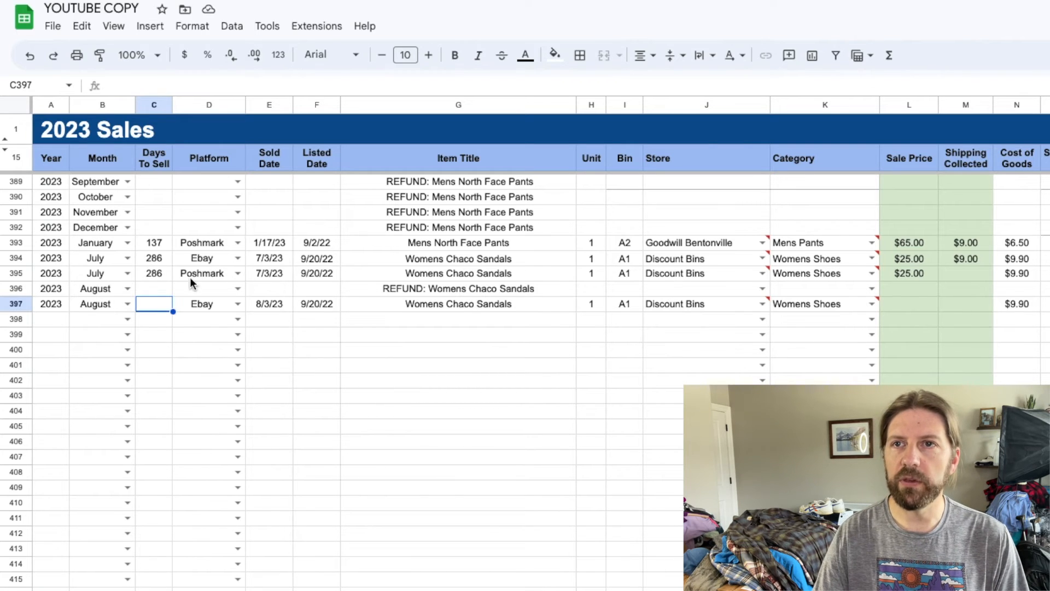
- Examine the Days To Sell, Sold Date, Listed Date and Sale Price cells of the Mens North Face Pants sale in row 393
left_click(162, 245)
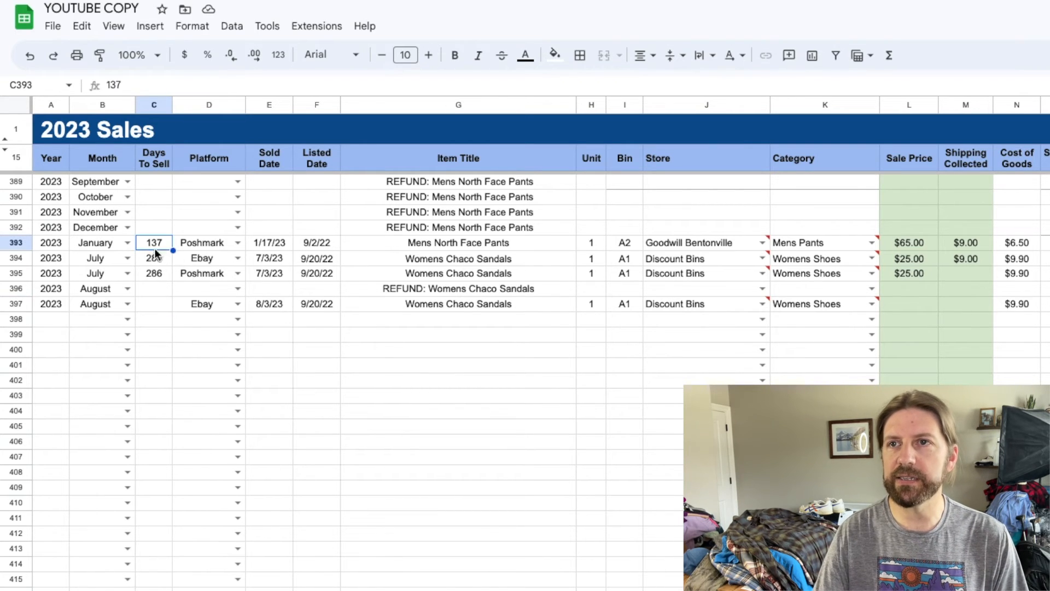
left_click(272, 245)
left_click(334, 249)
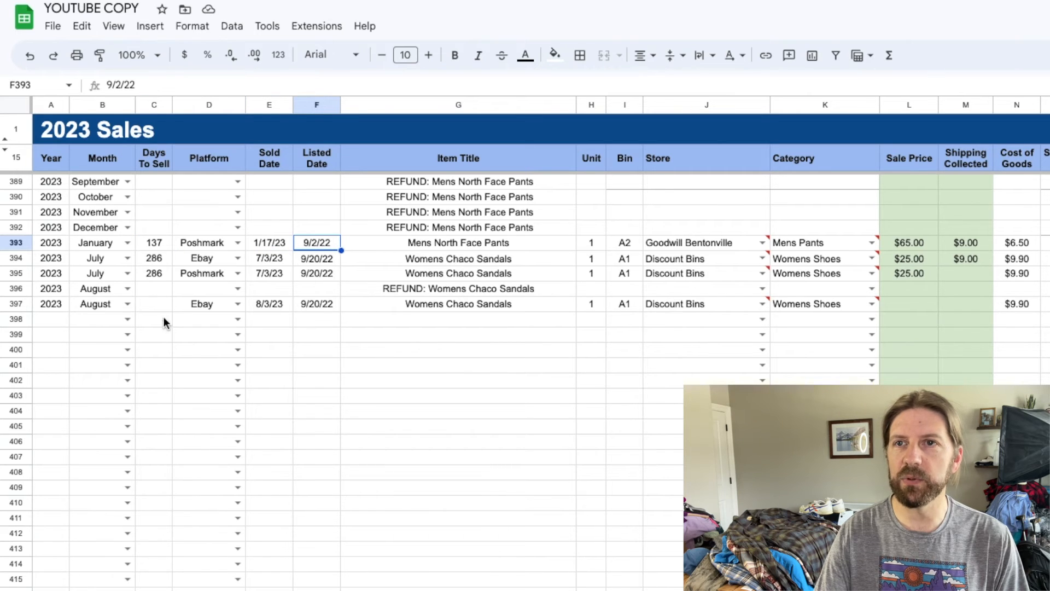
left_click(161, 244)
left_click(893, 244)
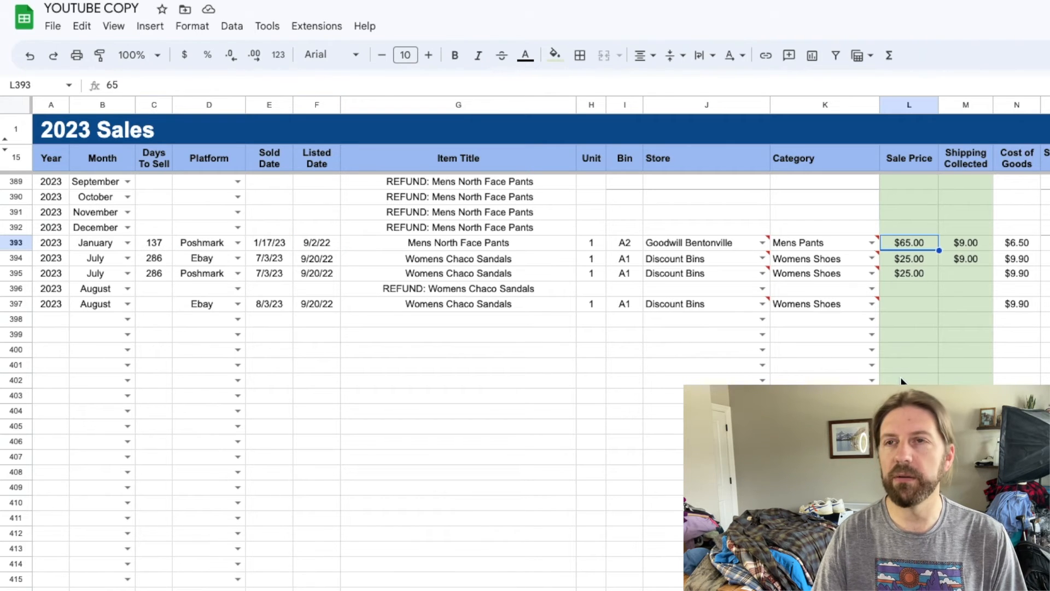
- Try a sale price of $25.00 for the Womens Chaco Sandals in row 397 and clear it again
left_click(894, 304)
type("25")
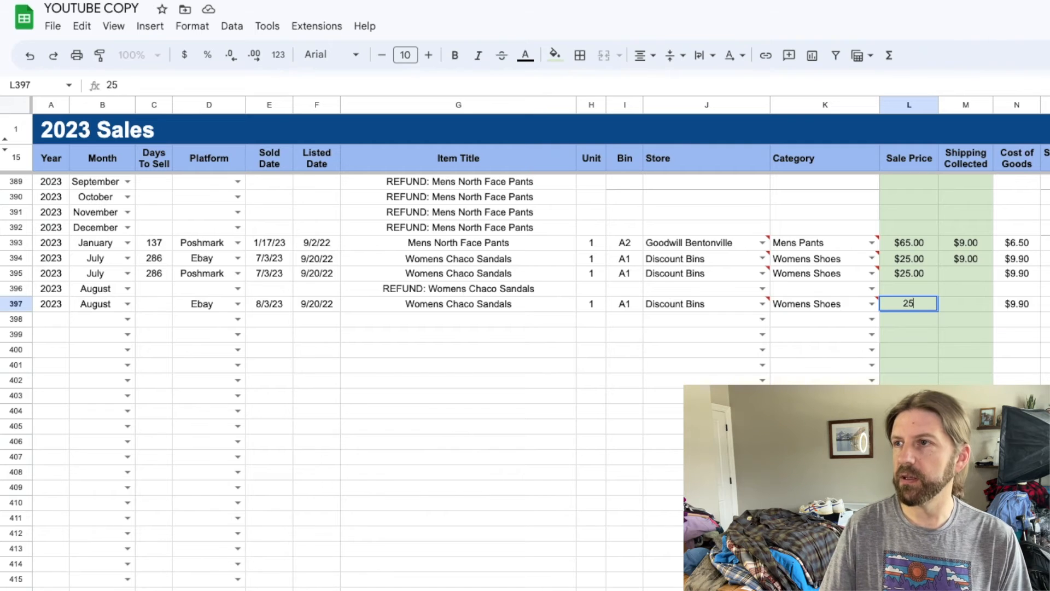
key("Return")
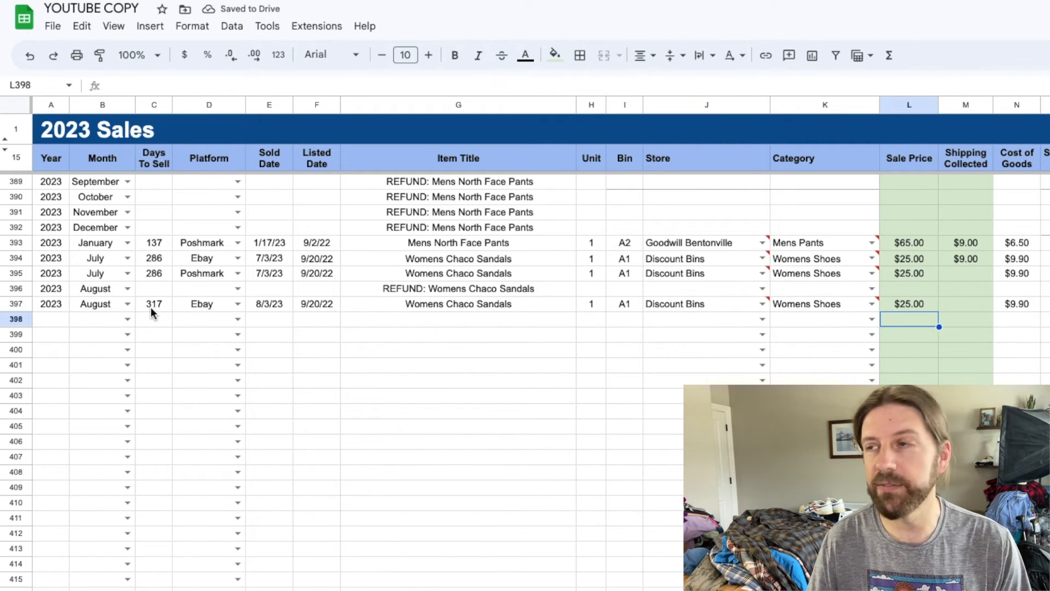
left_click(921, 302)
key("Delete")
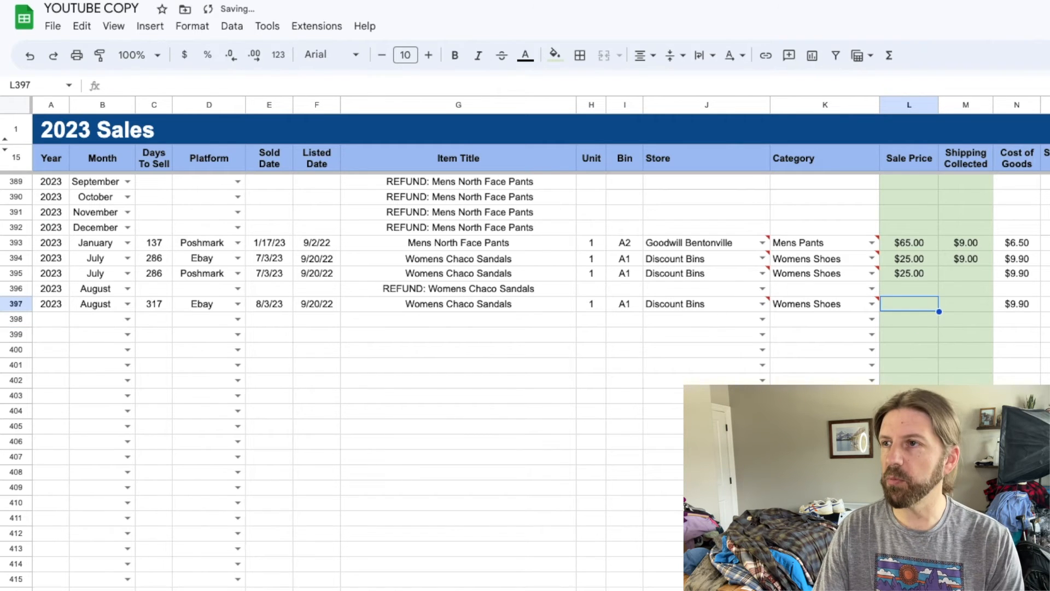
- Enter 317 by hand as the Days To Sell value of the August Womens Chaco Sandals sale in row 397
left_click(735, 411)
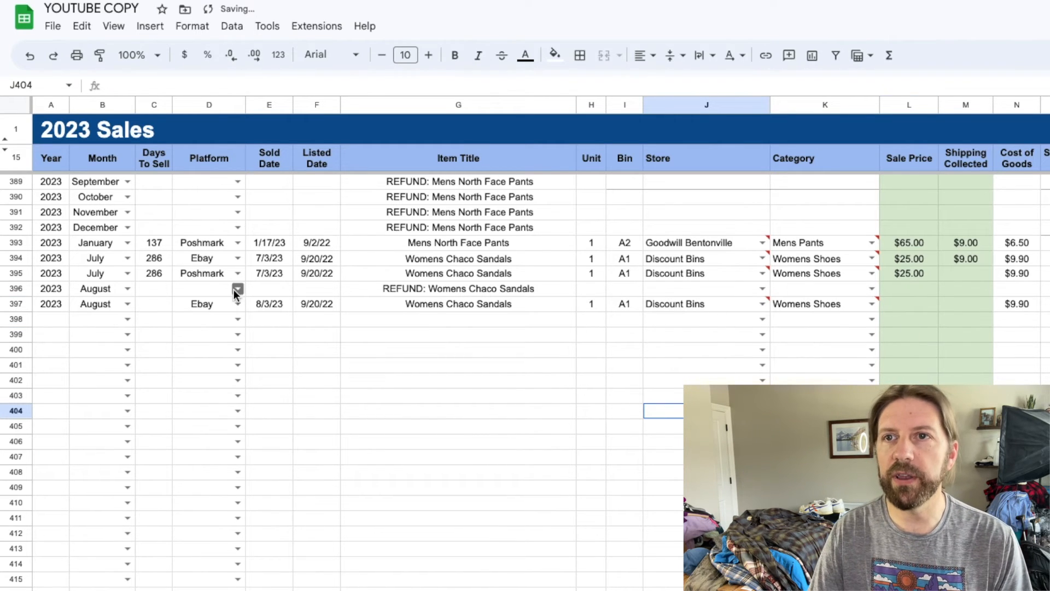
left_click(165, 304)
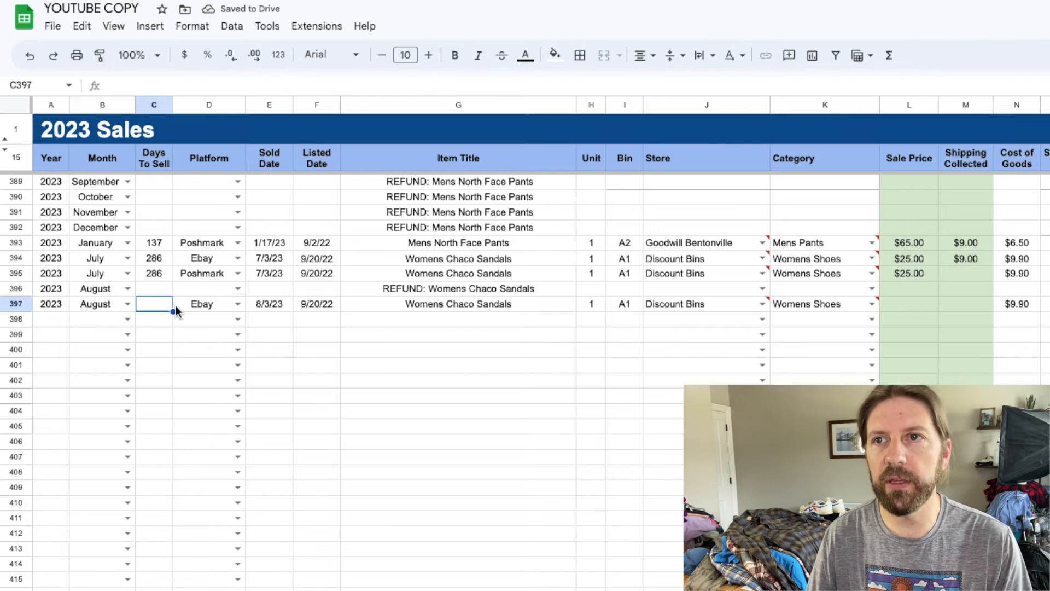
type("317")
key("Return")
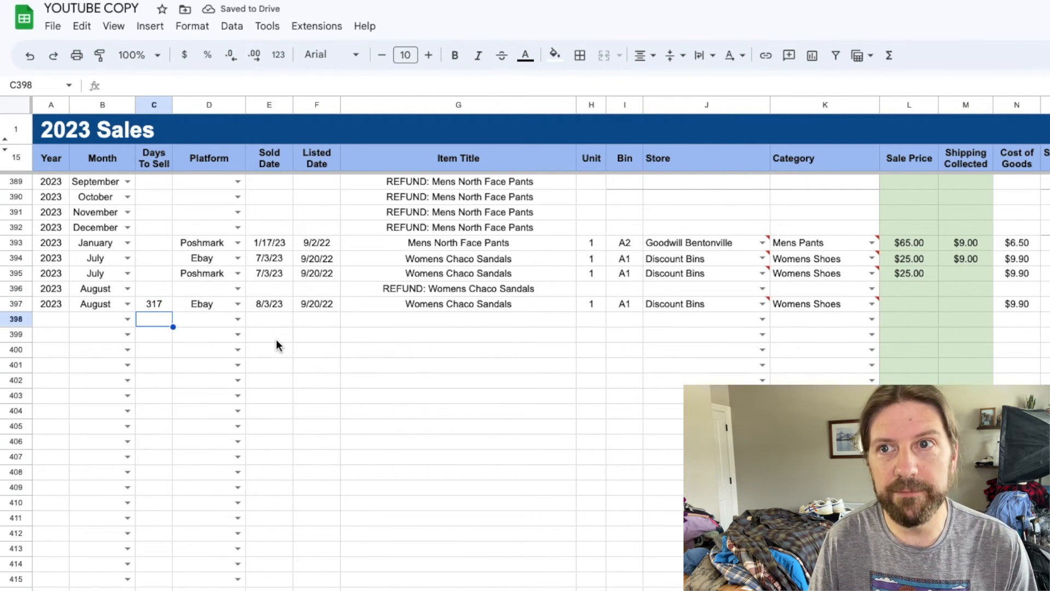
- Examine the array formula in the first Days To Sell cell, C16, and scan the column down to the manual entry in row 397
scroll(158, 220, "up", 1)
scroll(159, 221, "up", 20)
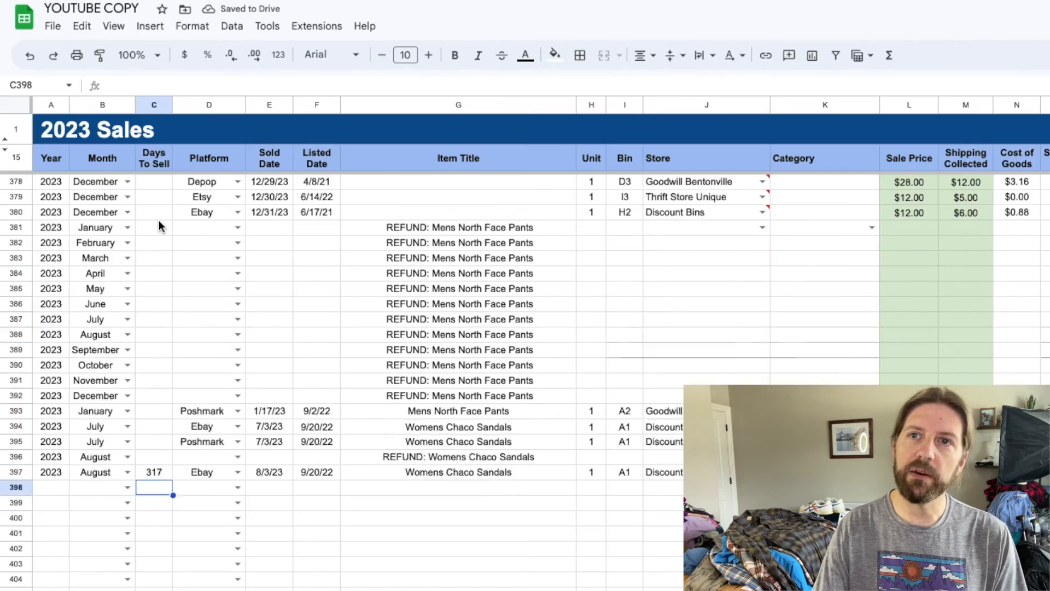
scroll(159, 221, "up", 20)
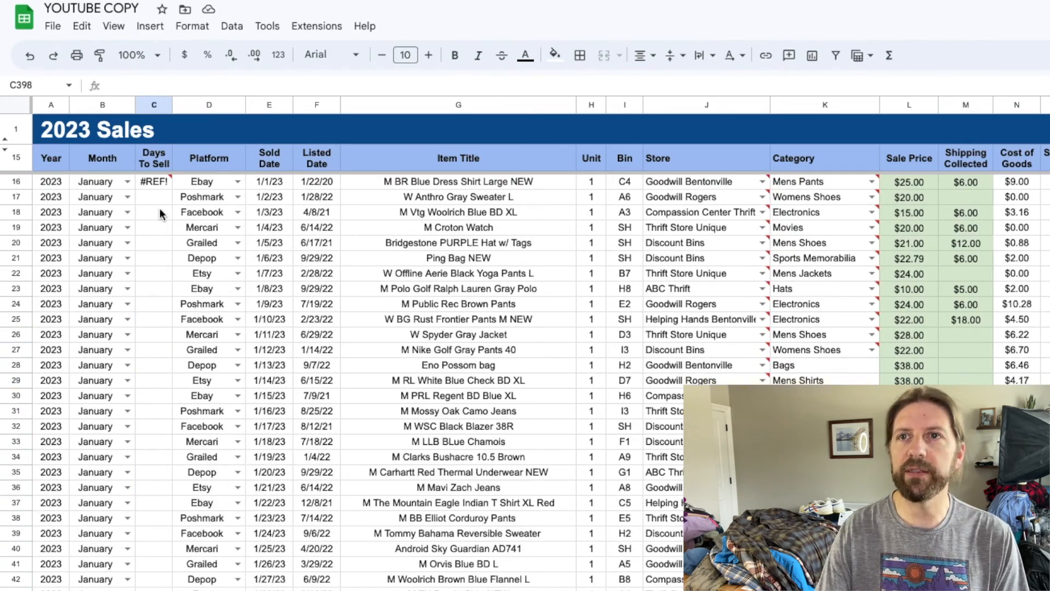
left_click(162, 184)
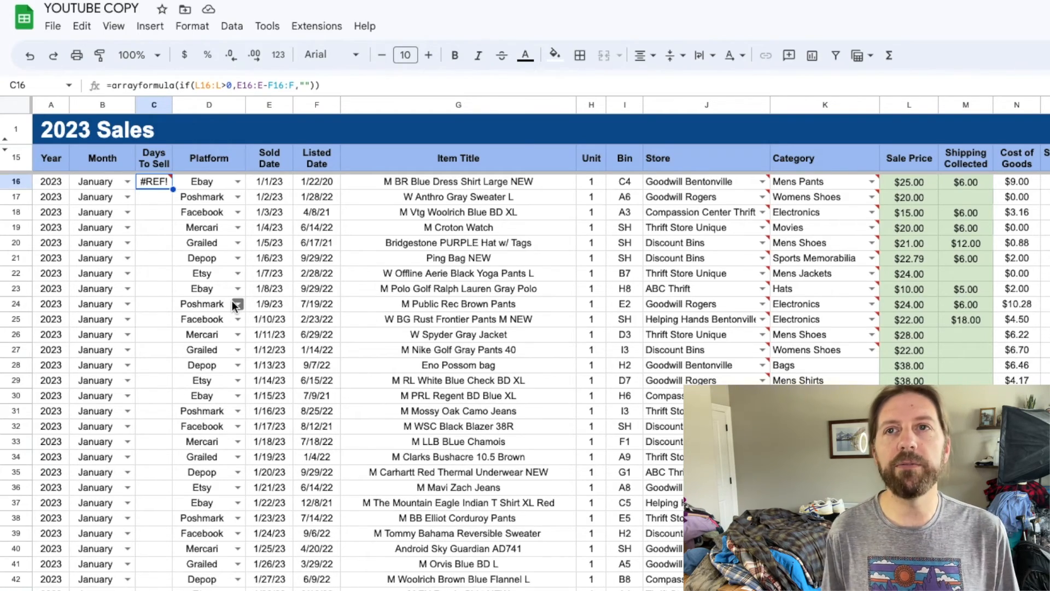
scroll(234, 305, "down", 20)
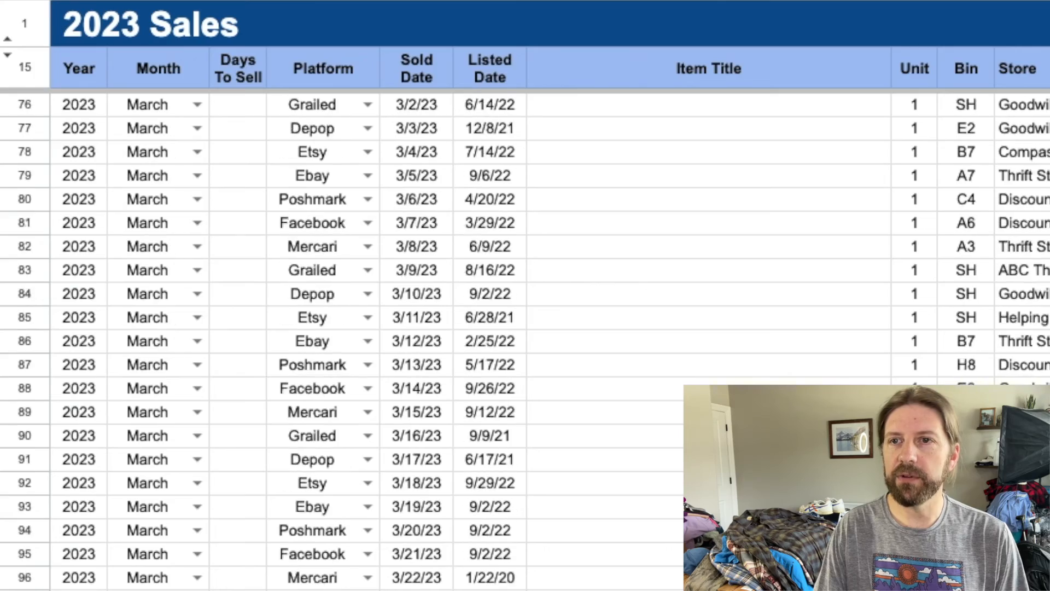
scroll(234, 305, "down", 13)
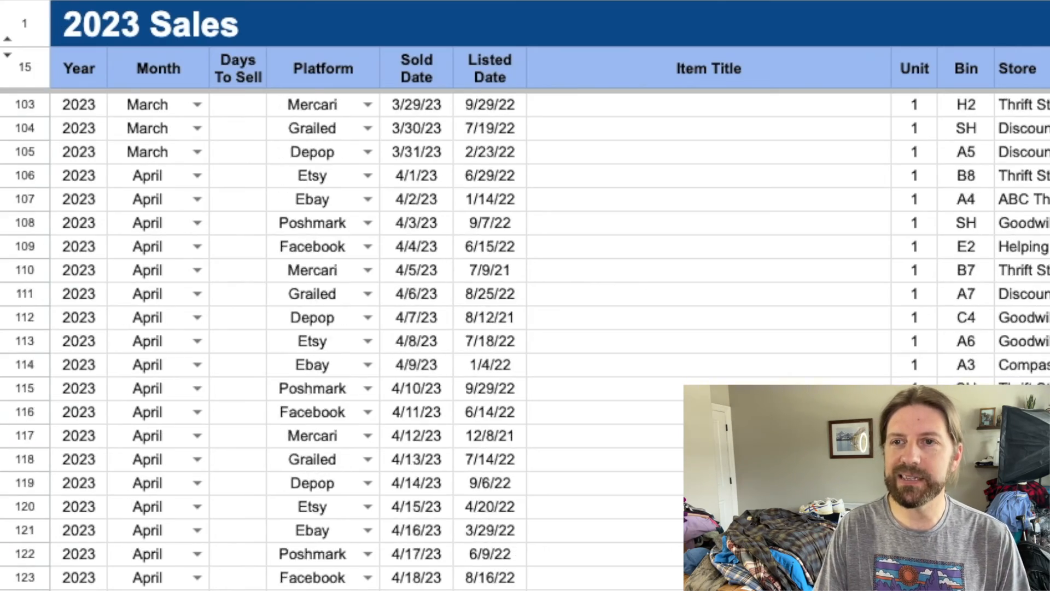
scroll(234, 305, "down", 20)
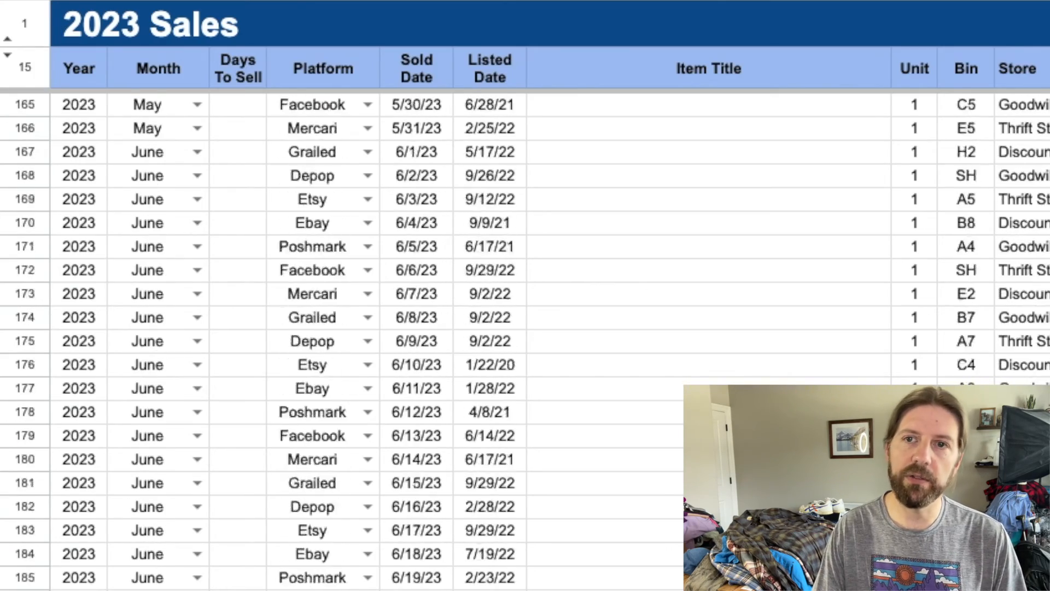
scroll(234, 305, "down", 16)
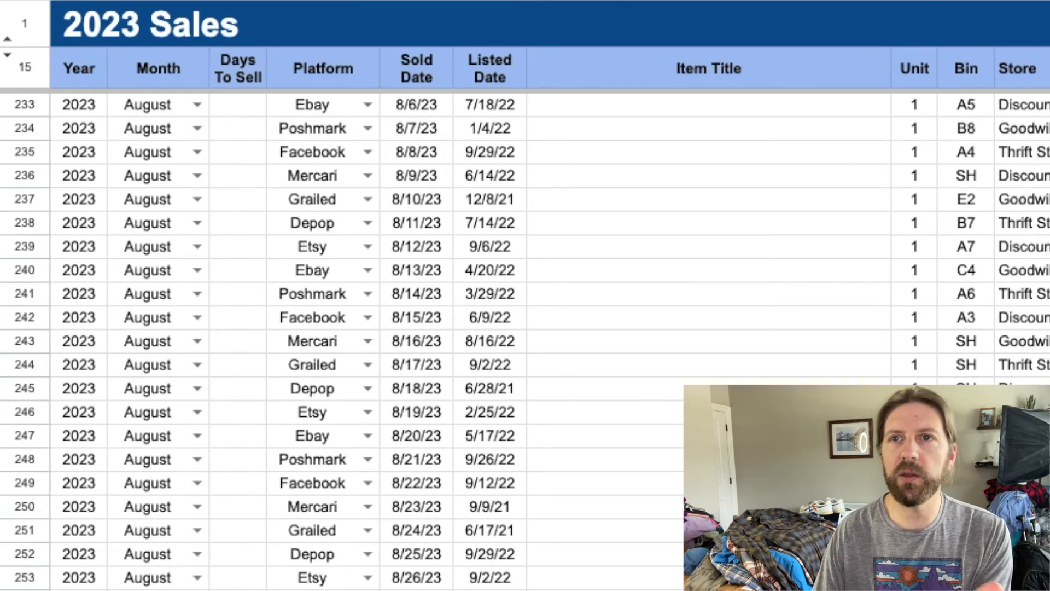
scroll(235, 305, "down", 20)
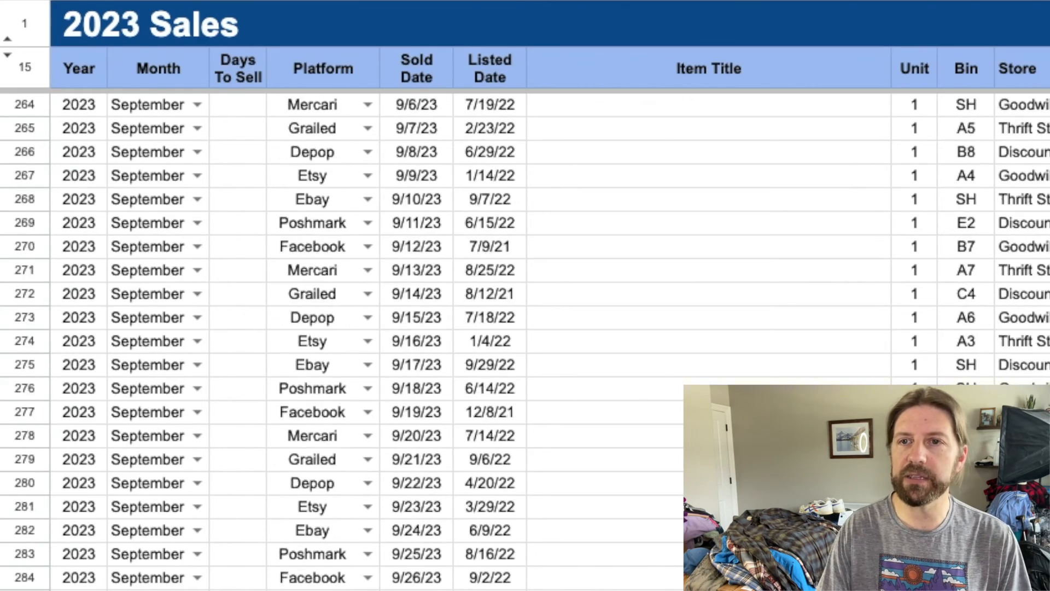
scroll(234, 305, "down", 20)
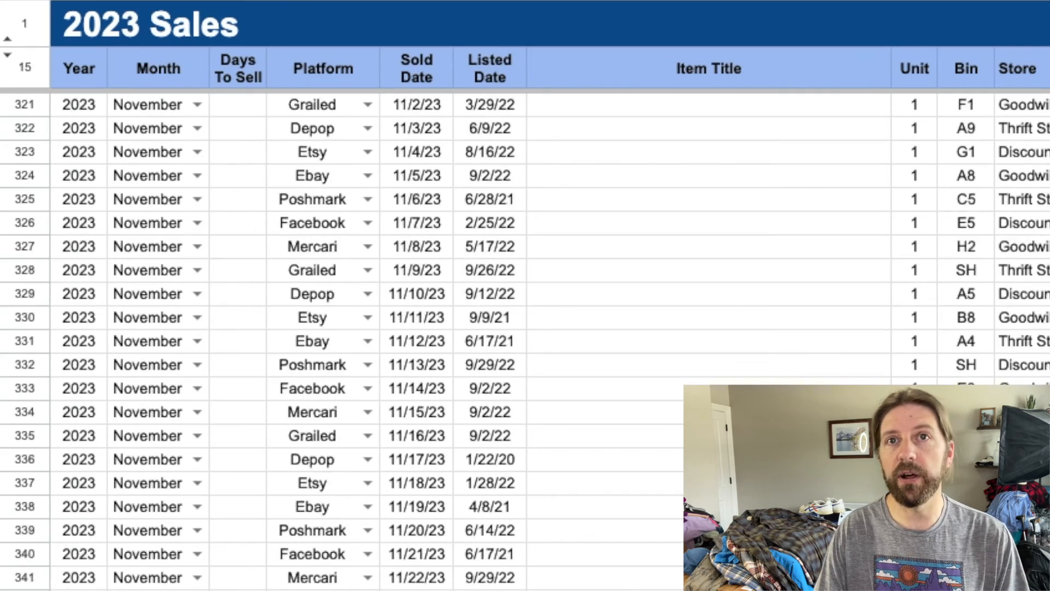
scroll(234, 305, "up", 1)
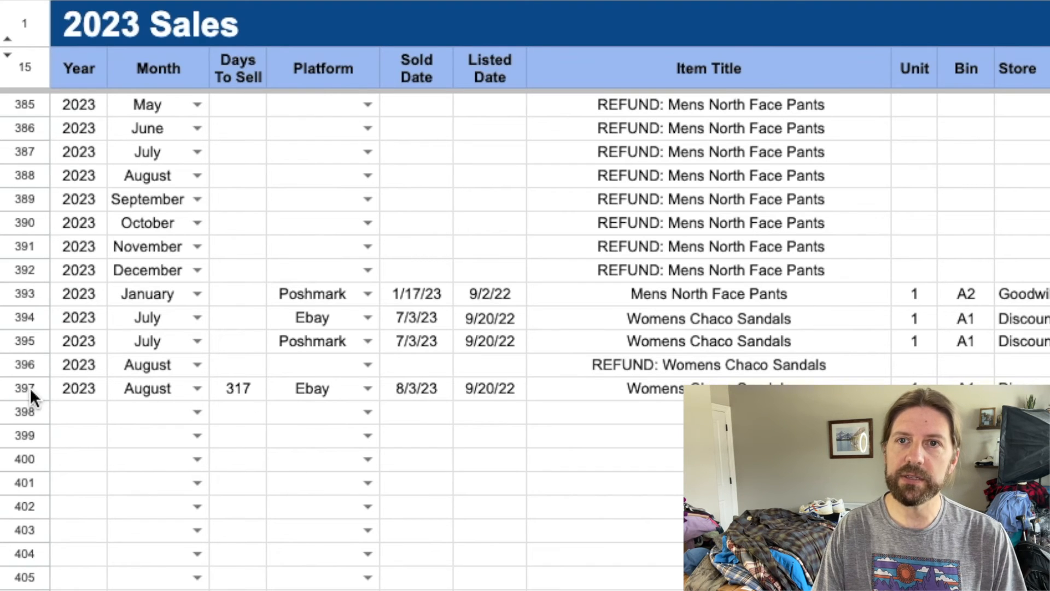
left_click(248, 395)
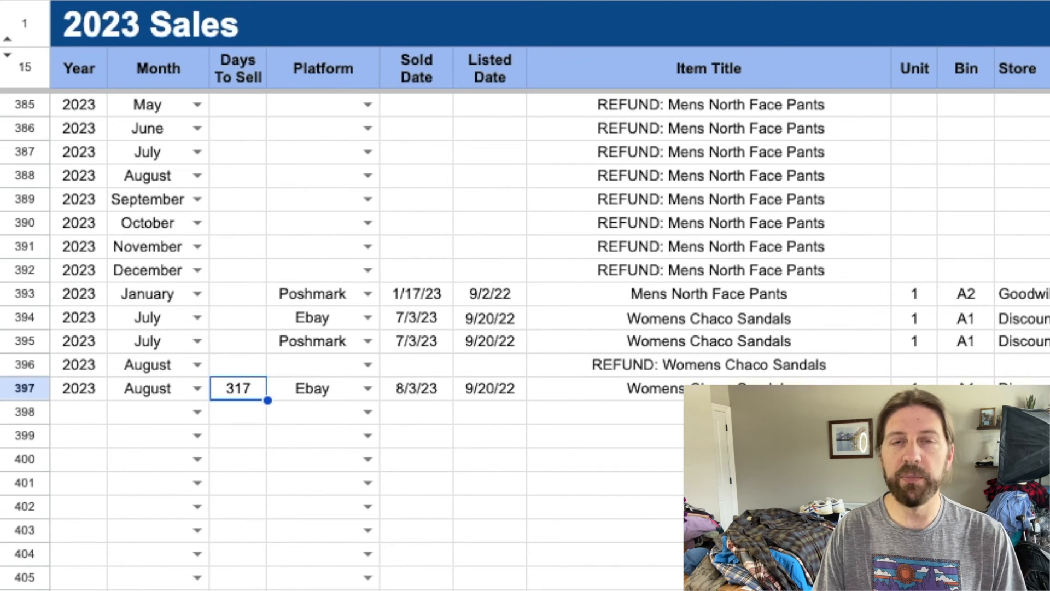
- Read the error details of the first Days To Sell cell, C16, to find which cell blocks the array formula
scroll(298, 584, "up", 20)
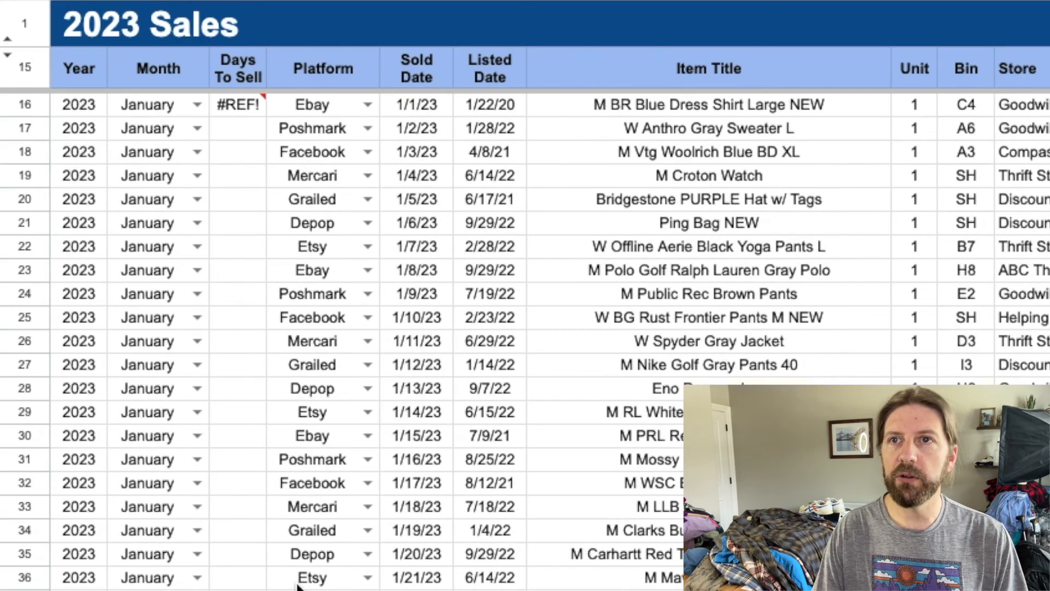
mouse_move(245, 100)
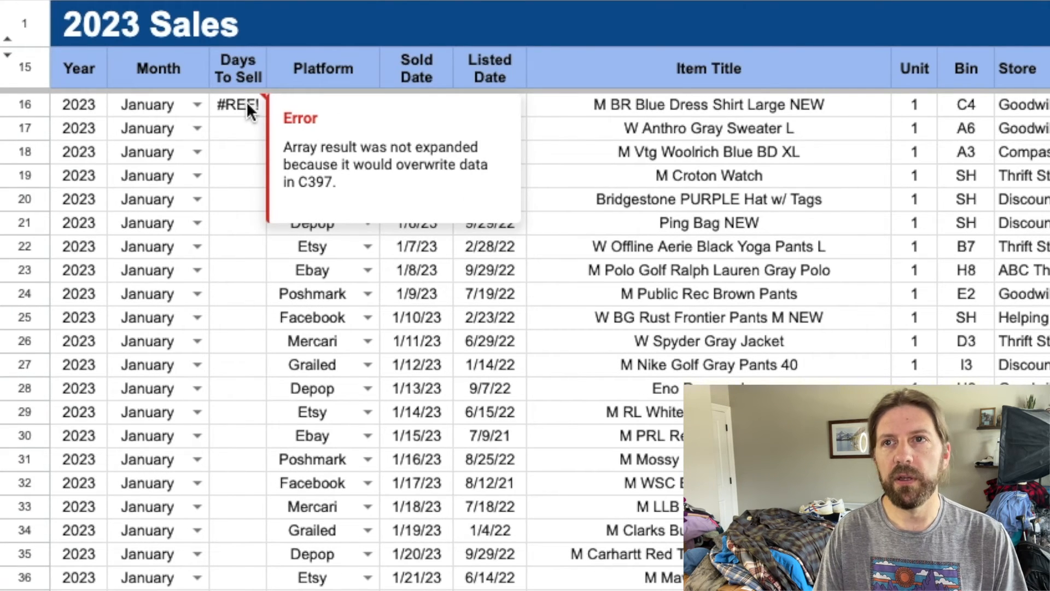
left_click(246, 103)
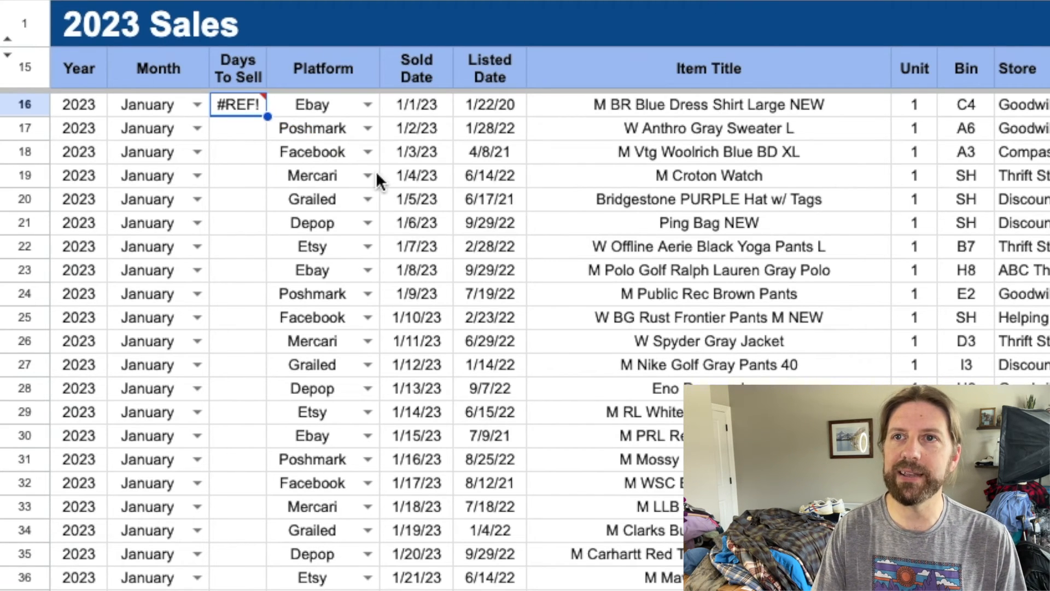
mouse_move(239, 101)
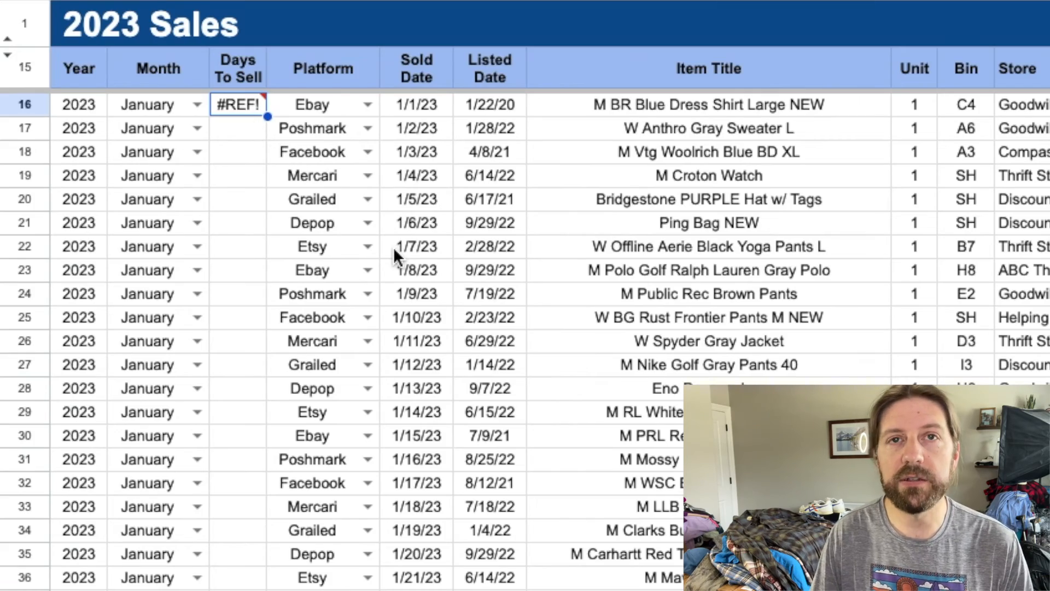
- Clear the manually entered Days To Sell value in row 397
scroll(373, 475, "down", 20)
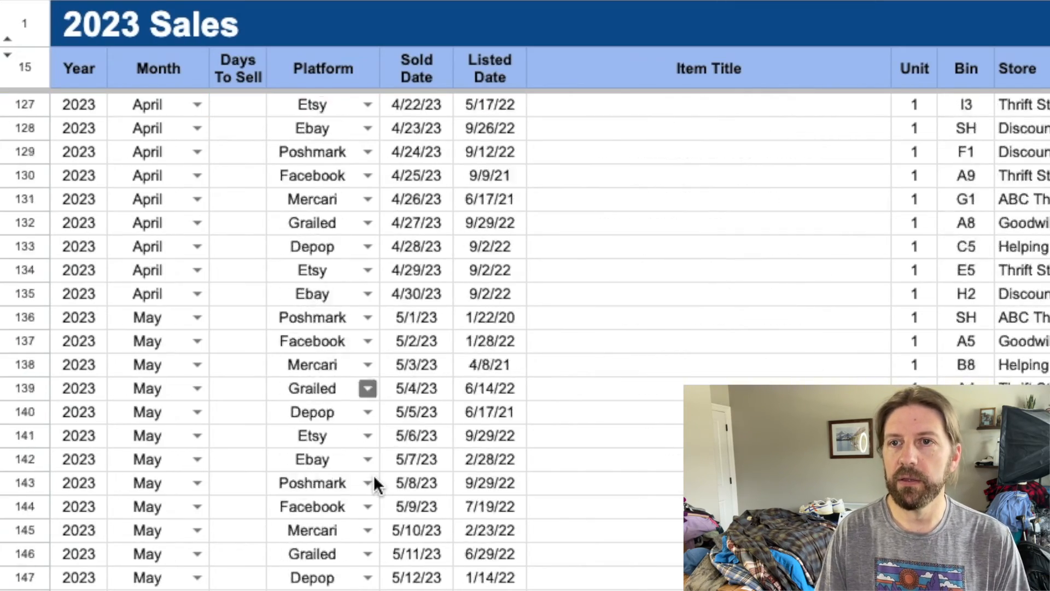
scroll(375, 473, "down", 20)
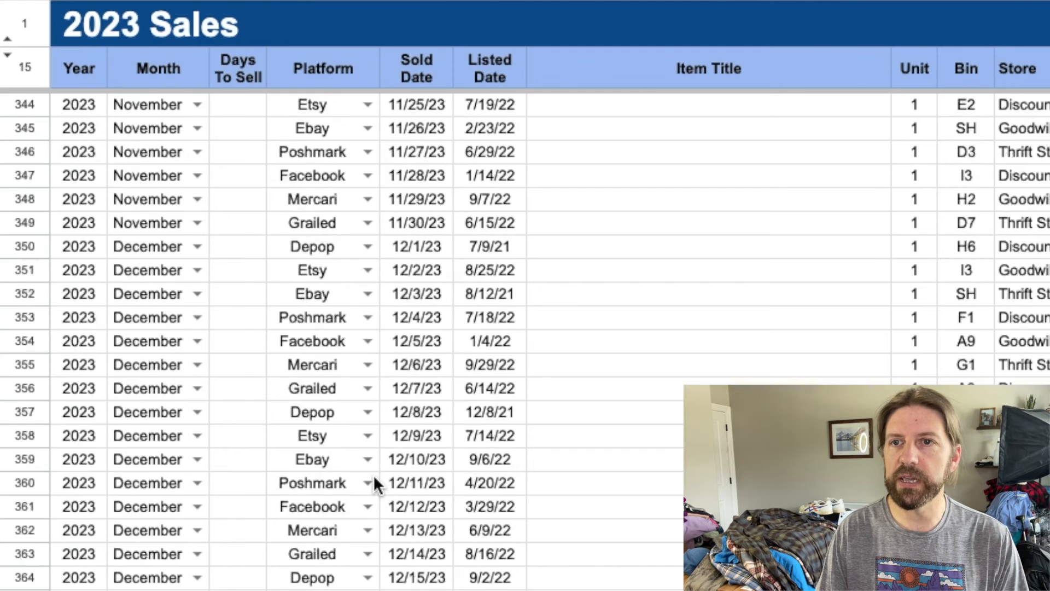
left_click(235, 389)
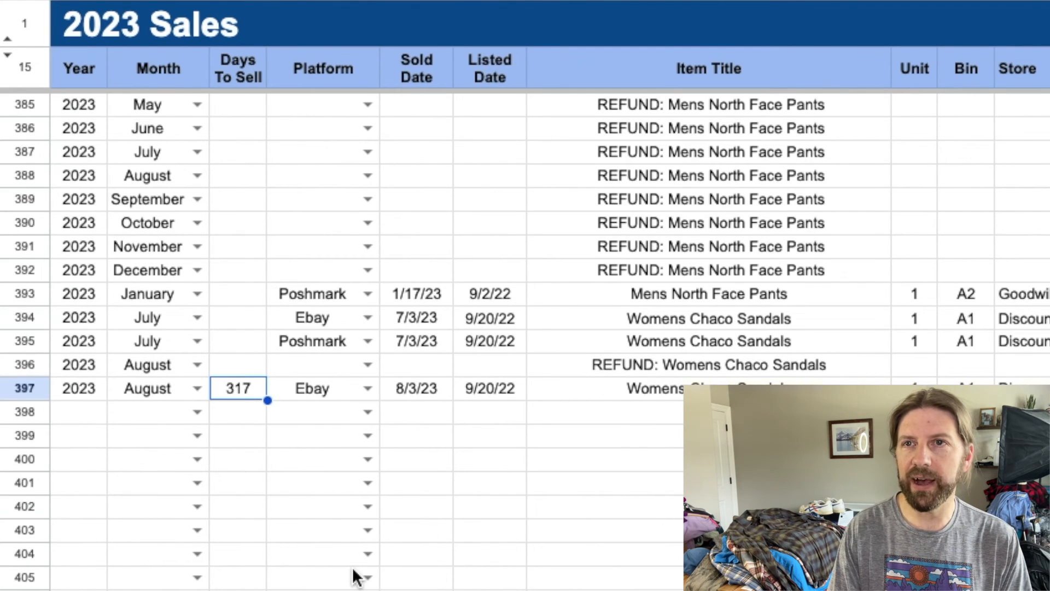
key("Delete")
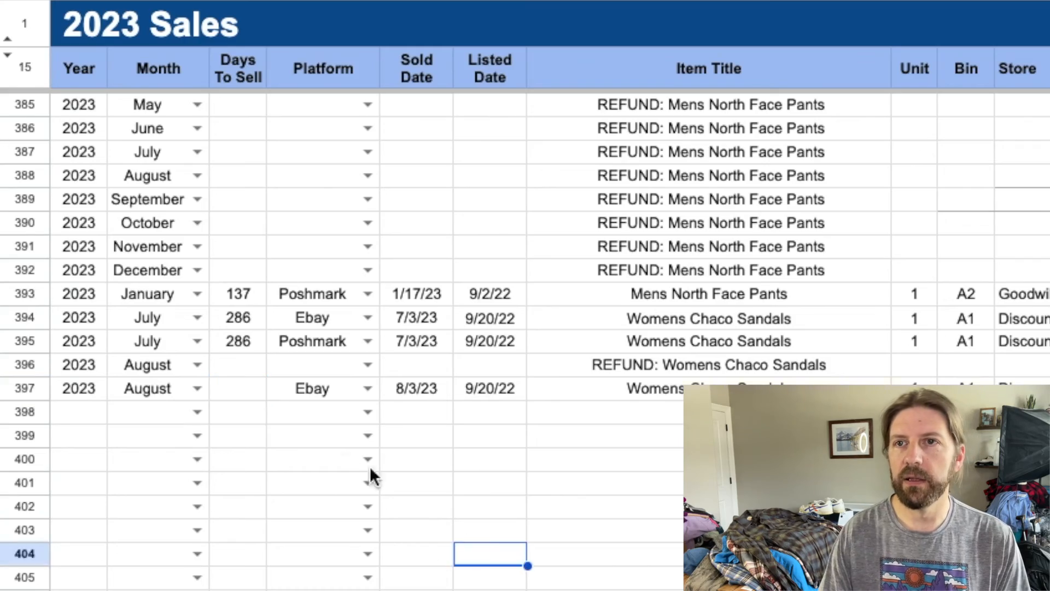
- Check the Days To Sell values from the end of the sales list up to the formula cell C16
scroll(346, 461, "up", 6)
scroll(264, 364, "up", 15)
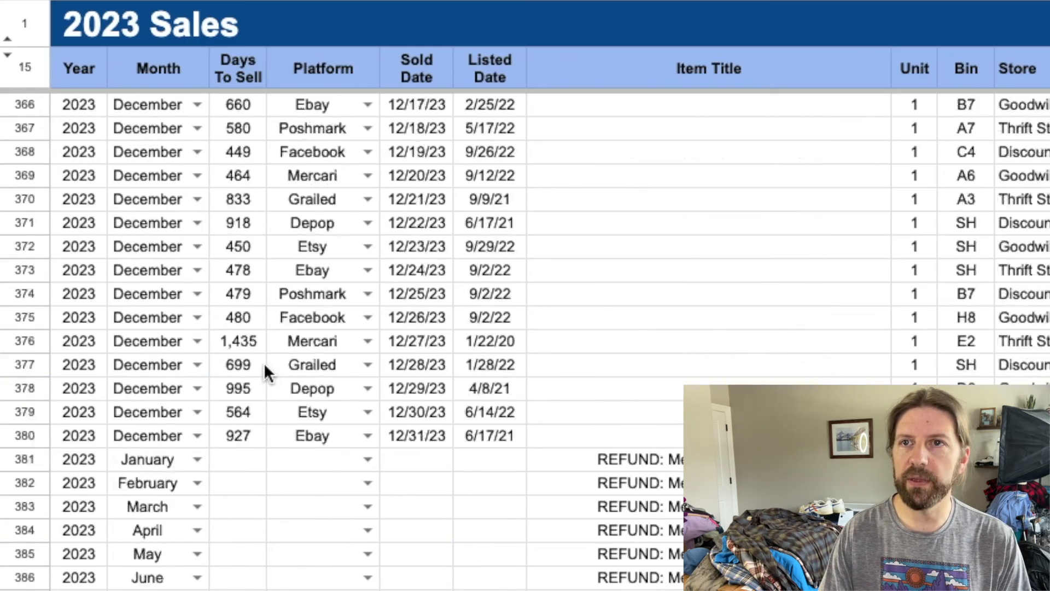
scroll(262, 366, "up", 20)
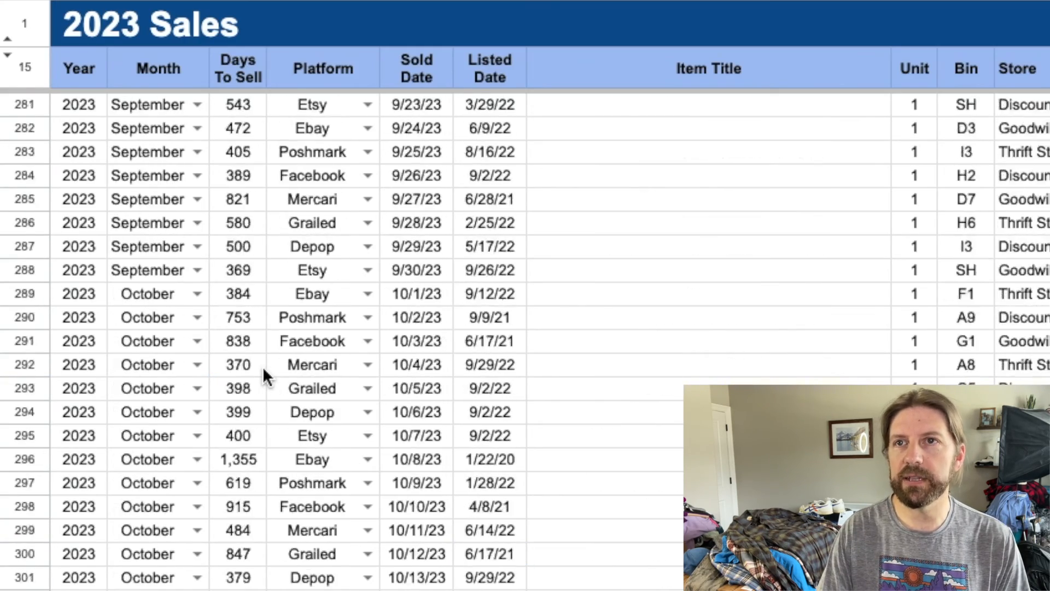
scroll(265, 366, "up", 20)
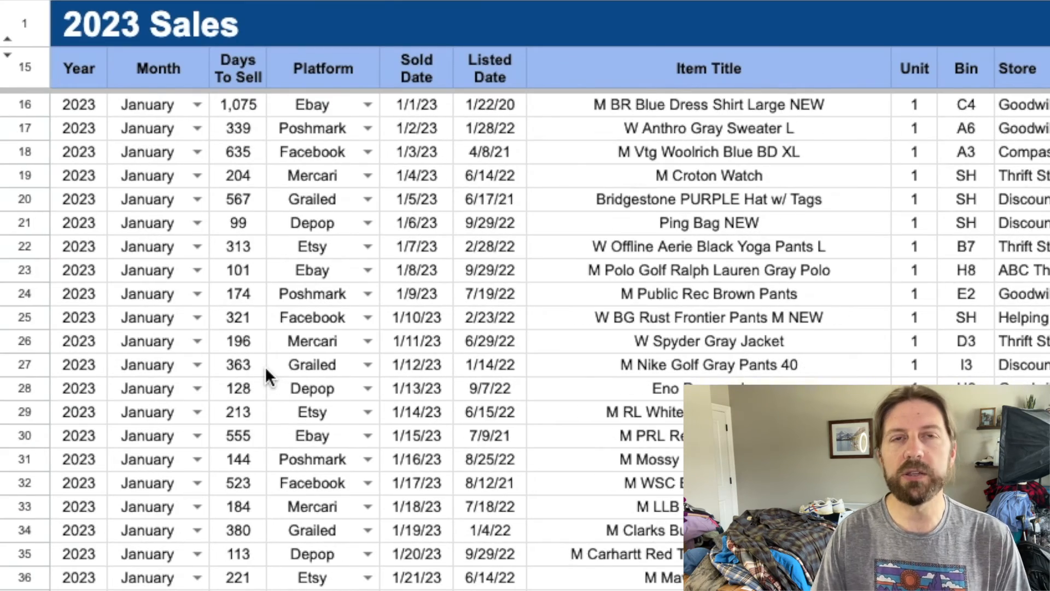
left_click(244, 109)
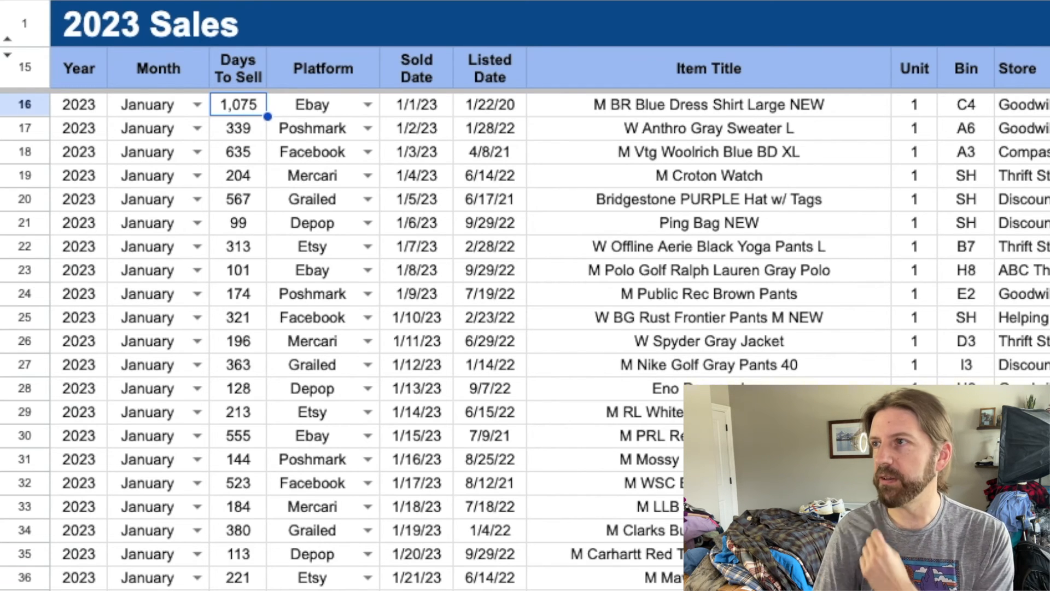
- Overwrite the Total Fees cell of the Womens Chaco Sandals sale in row 397 with a single period
scroll(525, 328, "down", 8)
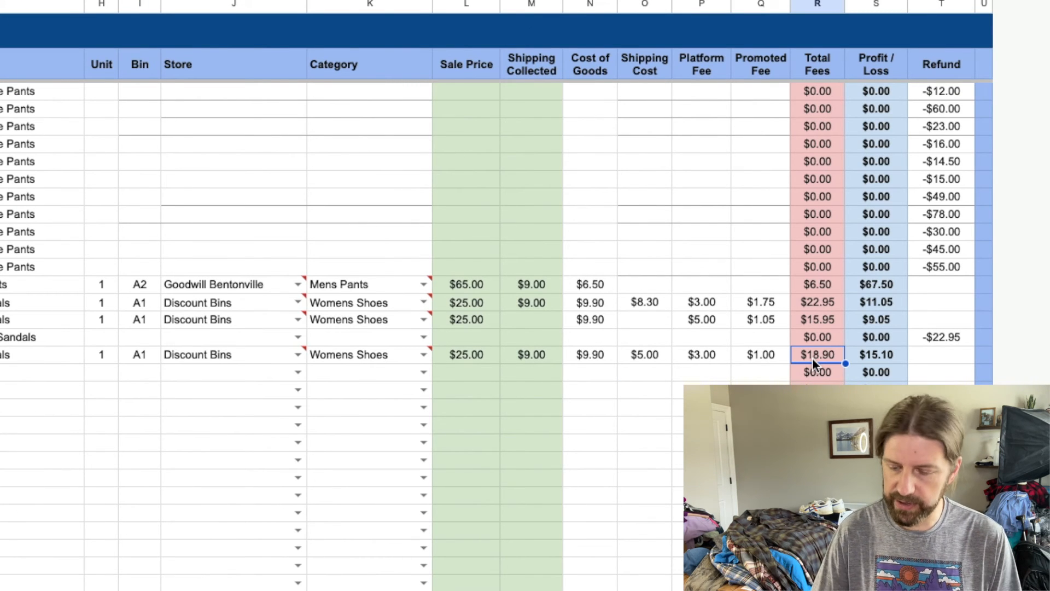
type(".")
key("Return")
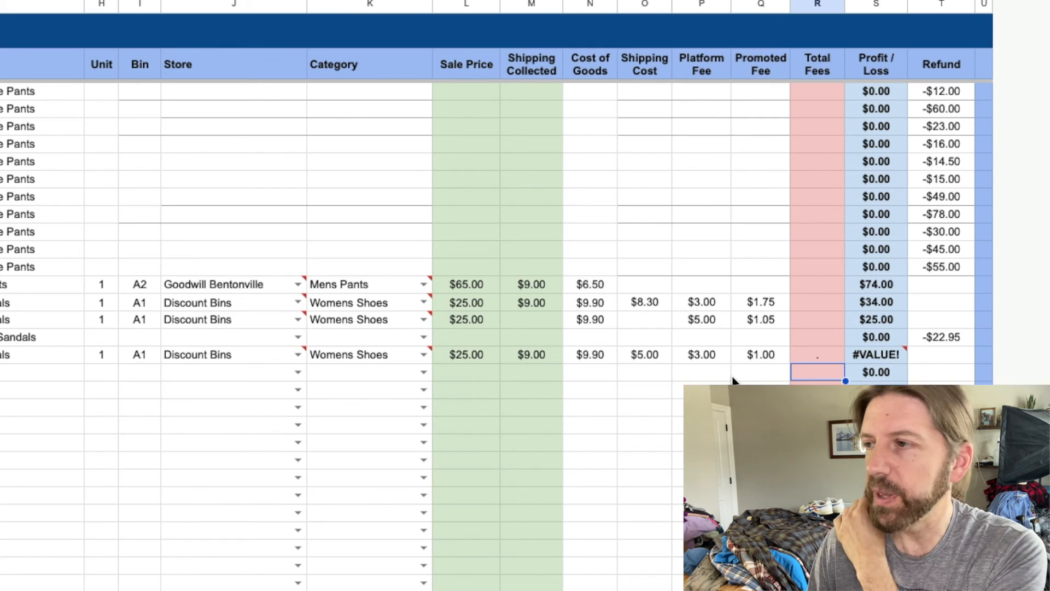
- Inspect the Profit / Loss cell in row 397 and the error details of the first Total Fees and Profit / Loss cells
left_click(875, 353)
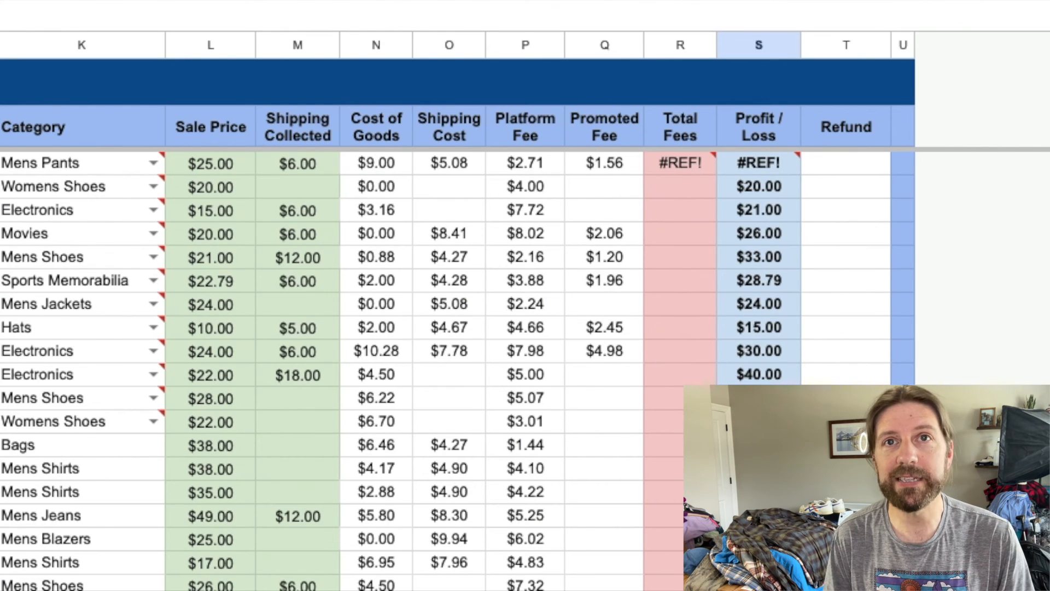
left_click(664, 167)
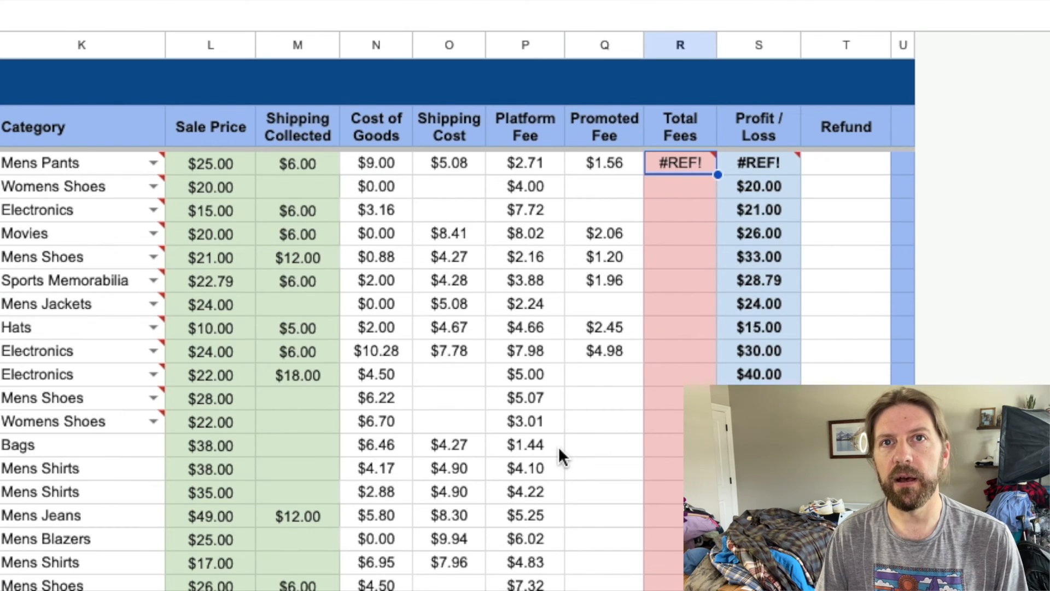
mouse_move(649, 154)
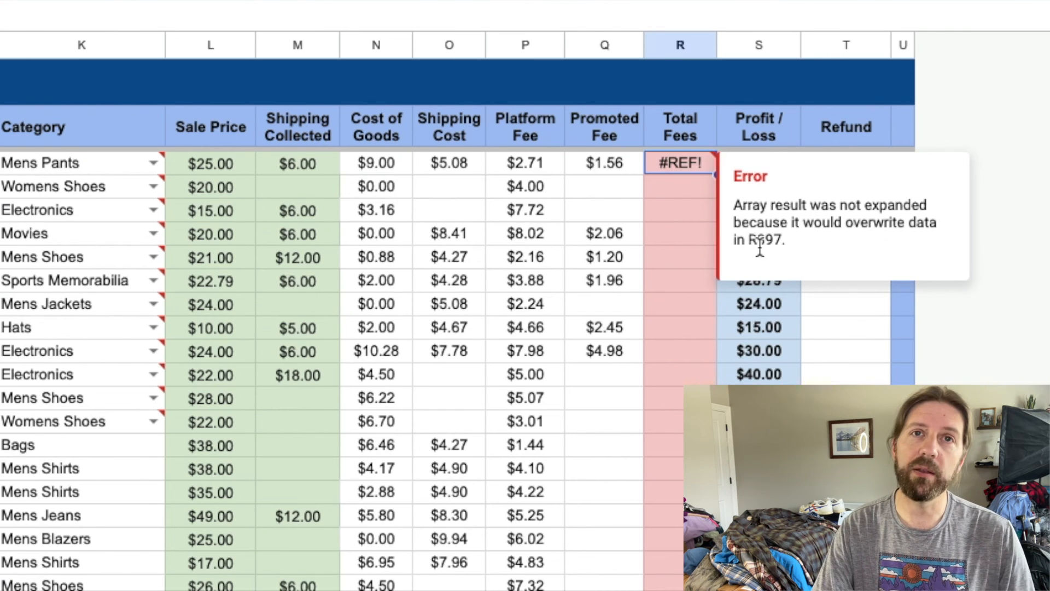
left_click(752, 163)
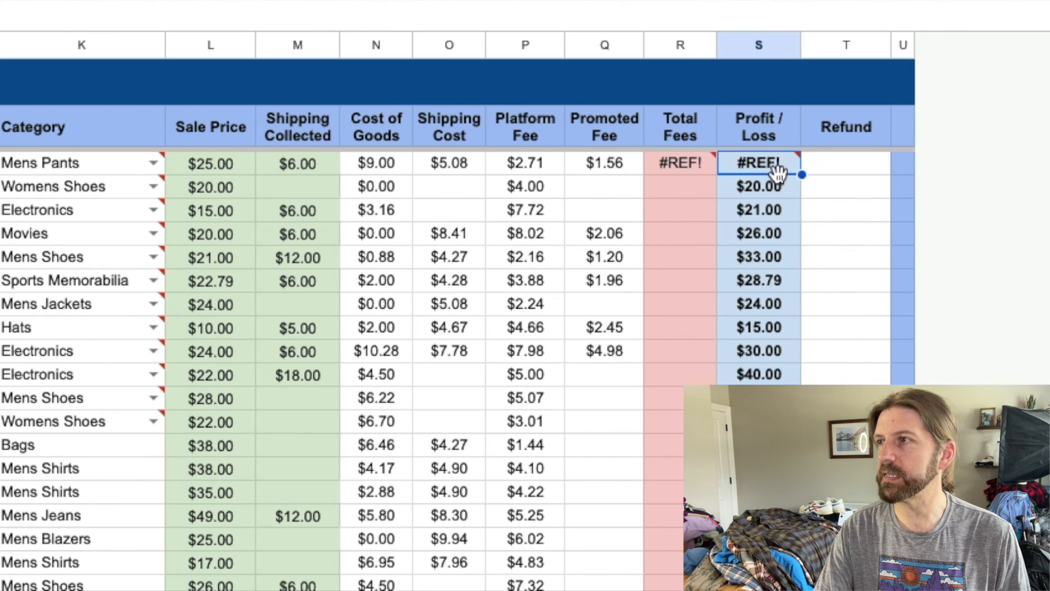
mouse_move(776, 169)
- Find the stray period in the Total Fees column at row 397 and delete it
scroll(609, 422, "down", 20)
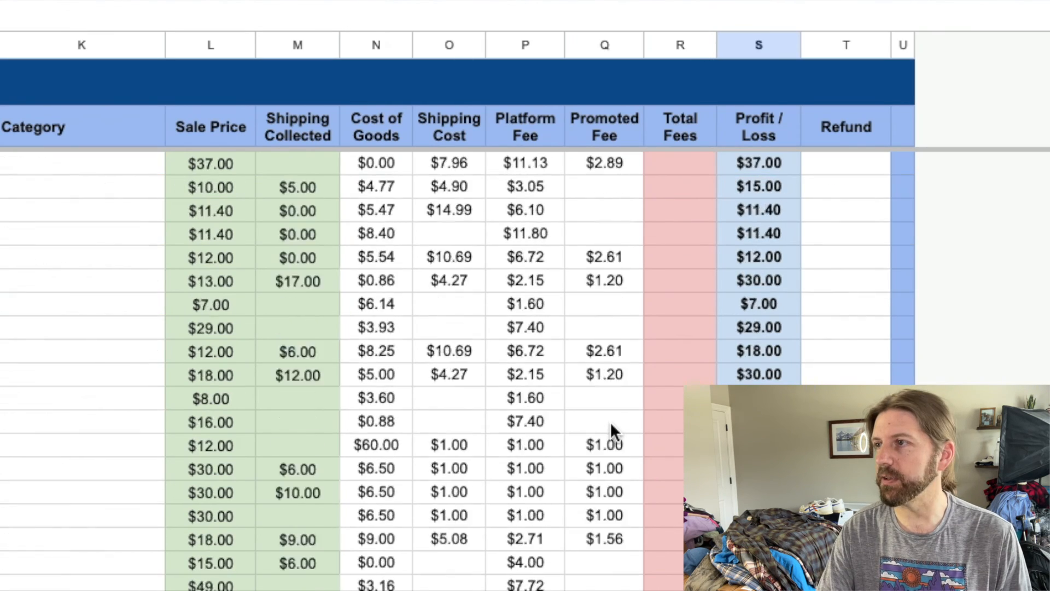
scroll(611, 422, "down", 20)
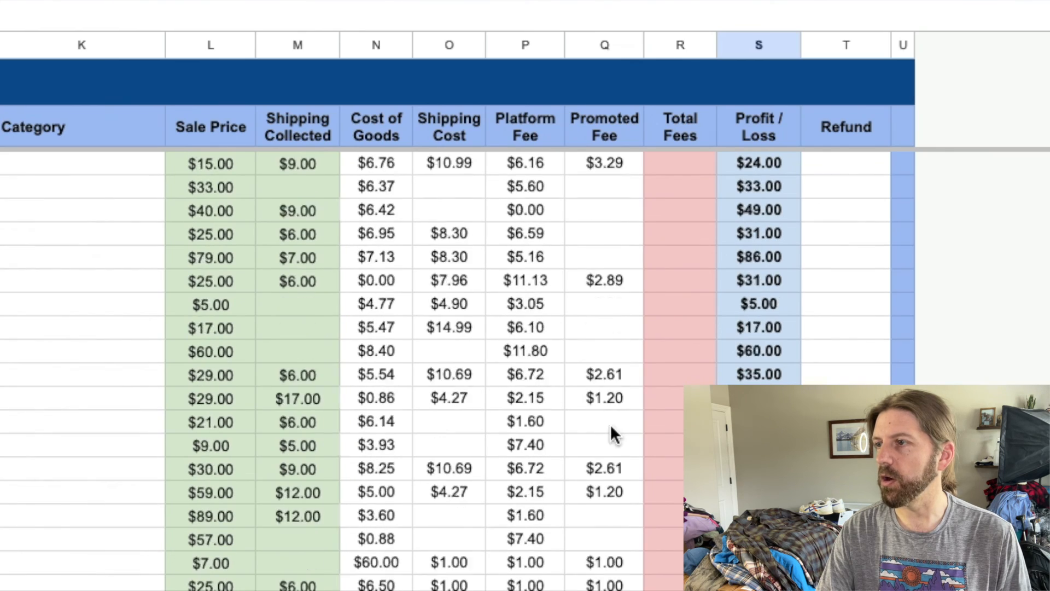
left_click(678, 45)
scroll(737, 210, "down", 5)
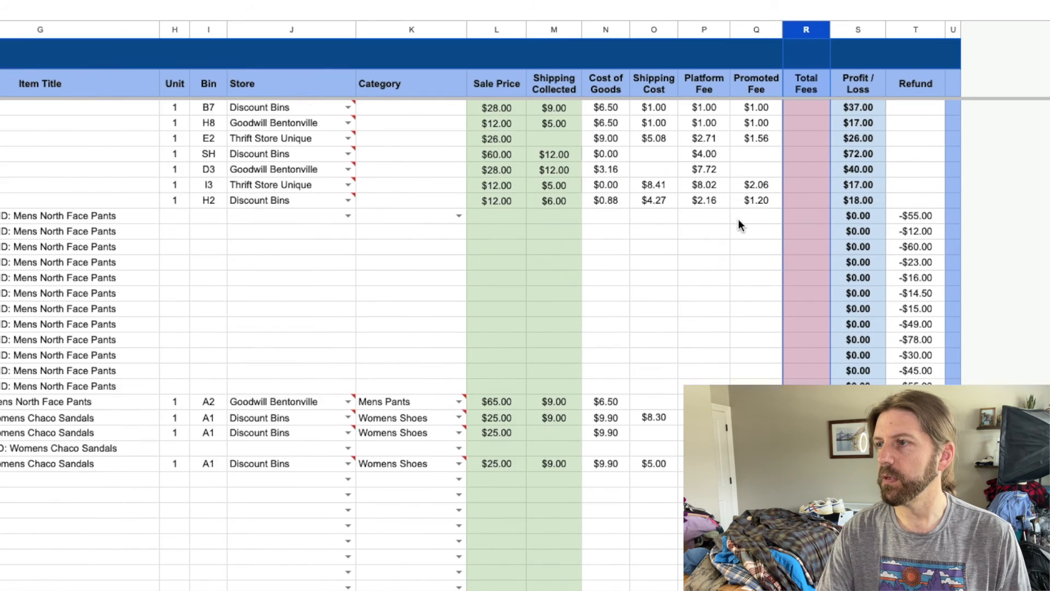
scroll(777, 273, "down", 3)
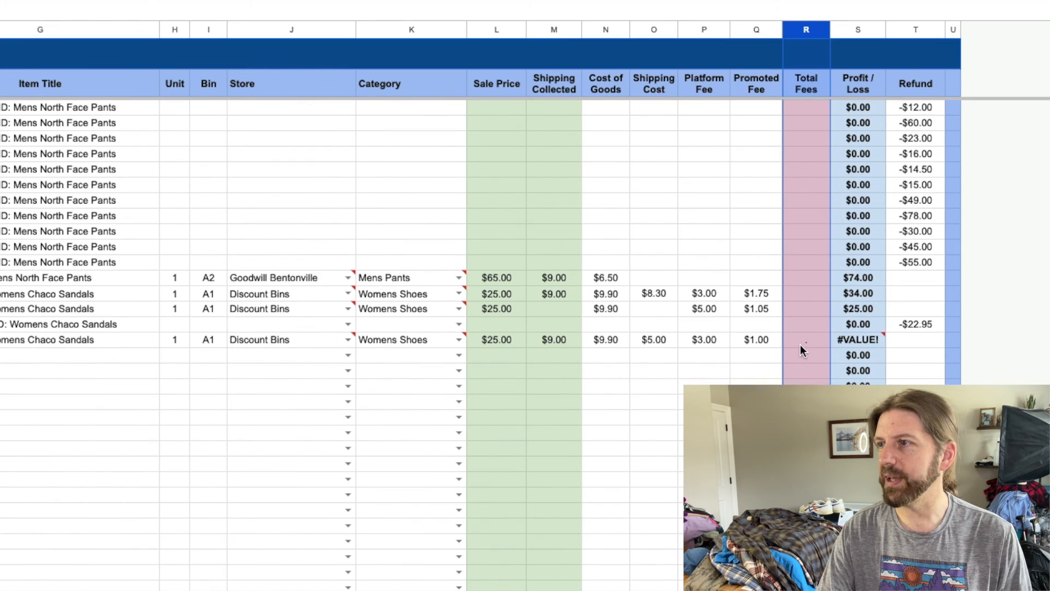
left_click(802, 342)
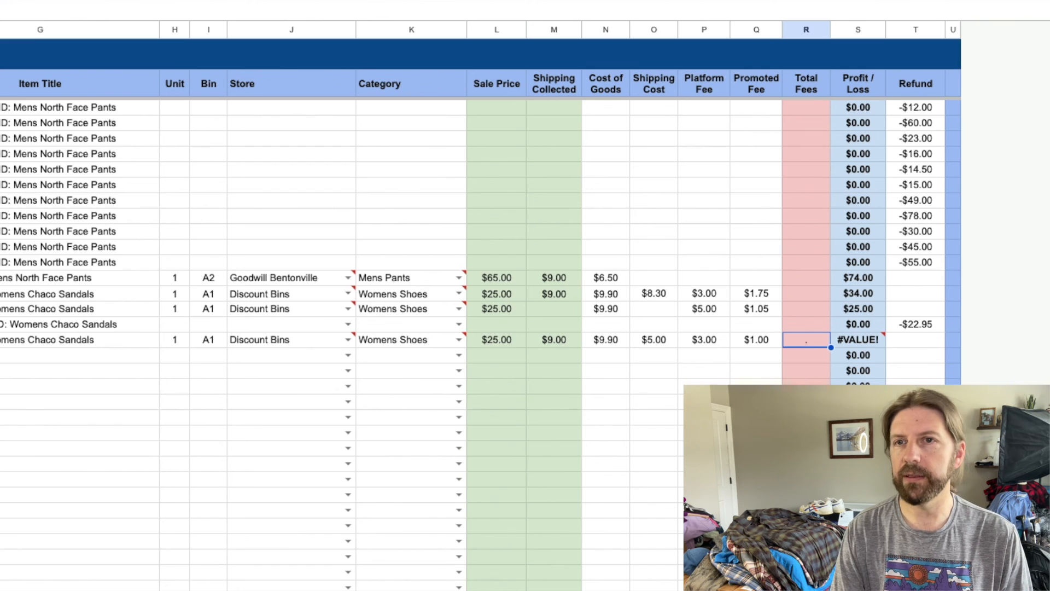
key("Delete")
left_click(806, 417)
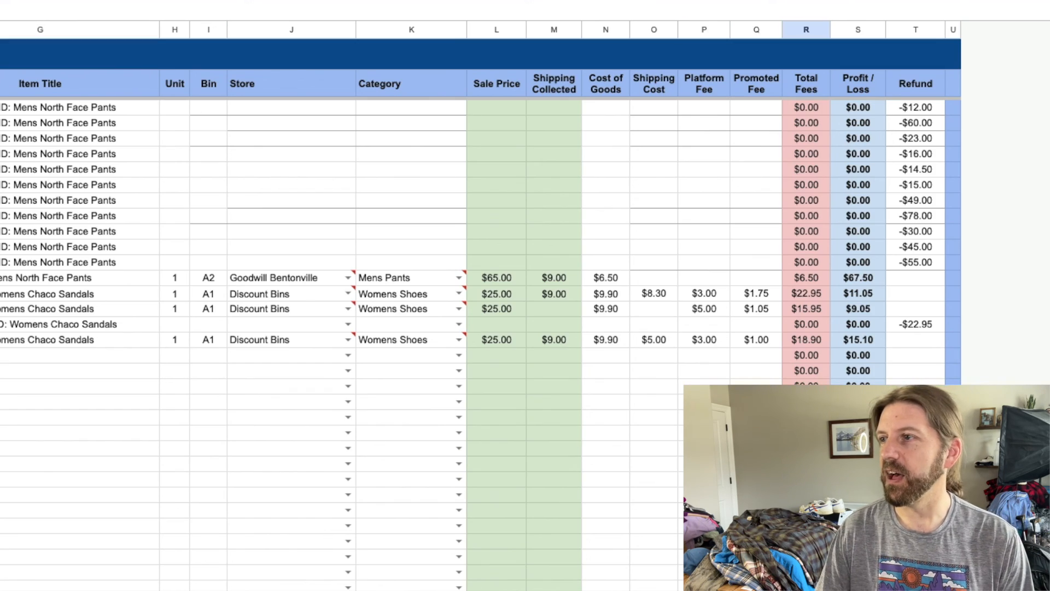
left_click(703, 433)
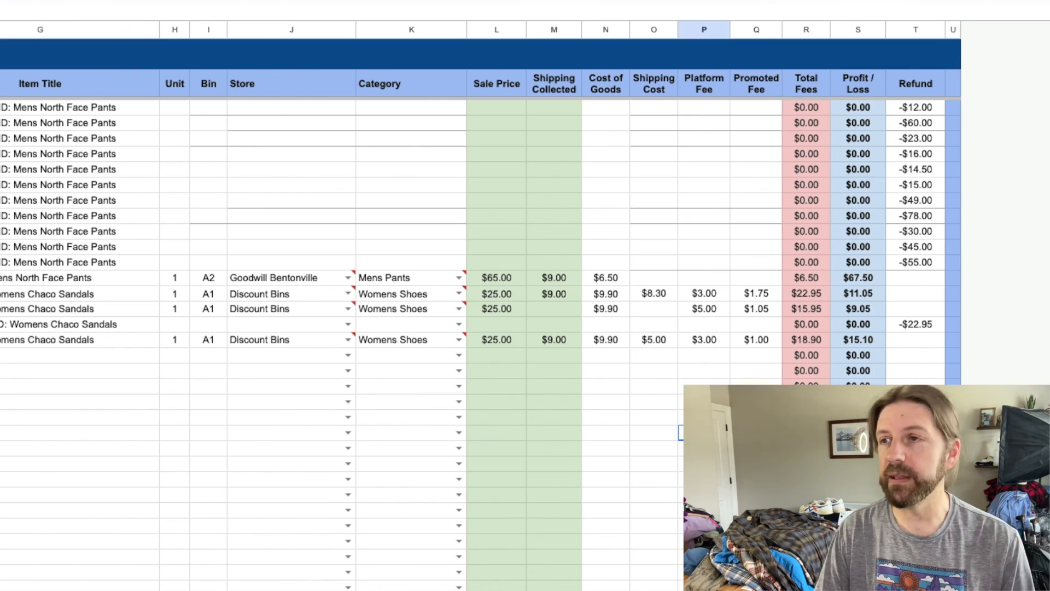